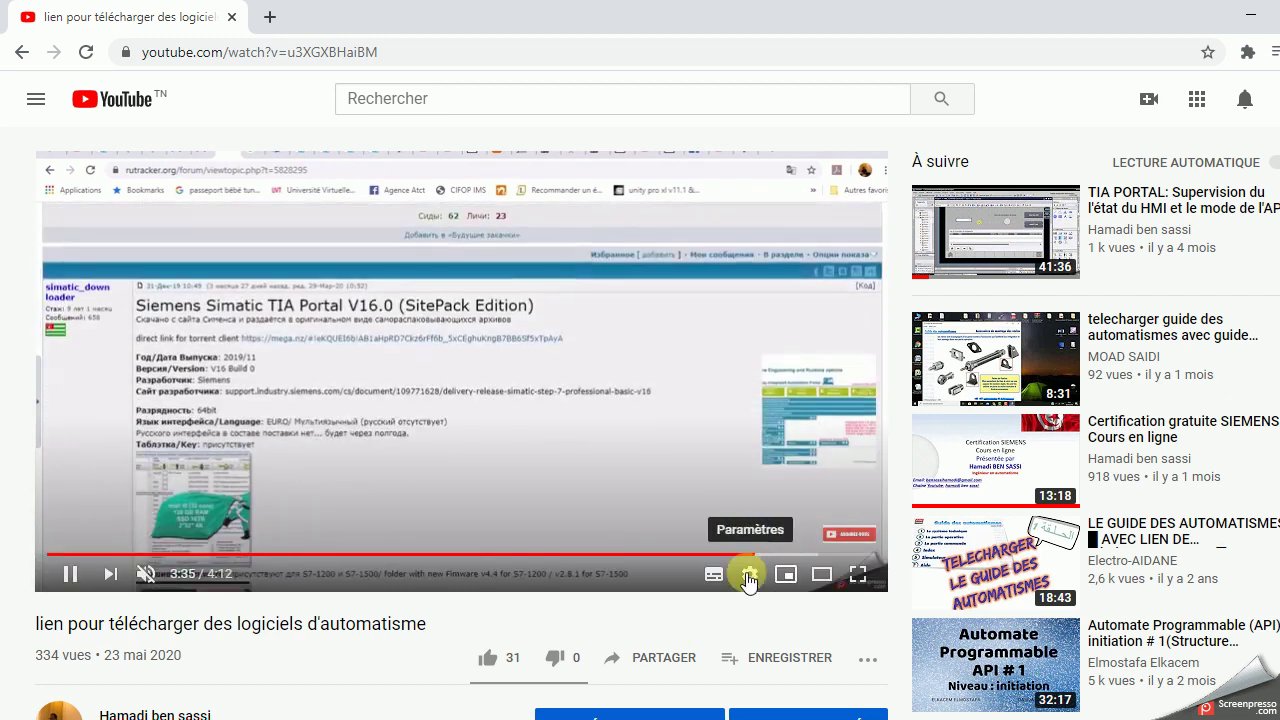
# Pause the video, switch to File Explorer and open the personal folder on local disk H:
pyautogui.click(62, 576)
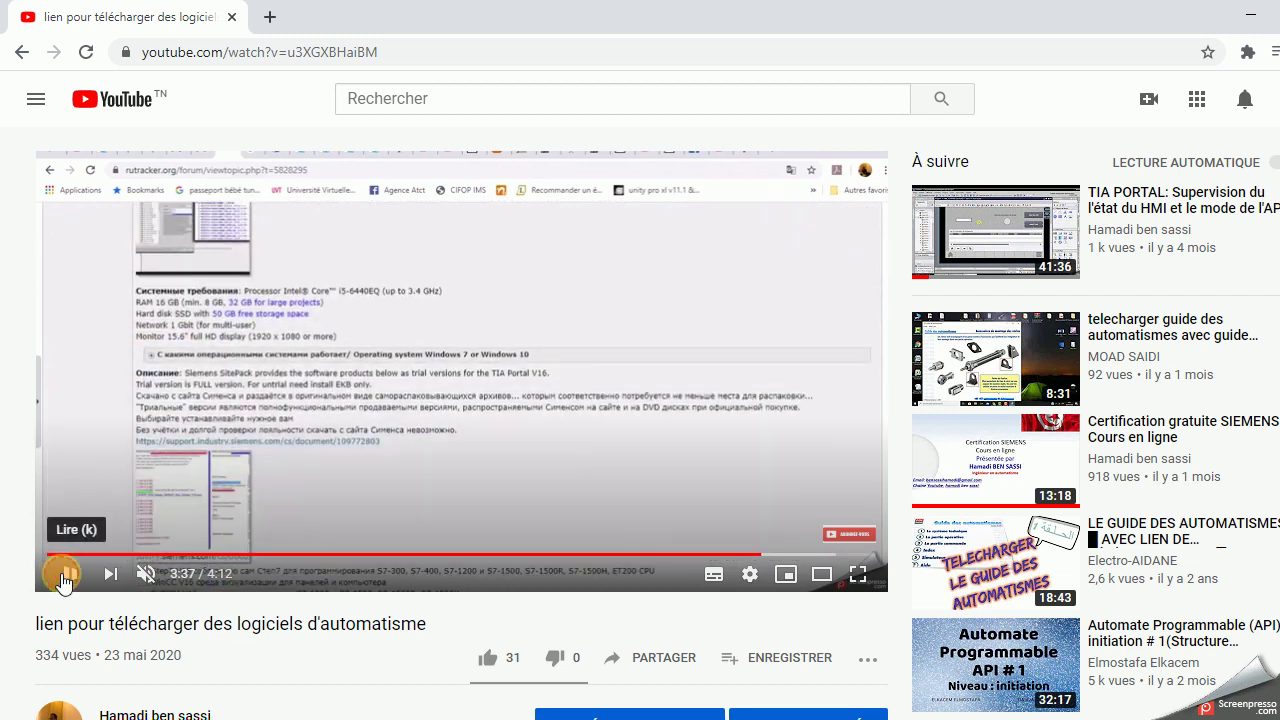
pyautogui.click(548, 719)
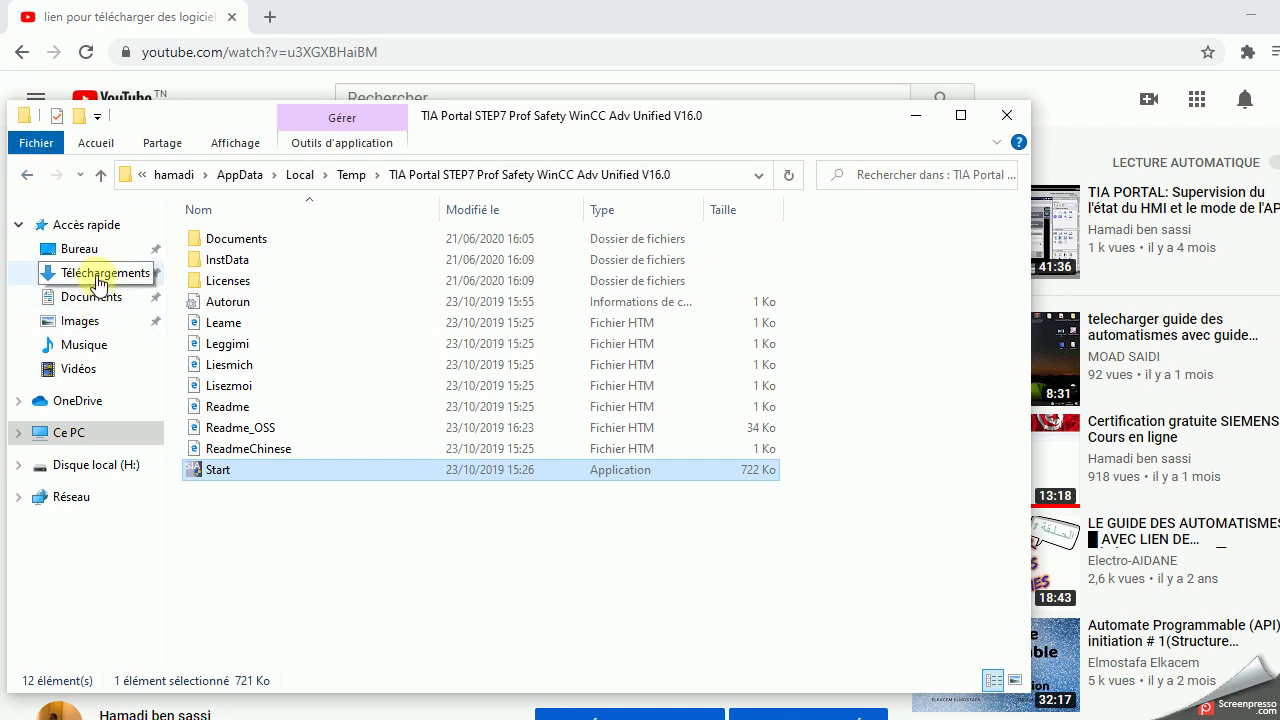
pyautogui.click(73, 465)
pyautogui.click(499, 477)
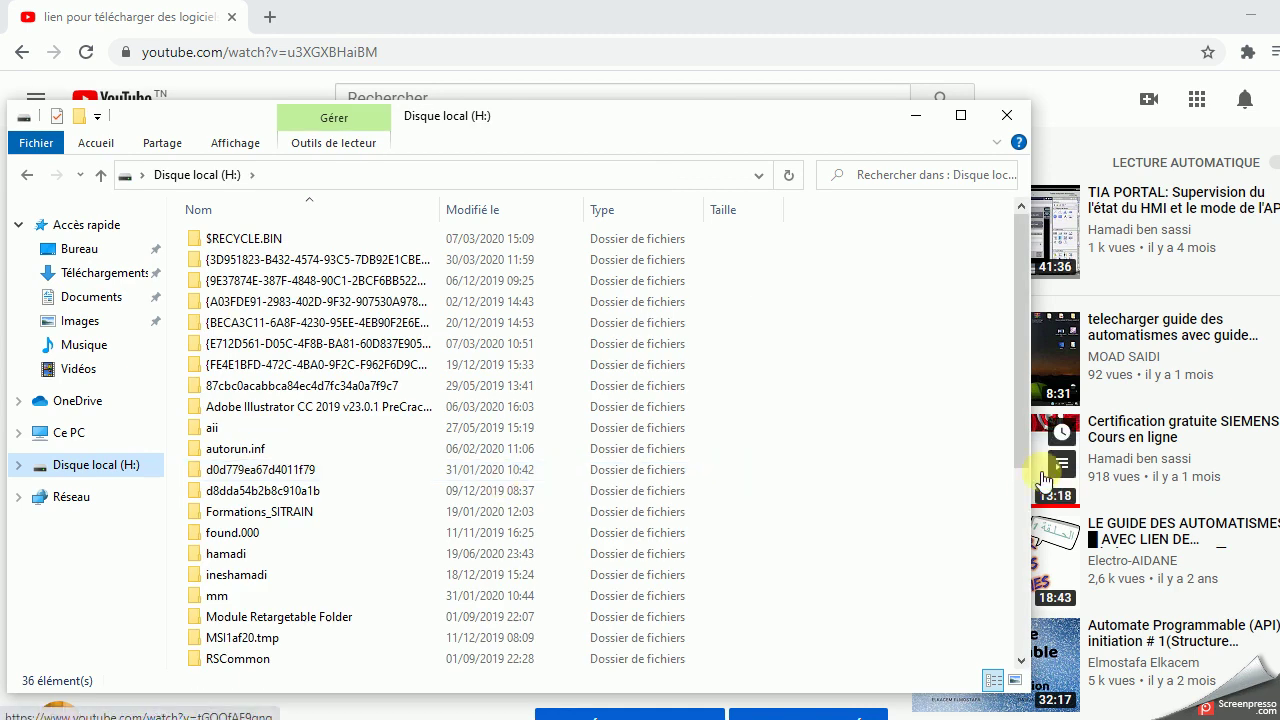
pyautogui.moveTo(1023, 462)
pyautogui.mouseDown()
pyautogui.moveTo(1014, 575)
pyautogui.moveTo(1023, 484)
pyautogui.mouseUp()
pyautogui.doubleClick(228, 521)
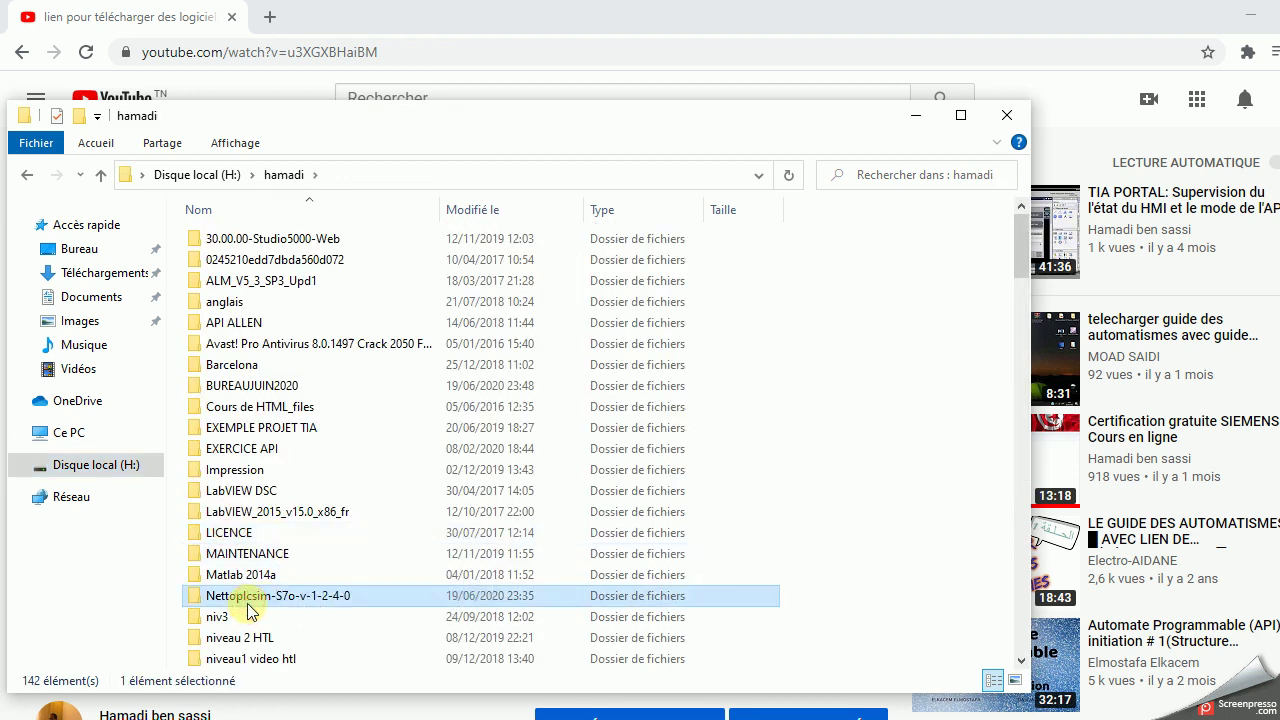
# Open the TIA_Portal_V16 folder and its TIA_Portal_STEP7_Prof_Safety_WINCC_Adv_Unified_V16 subfolder
pyautogui.write('tia')
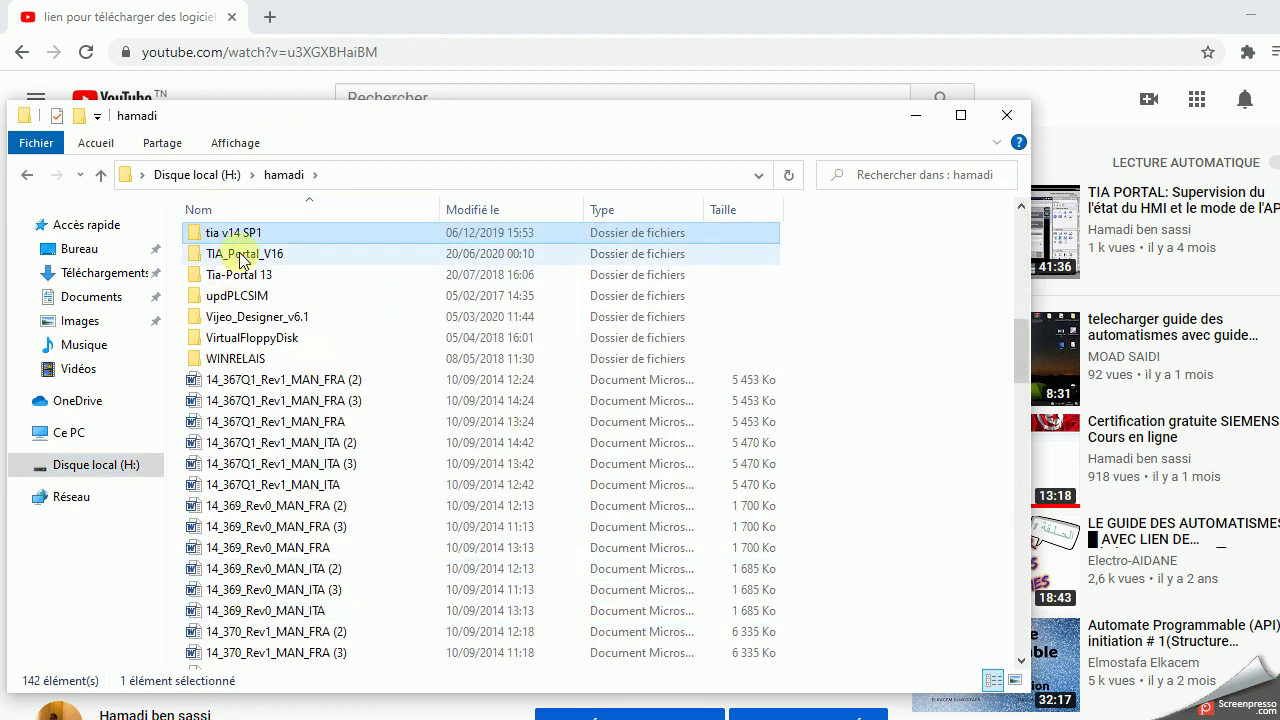
pyautogui.click(243, 256)
pyautogui.doubleClick(241, 256)
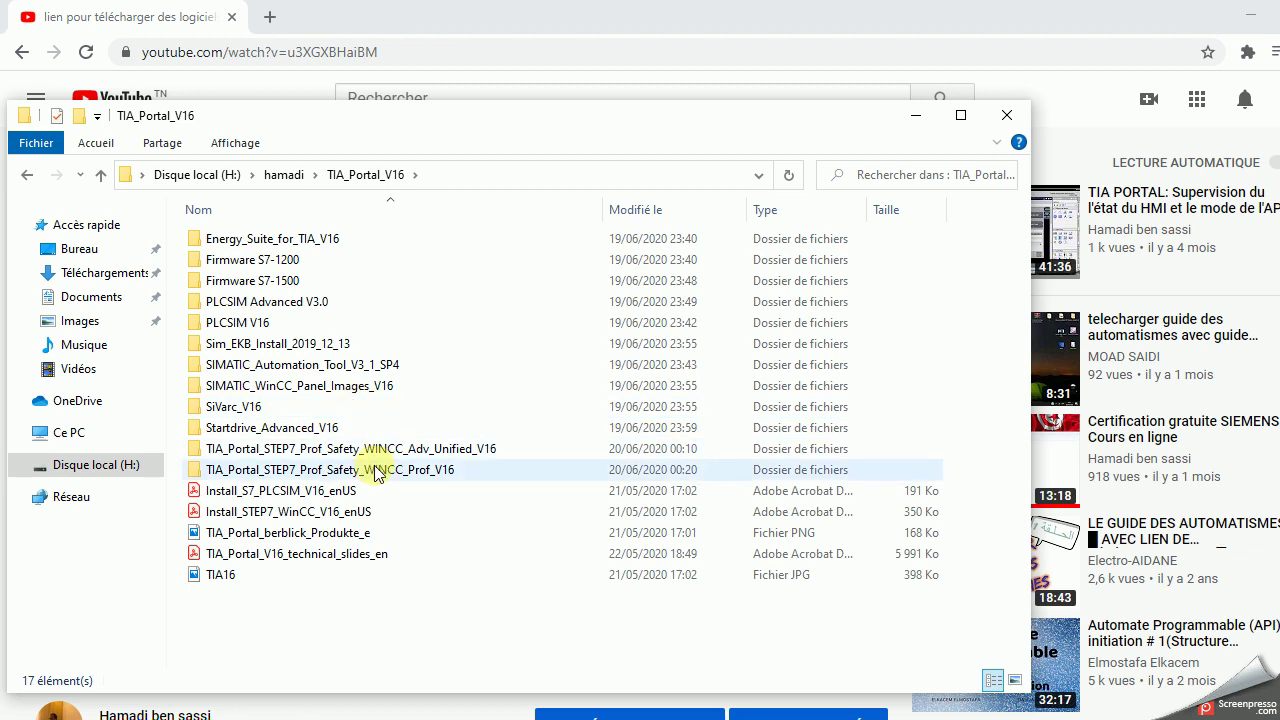
pyautogui.doubleClick(311, 451)
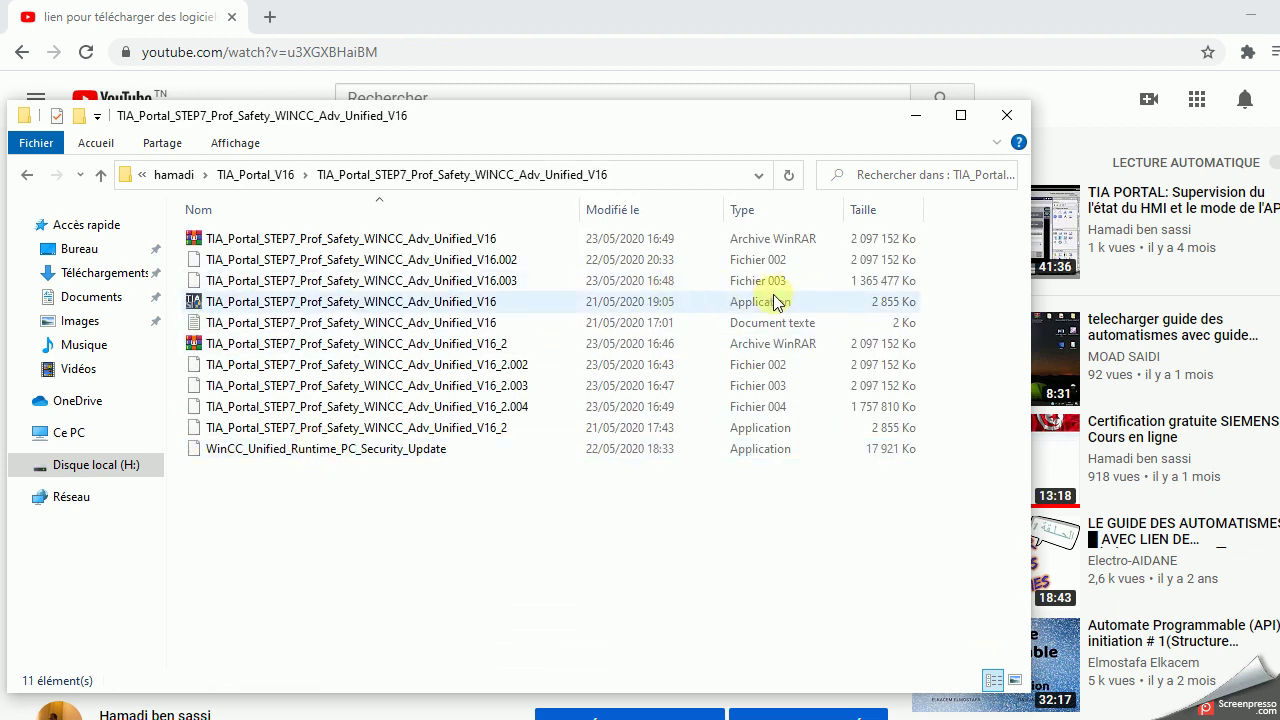
# Launch the TIA_Portal_STEP7_Prof_Safety_WINCC_Adv_Unified_V16 application and accept Français as the installer language
pyautogui.doubleClick(418, 303)
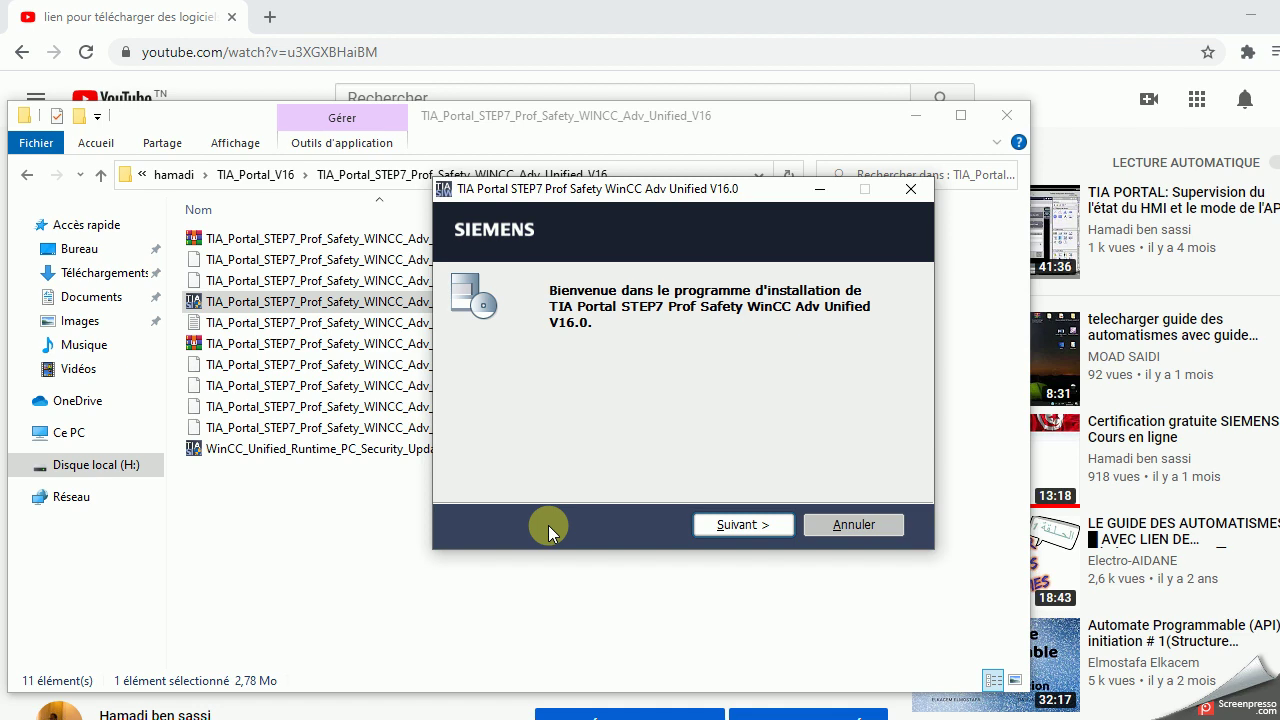
pyautogui.click(737, 525)
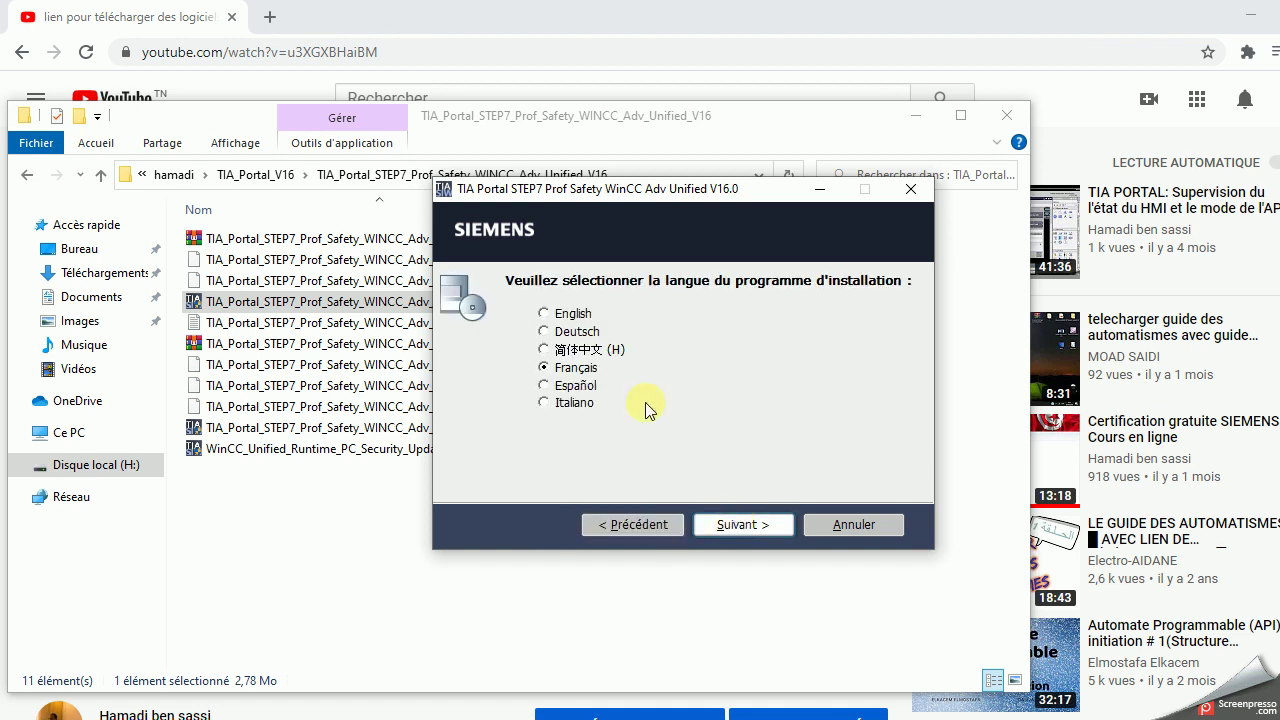
pyautogui.click(750, 525)
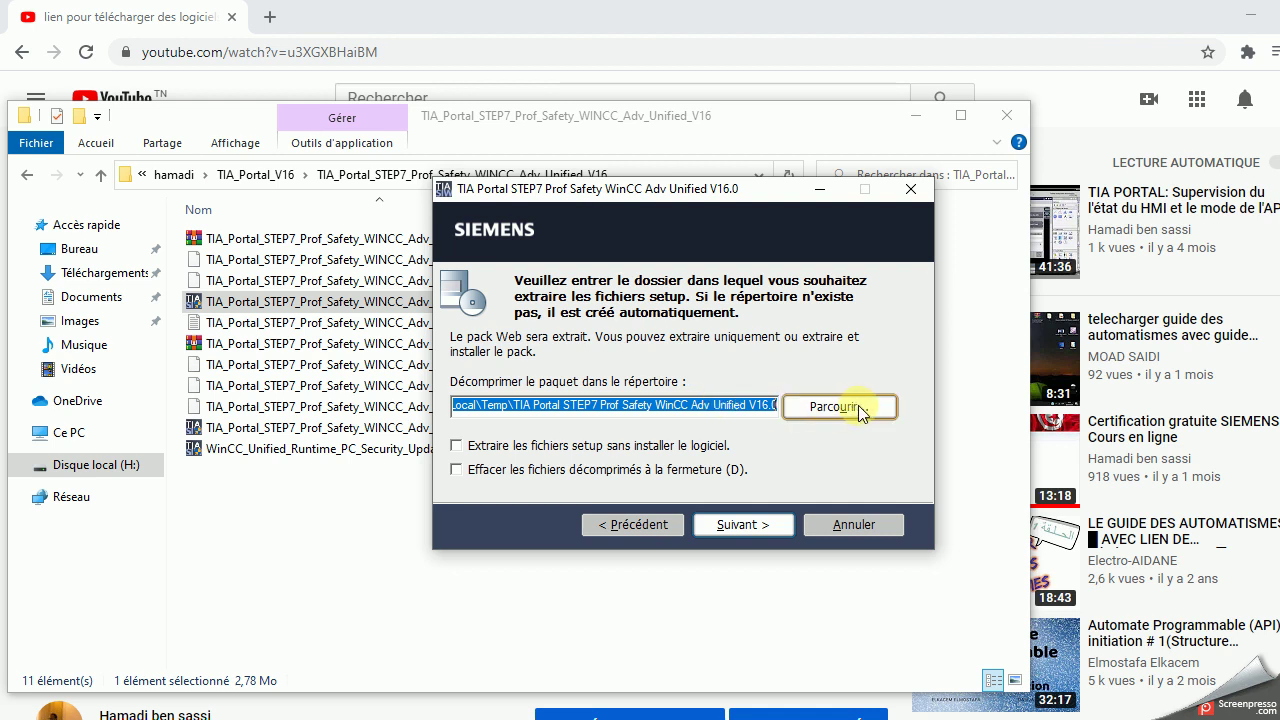
# Extract the setup package into the default Temp directory, deleting the existing contents of the destination folder
pyautogui.click(507, 402)
pyautogui.moveTo(507, 402); pyautogui.dragTo(494, 403)
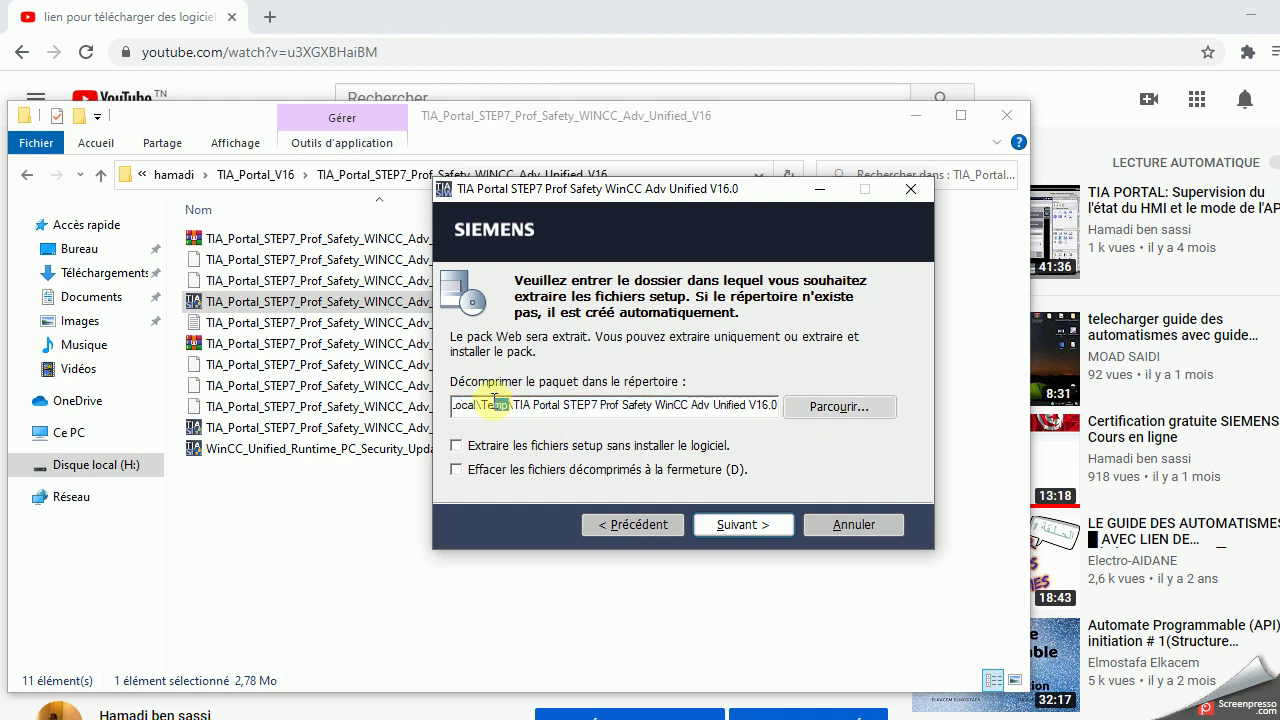
pyautogui.click(727, 527)
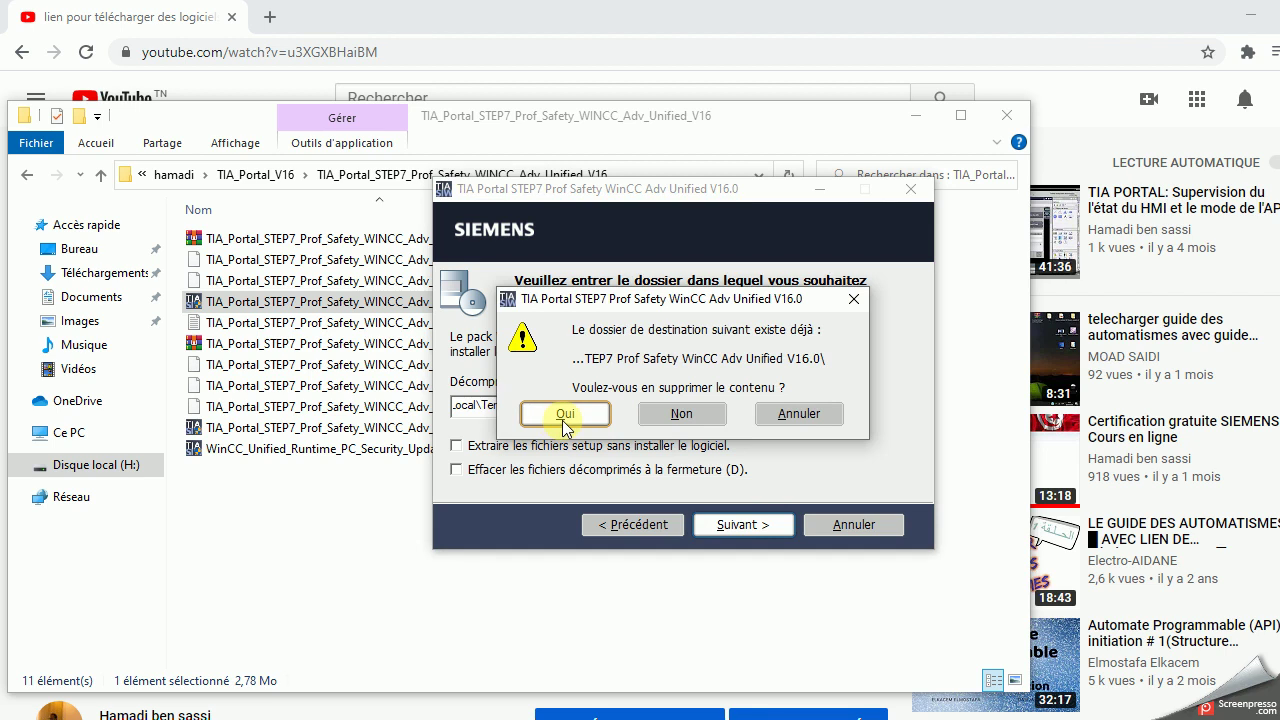
pyautogui.click(564, 420)
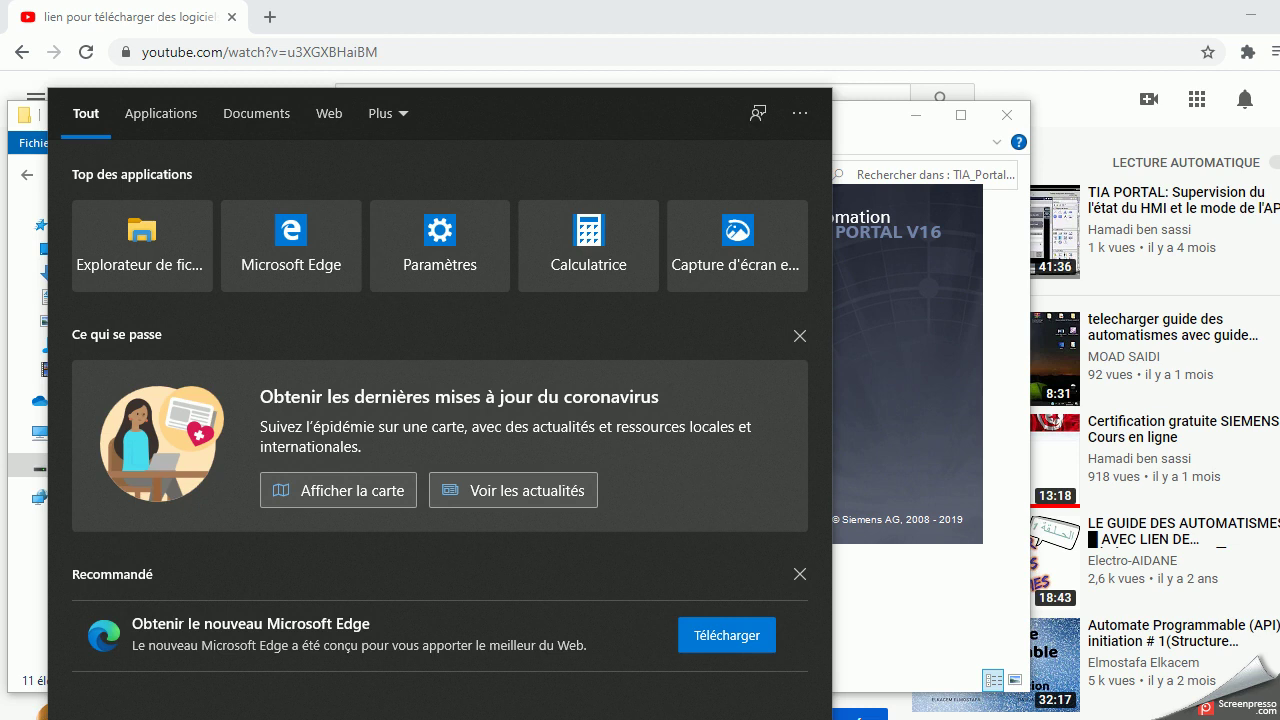
# Open the %temp% folder, inspect the extracted TIA Portal STEP7 Prof Safety WinCC Adv Unified V16.0 files including Start, and close the window
pyautogui.write('%')
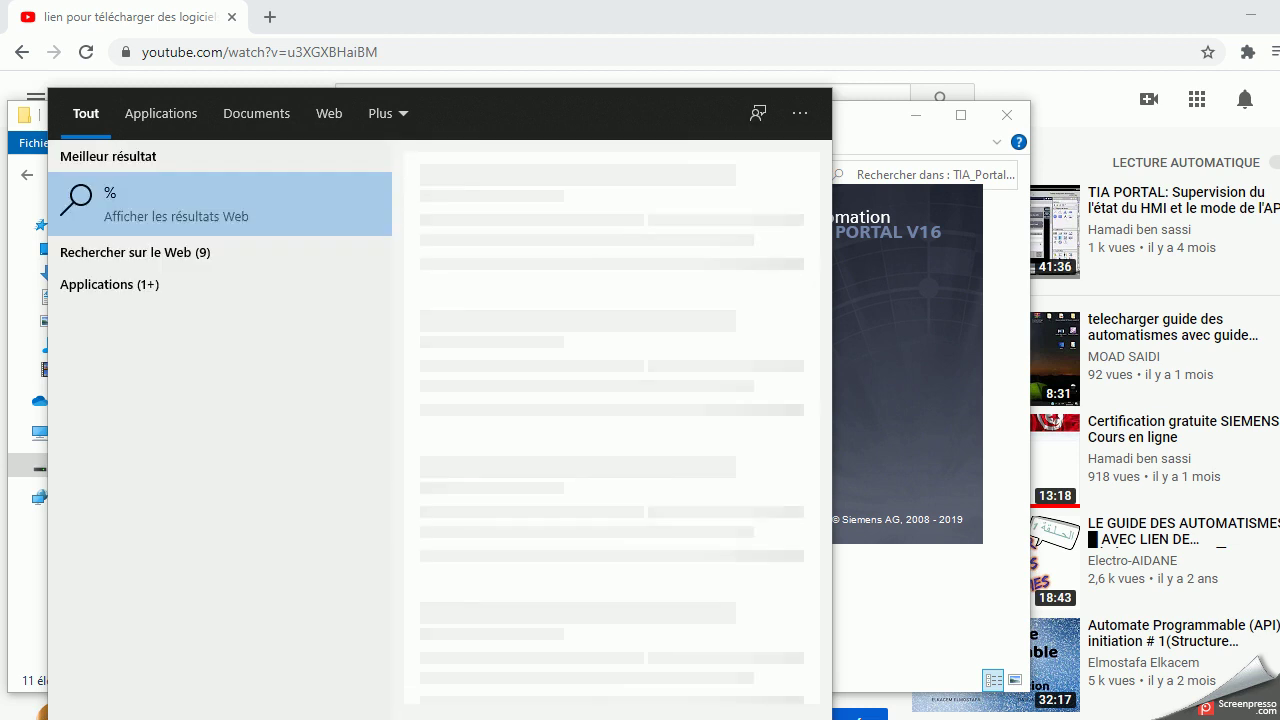
pyautogui.write('temp%')
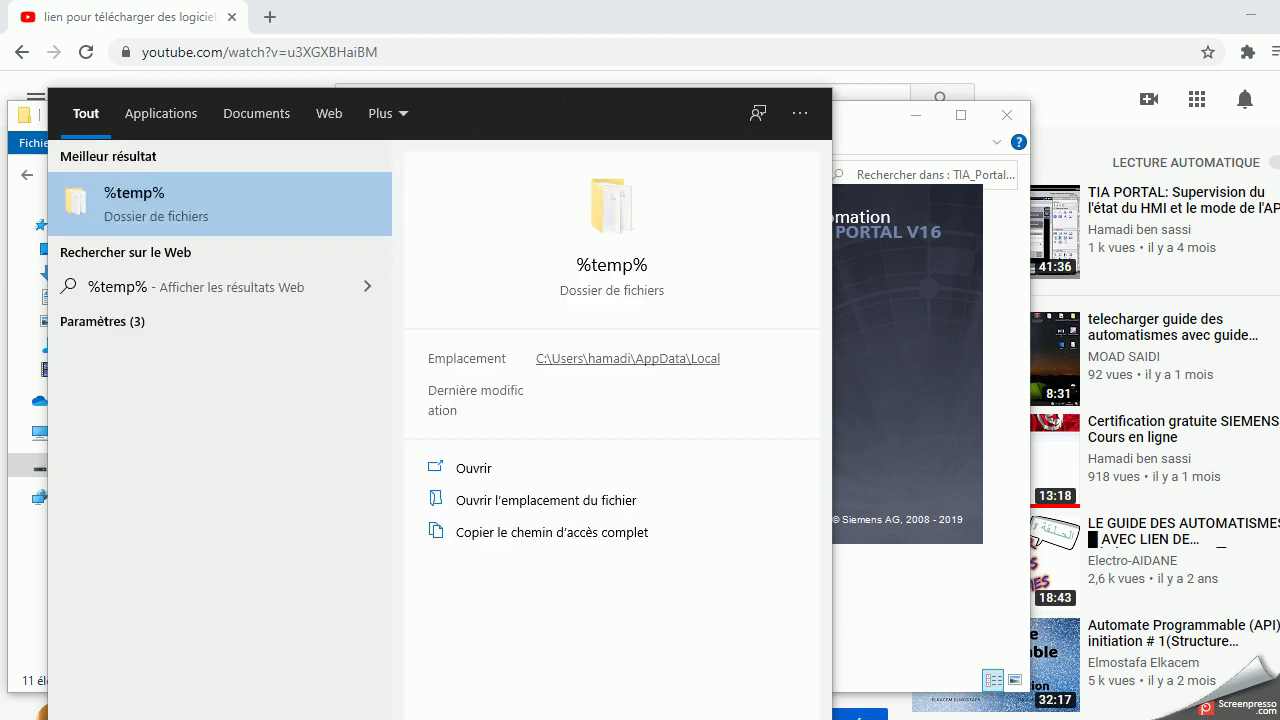
pyautogui.click(152, 213)
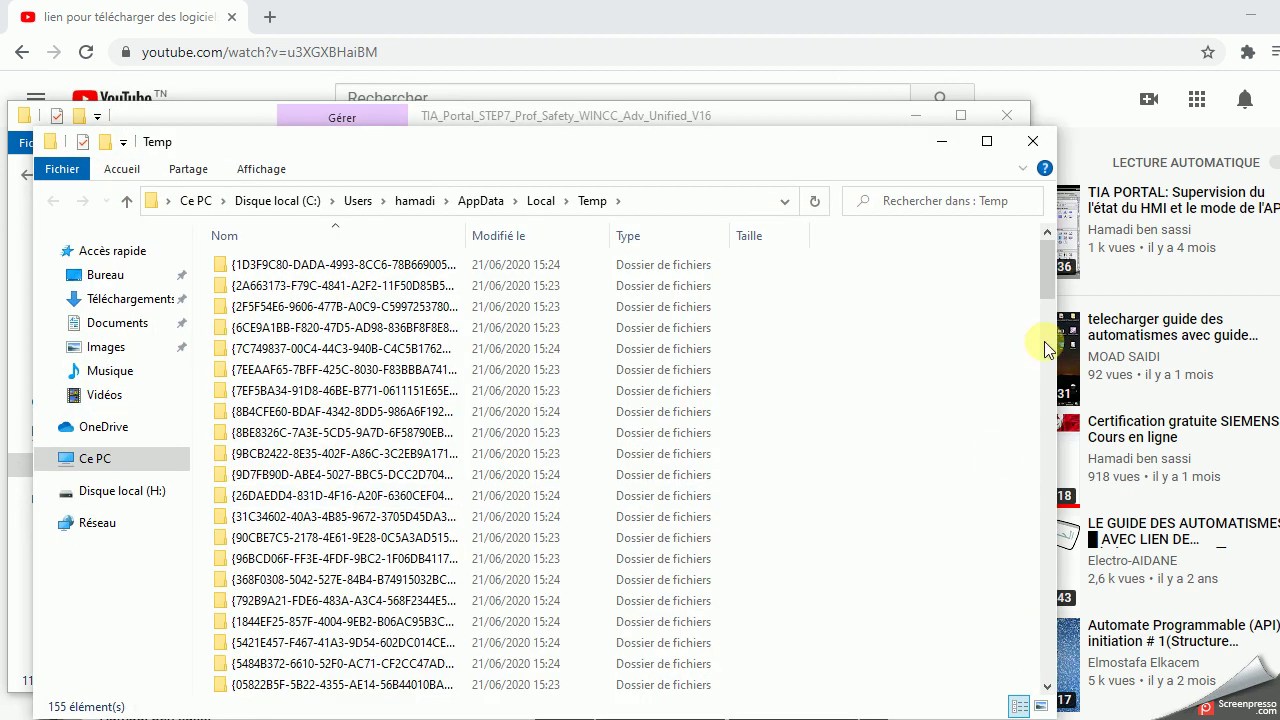
pyautogui.moveTo(1045, 252); pyautogui.dragTo(1027, 465)
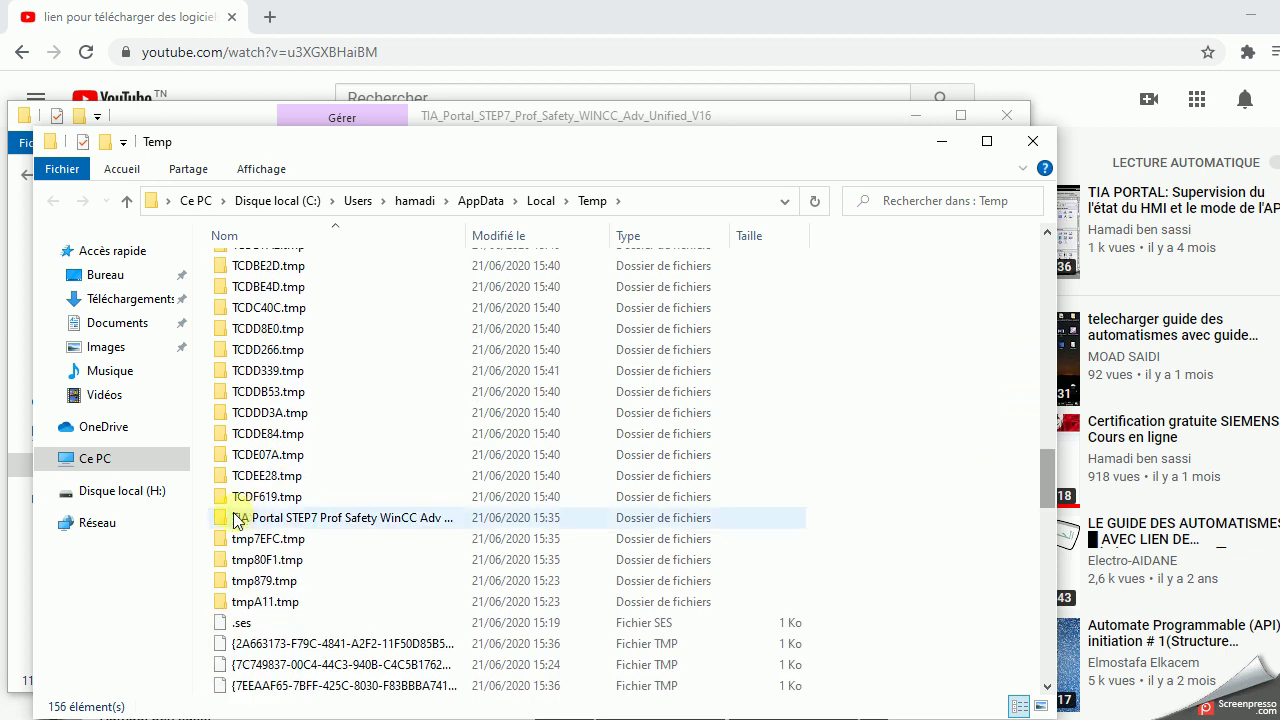
pyautogui.moveTo(265, 524)
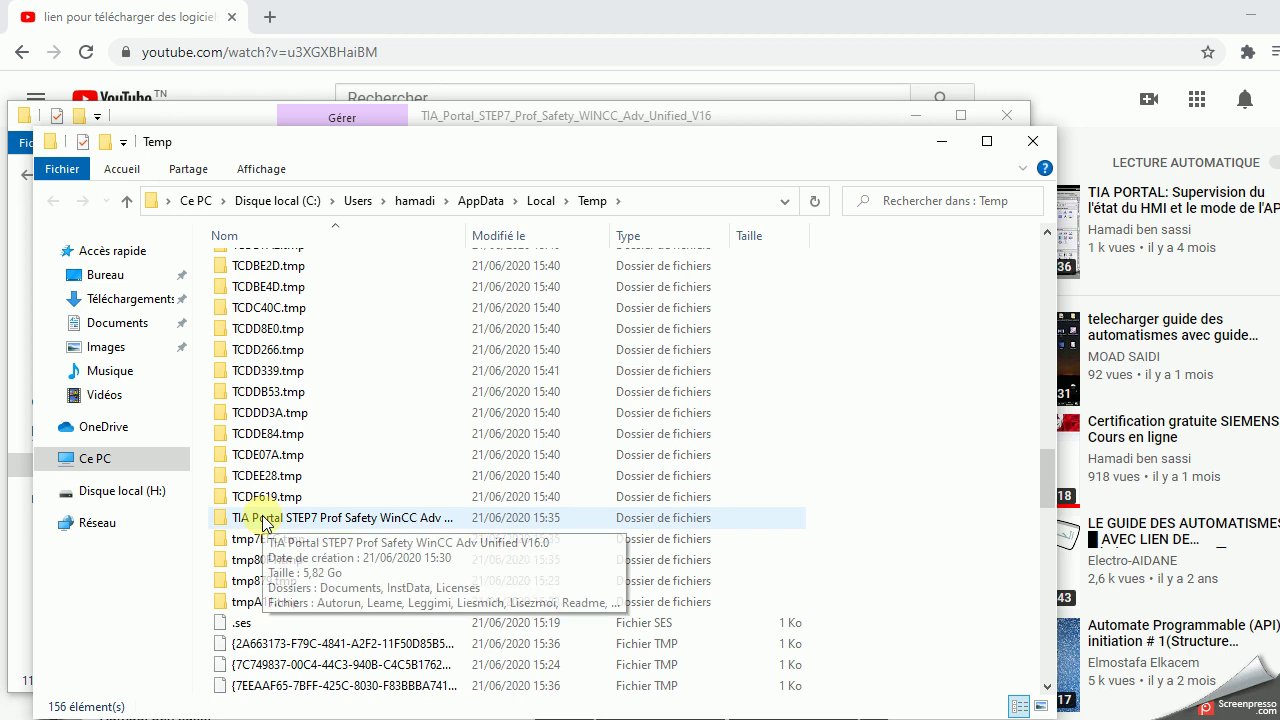
pyautogui.doubleClick(268, 520)
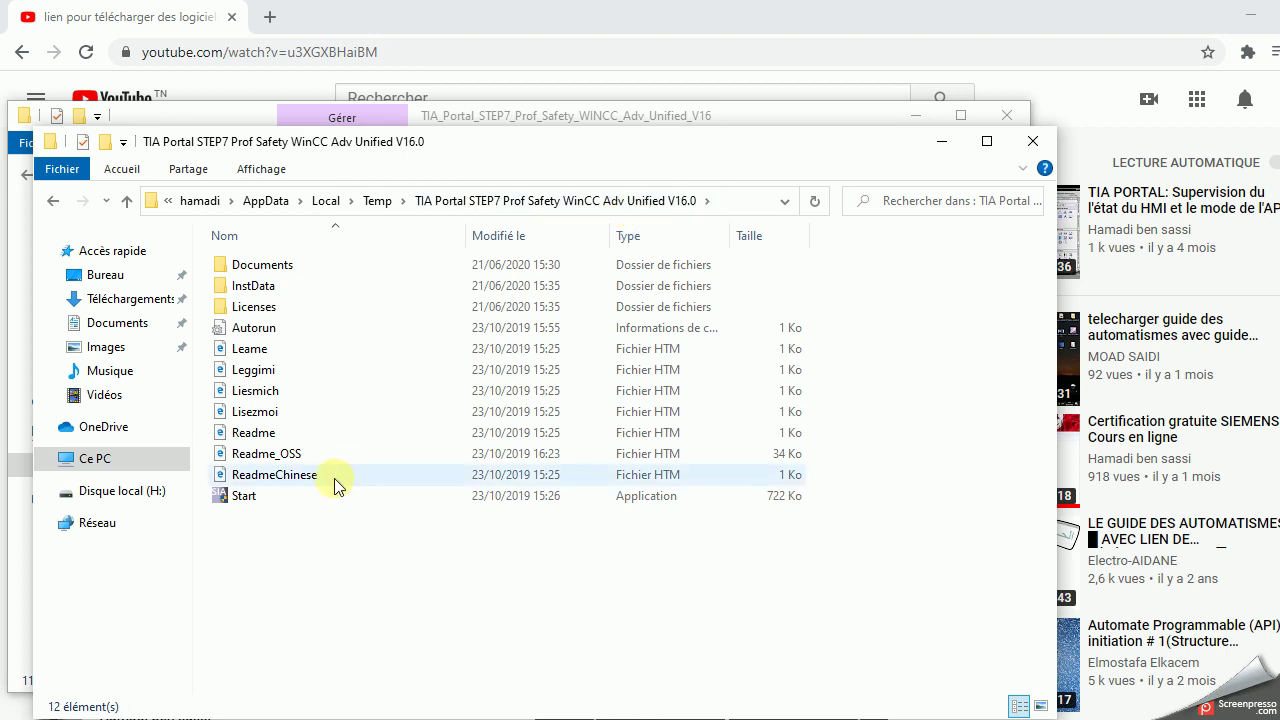
pyautogui.moveTo(242, 505)
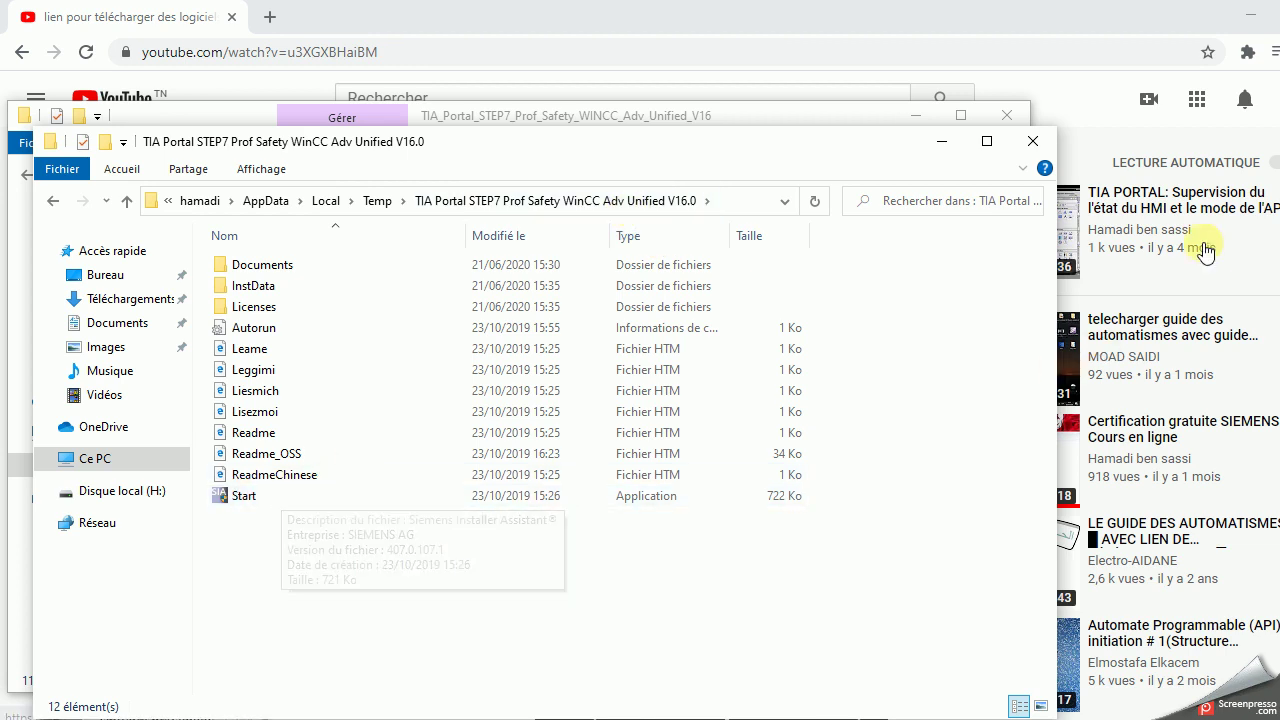
pyautogui.click(1040, 148)
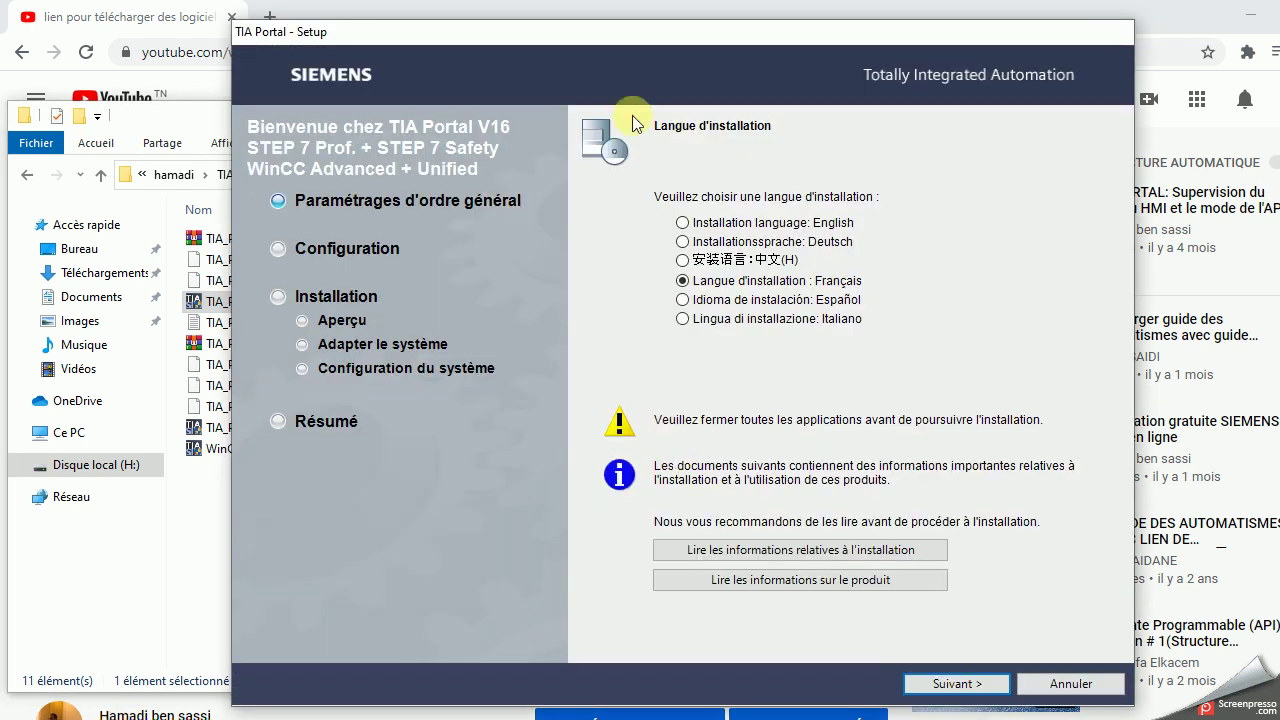
# Continue TIA Portal setup in French to the configuration check, cancel the installation and exit the installer
pyautogui.click(986, 680)
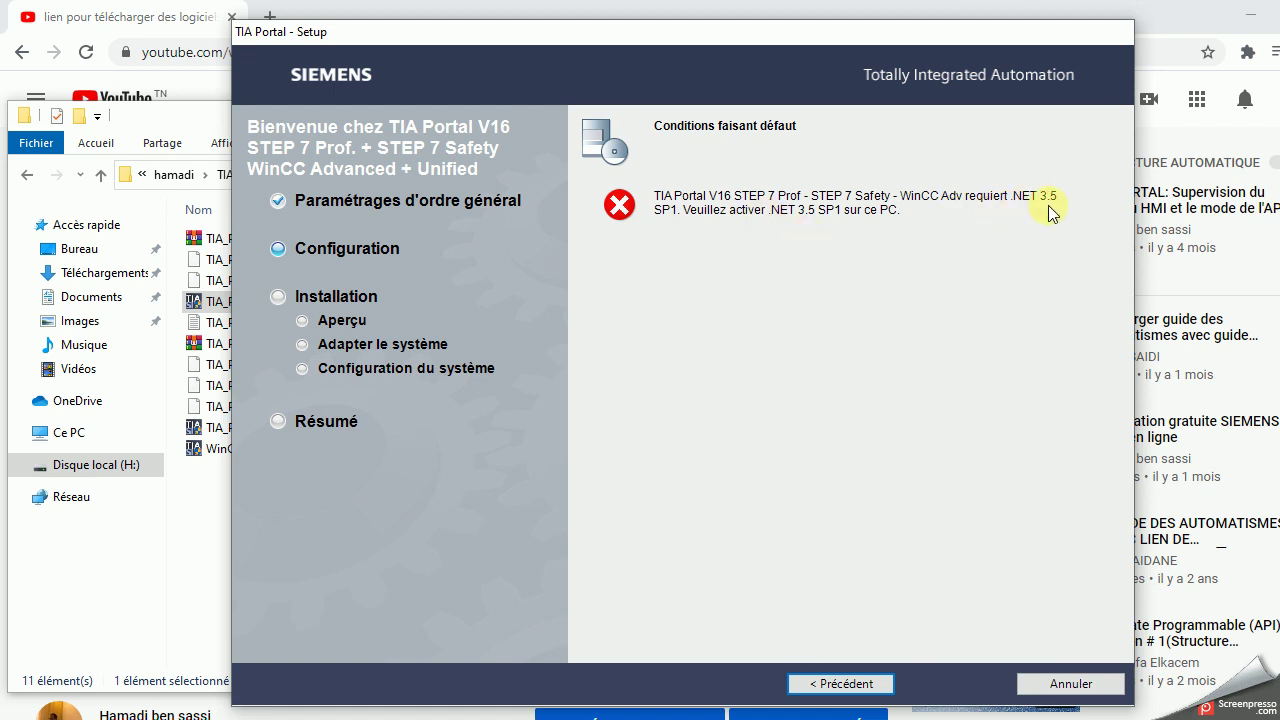
pyautogui.click(1060, 684)
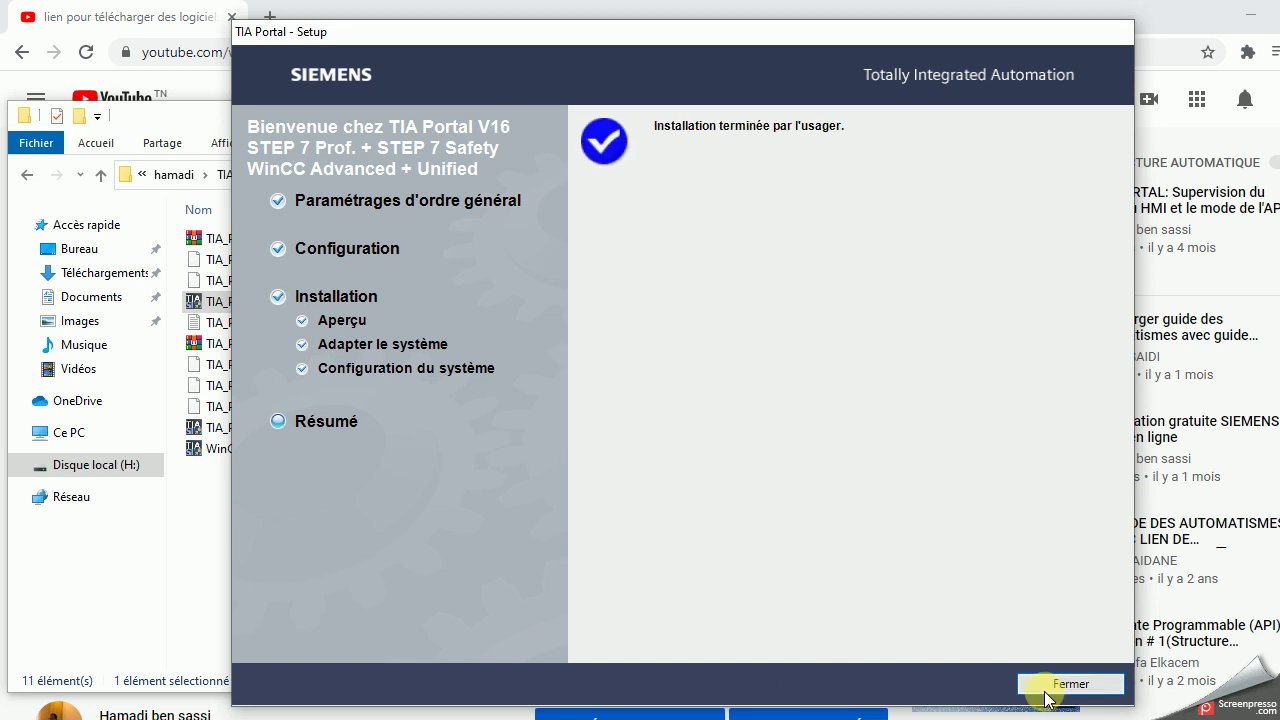
pyautogui.click(1058, 684)
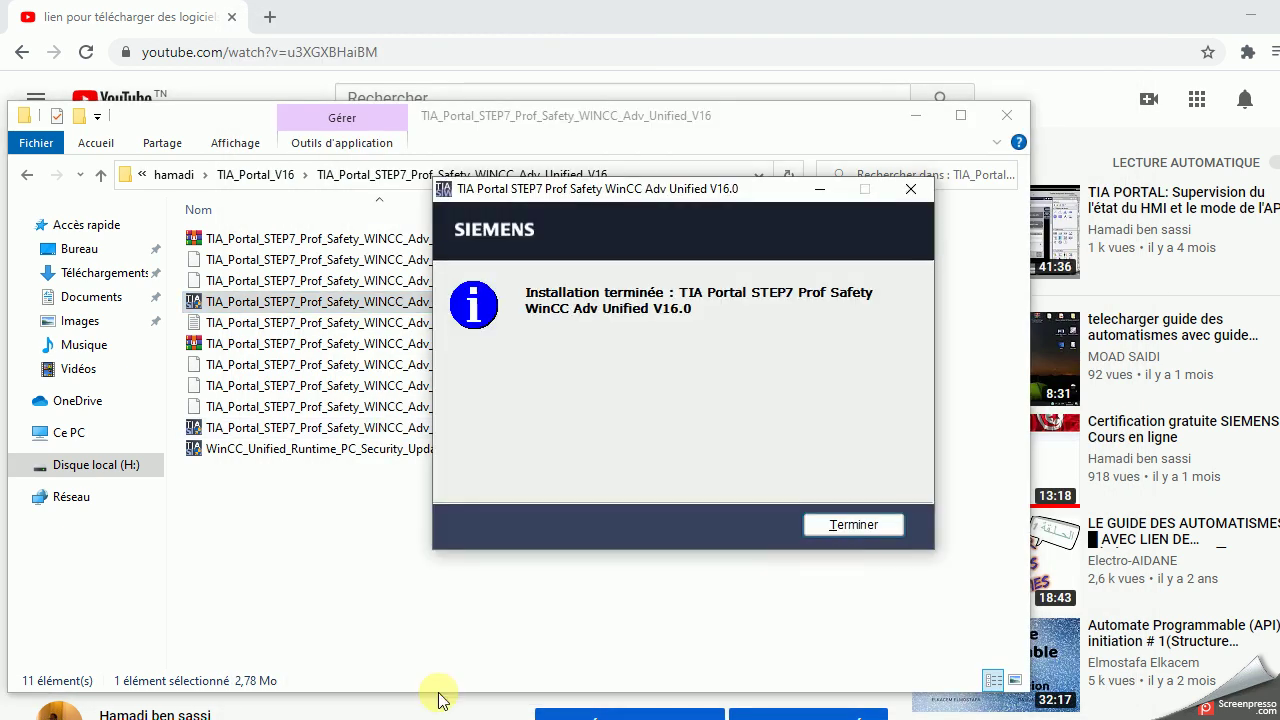
pyautogui.click(855, 527)
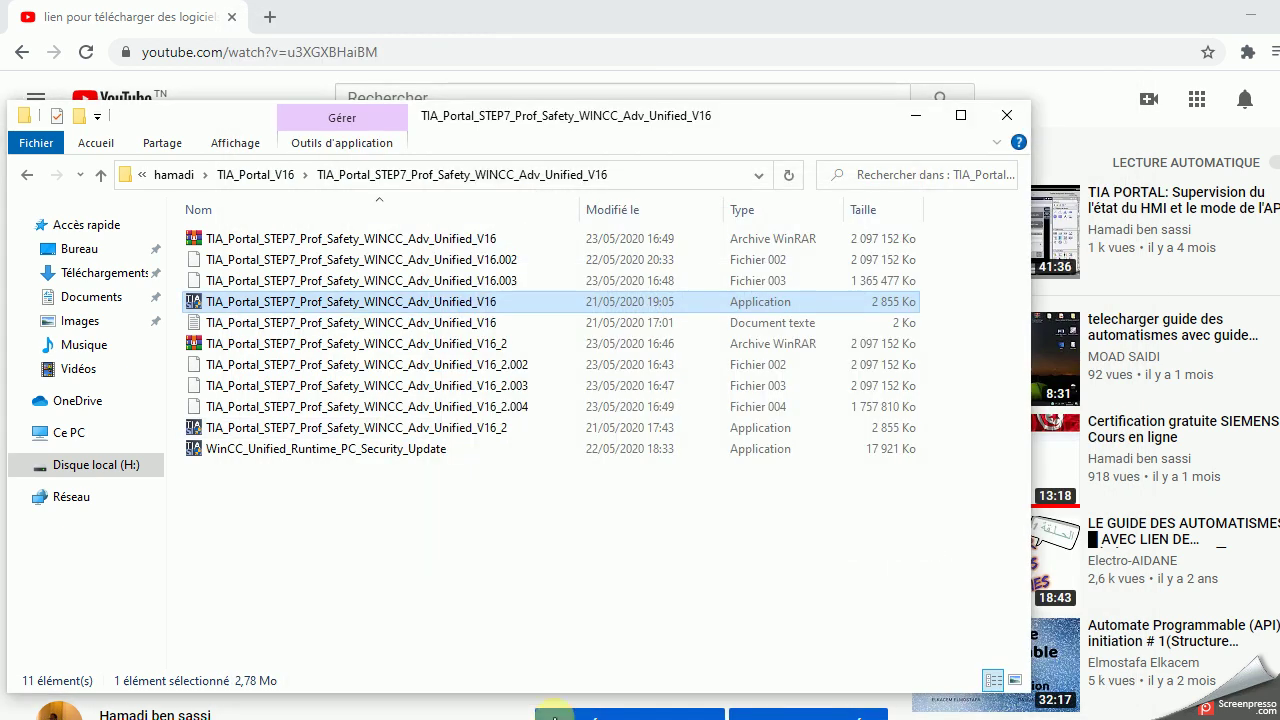
# Switch to Chrome and open the Google home page in a new tab
pyautogui.click(156, 719)
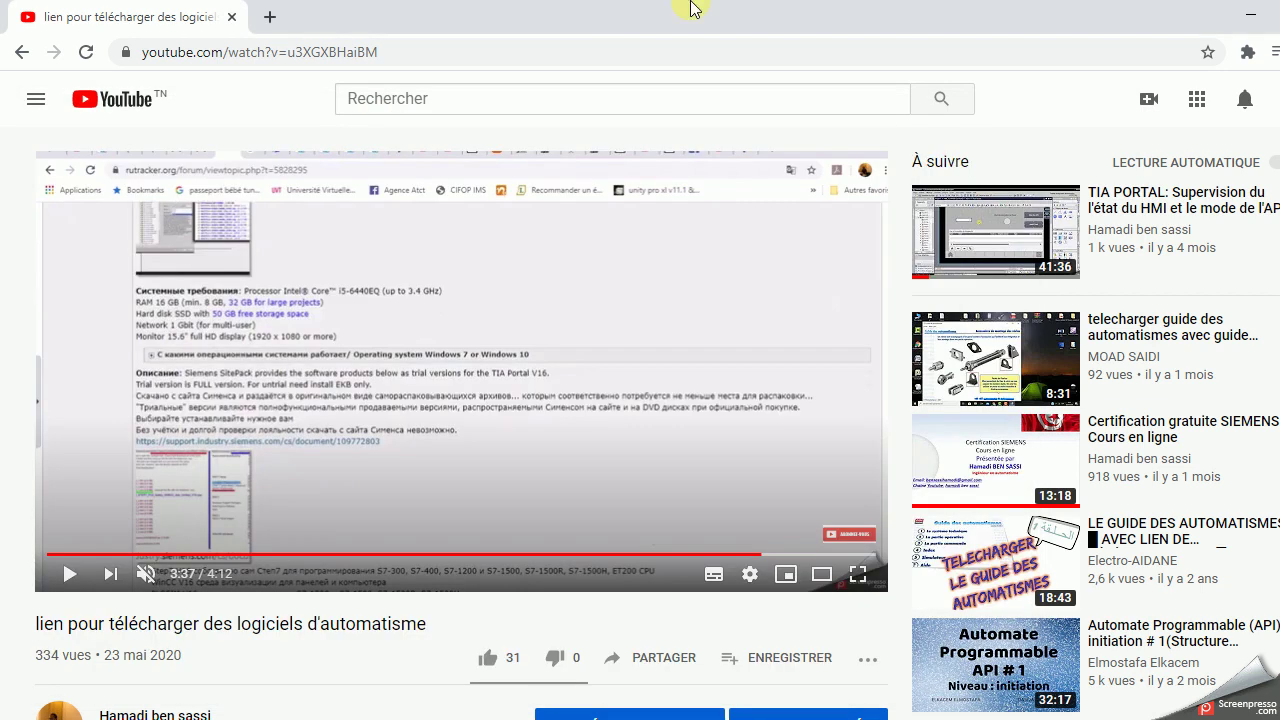
pyautogui.click(271, 20)
pyautogui.click(280, 50)
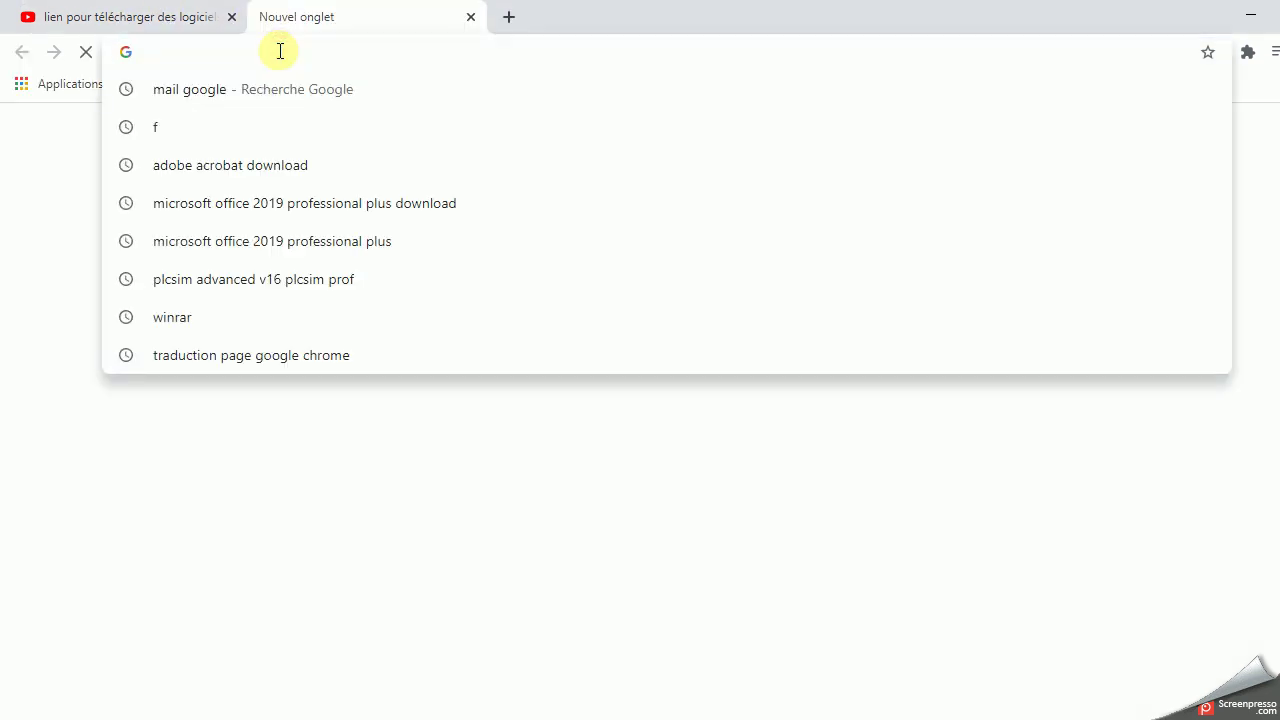
pyautogui.write('GOO')
pyautogui.press('Return')
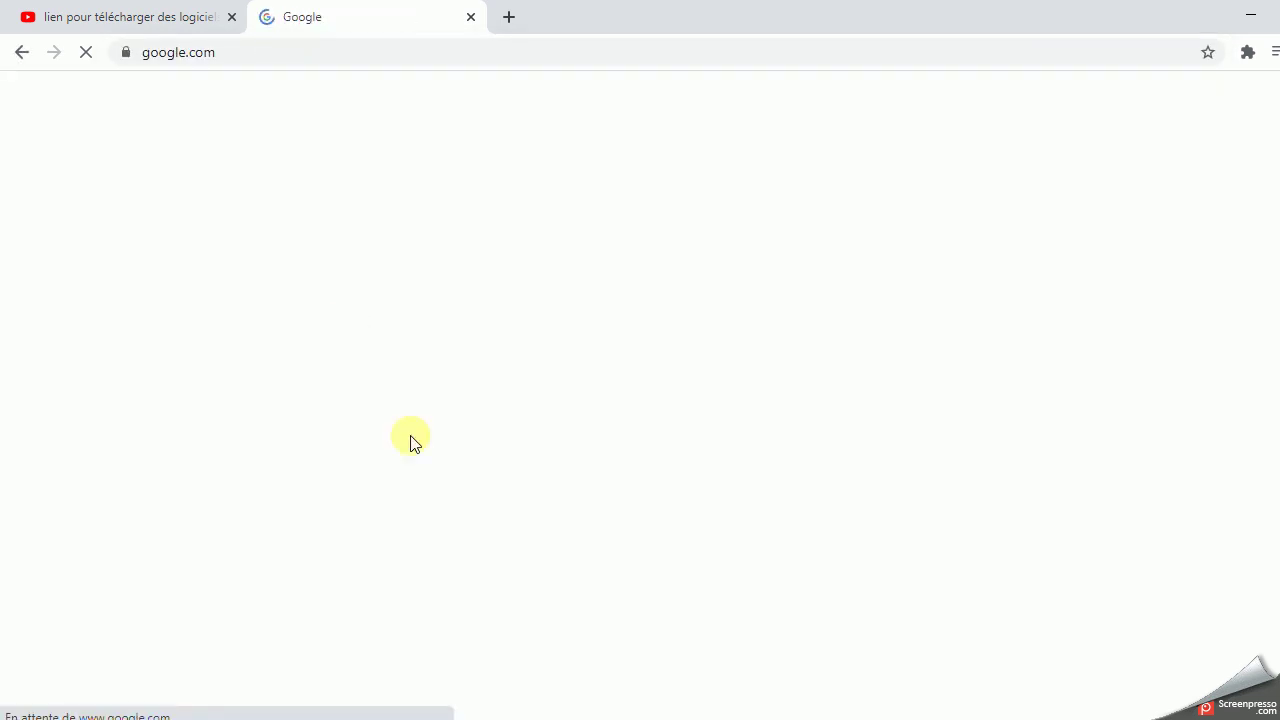
# Search Google for "NET 3.5 SP1"
pyautogui.write('NET ')
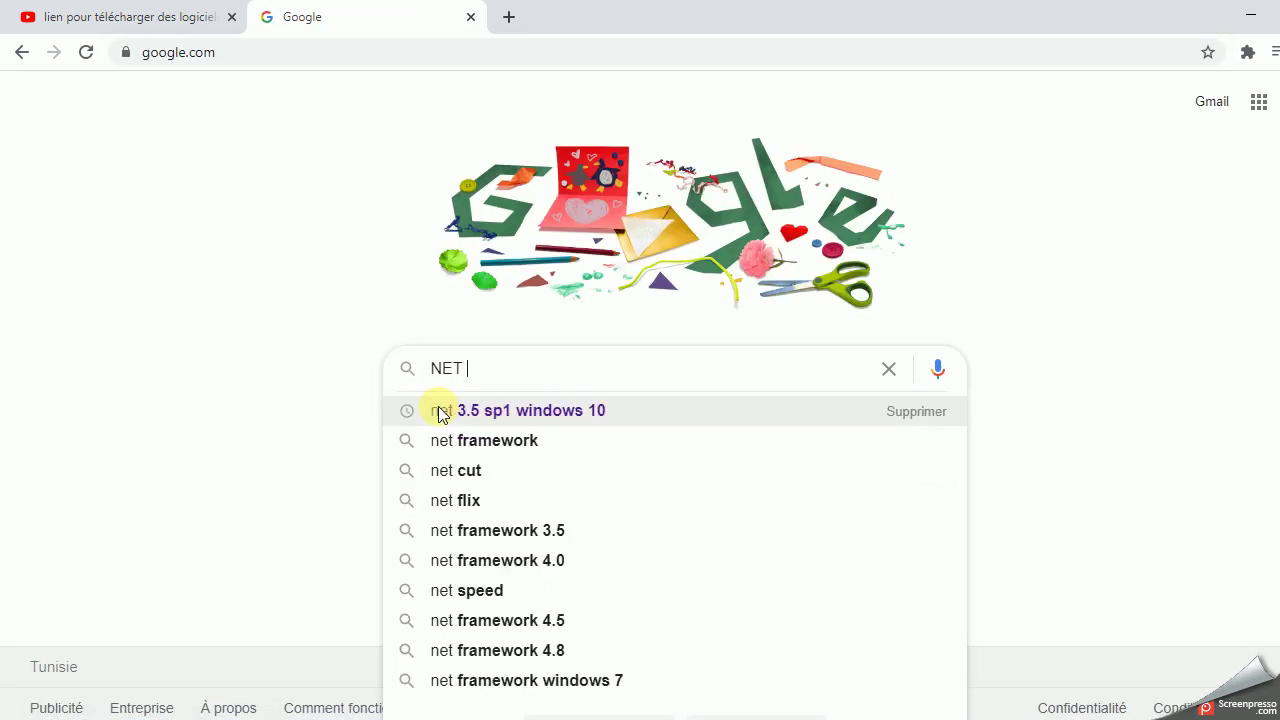
pyautogui.write('3?')
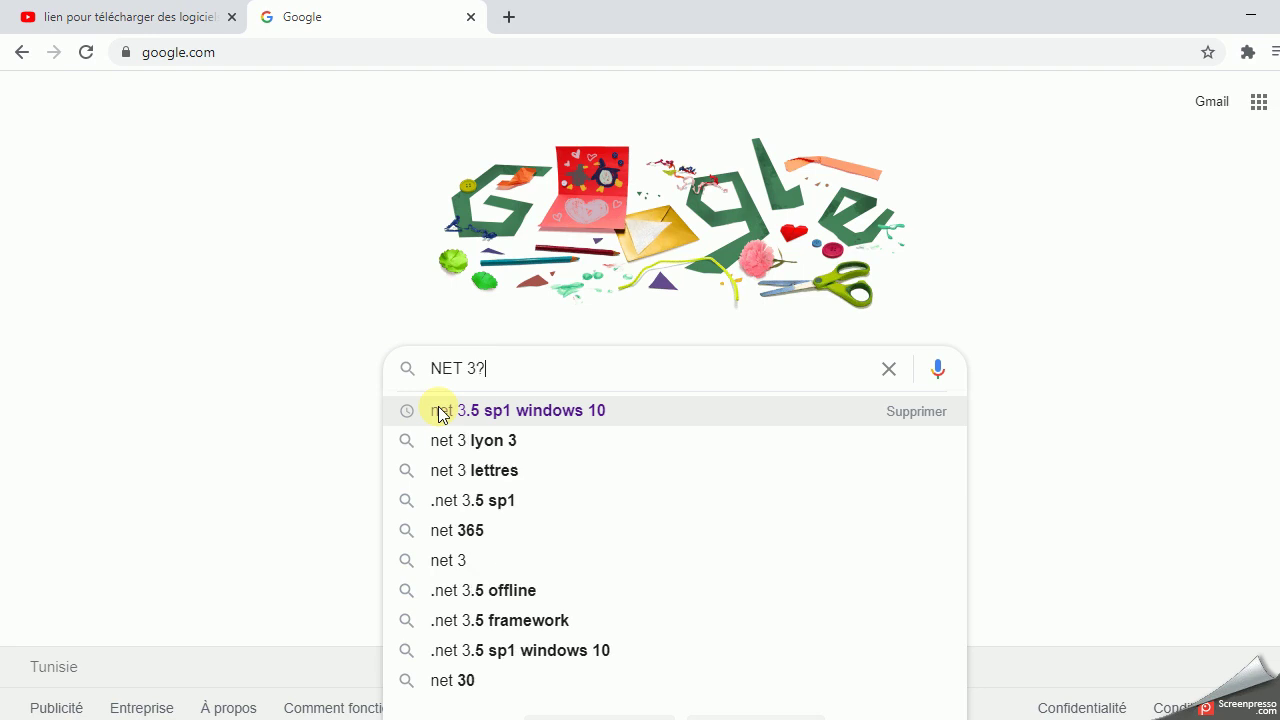
pyautogui.press('BackSpace')
pyautogui.write('.5 ')
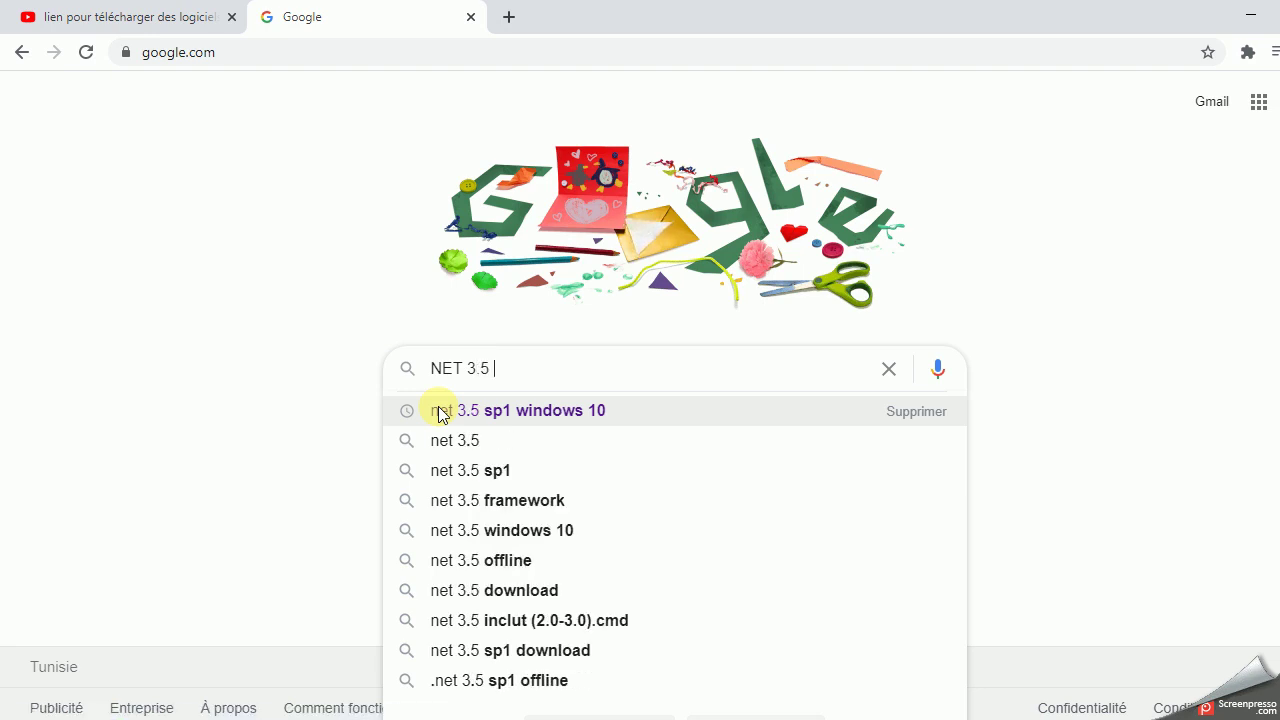
pyautogui.write('SP1')
pyautogui.press('Return')
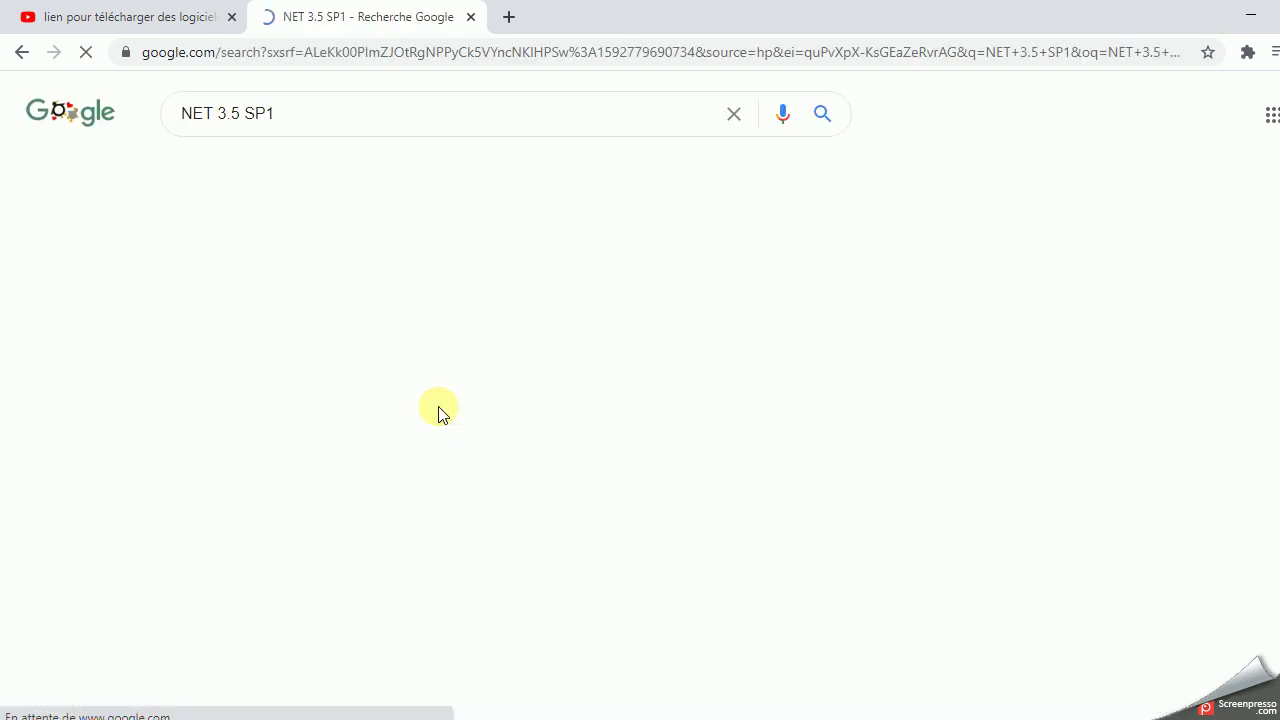
# Refine the Google search to "net 3.5 sp1 windows 10"
pyautogui.click(345, 128)
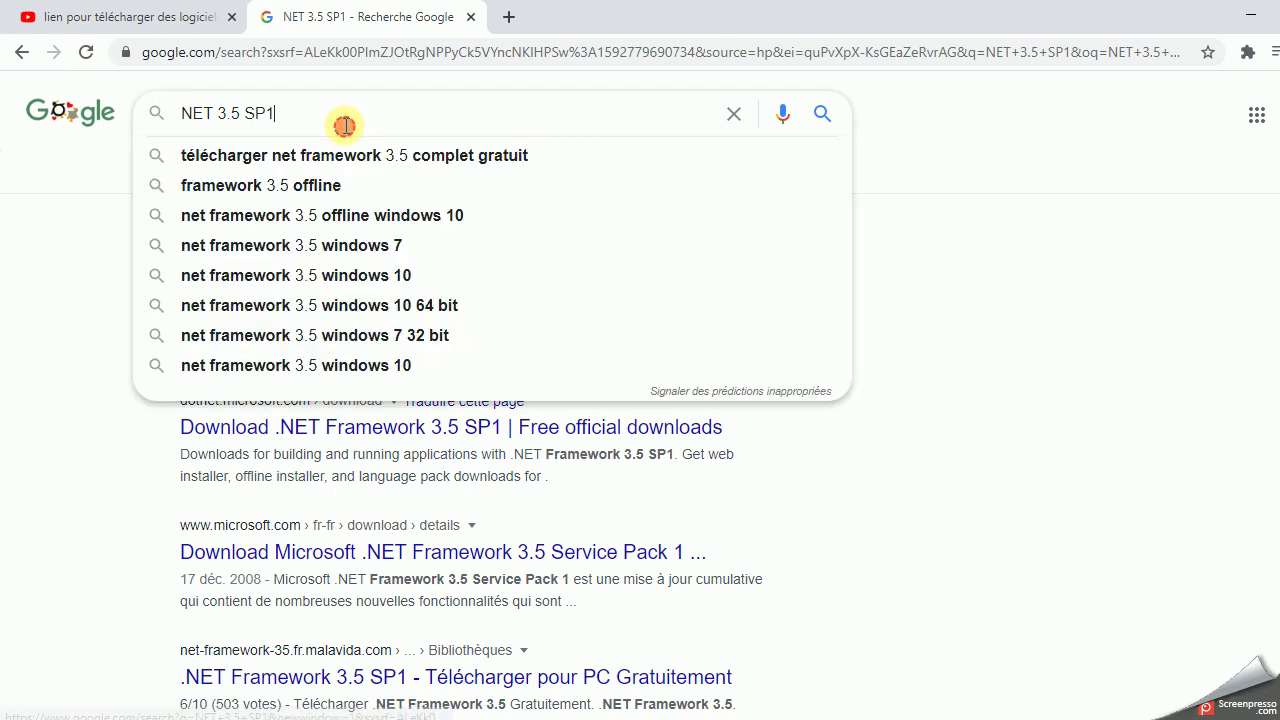
pyautogui.write('WIN')
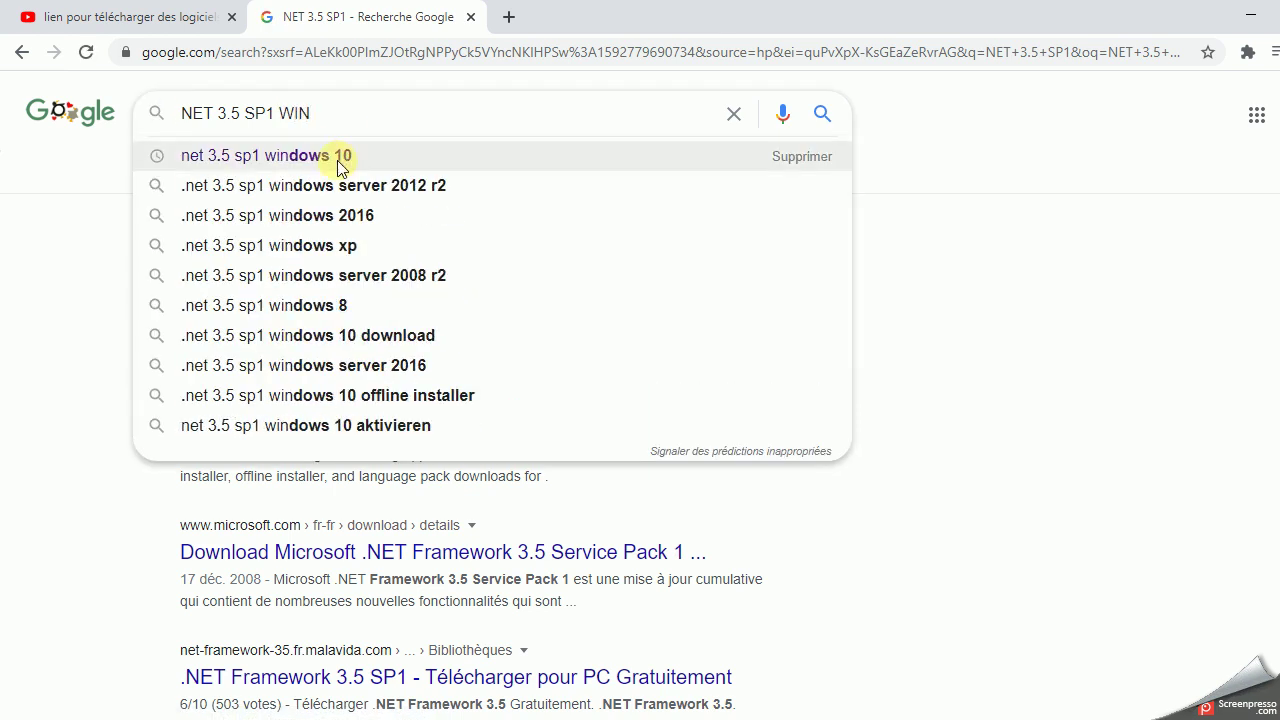
pyautogui.click(330, 155)
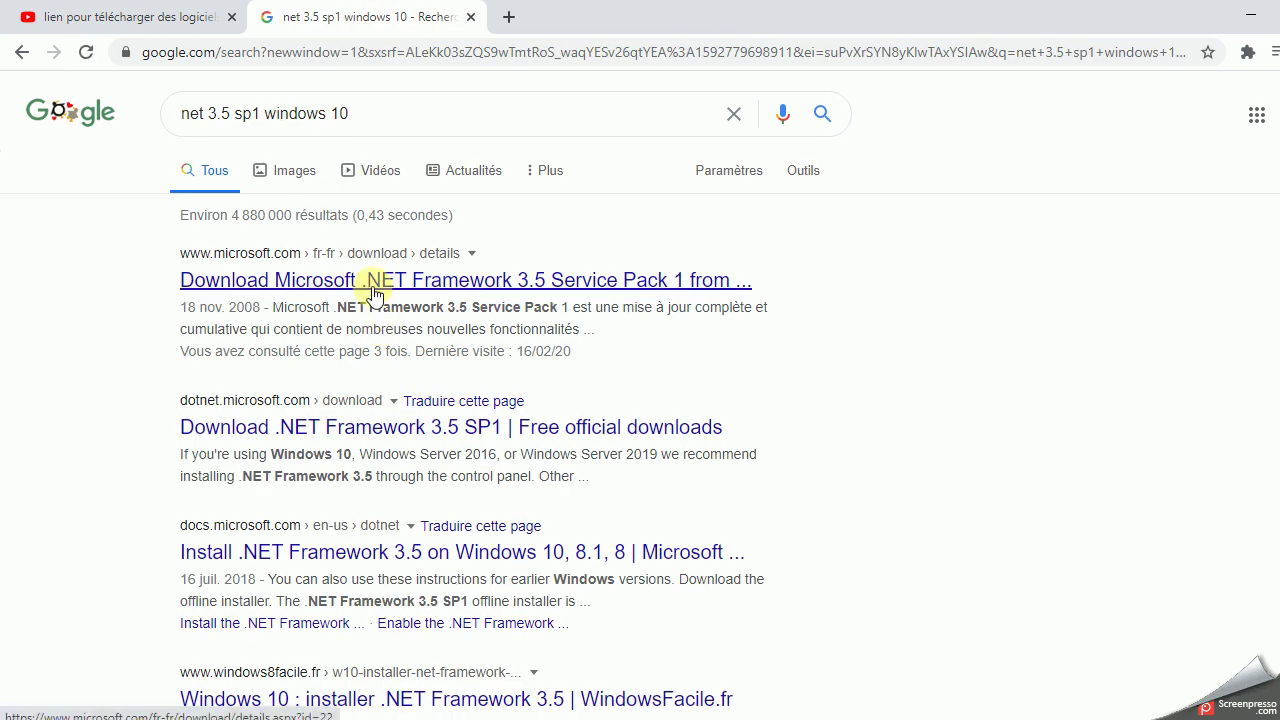
# Open Microsoft's download page for .NET Framework 3.5 Service Pack 1 and download the French version
pyautogui.click(372, 282)
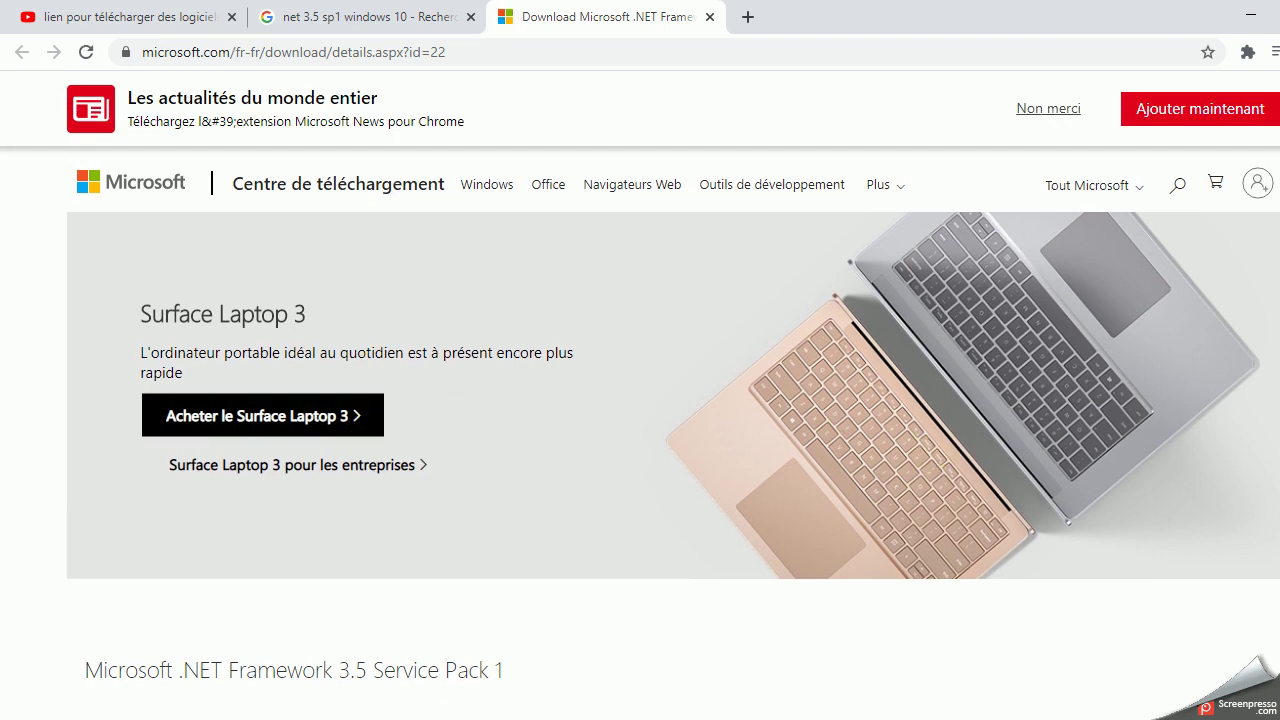
pyautogui.scroll(-3, 1020, 451)
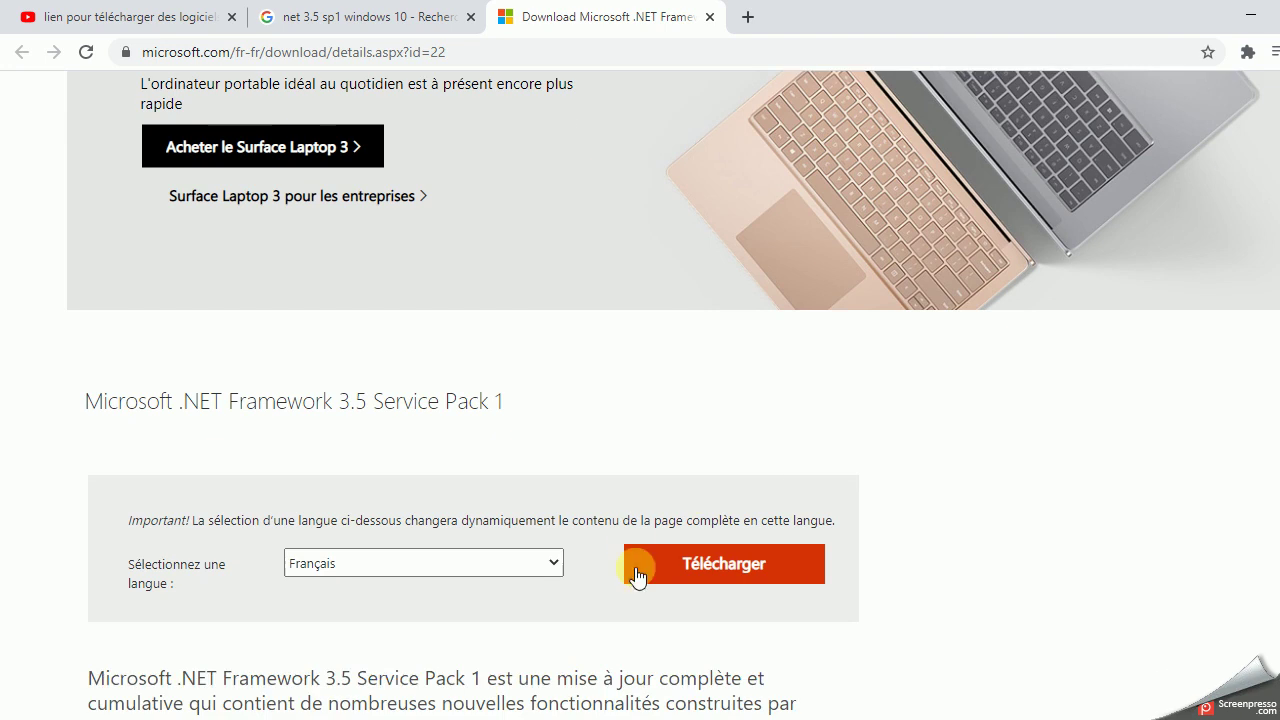
pyautogui.click(636, 576)
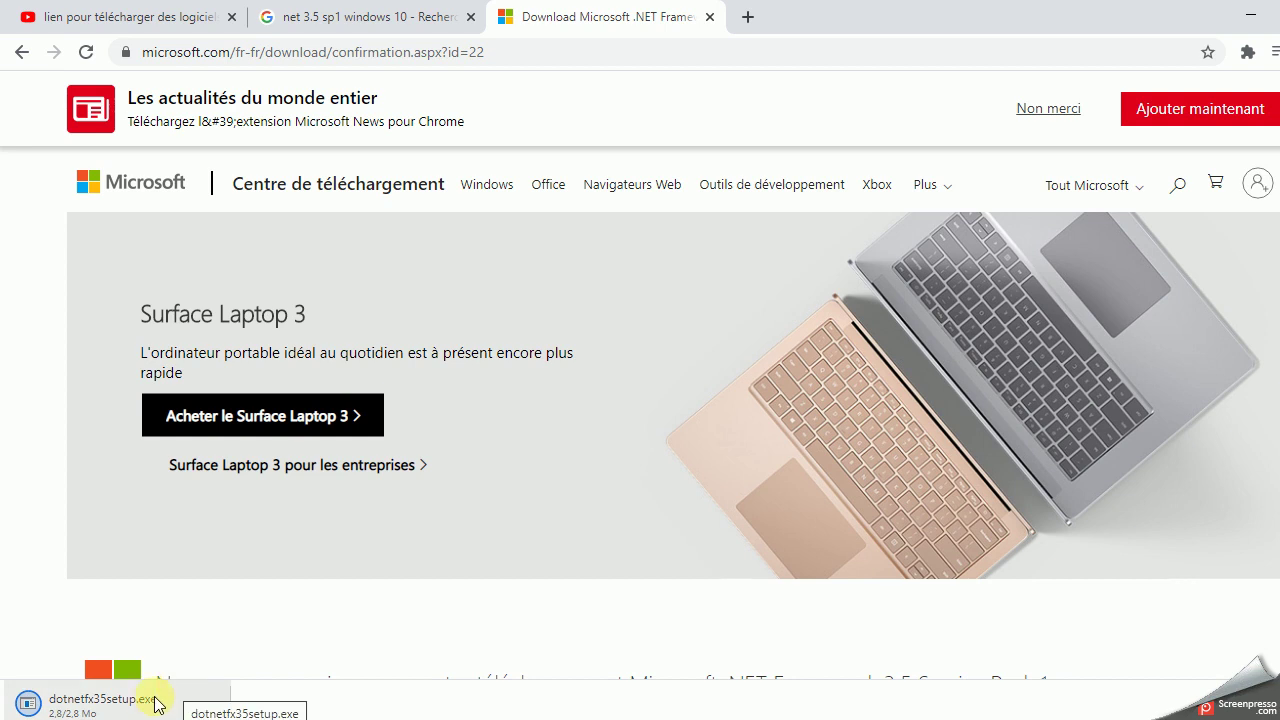
# Run dotnetfx35setup.exe, download and install the .NET Framework 3.5 Windows feature, and close the wizard
pyautogui.click(100, 704)
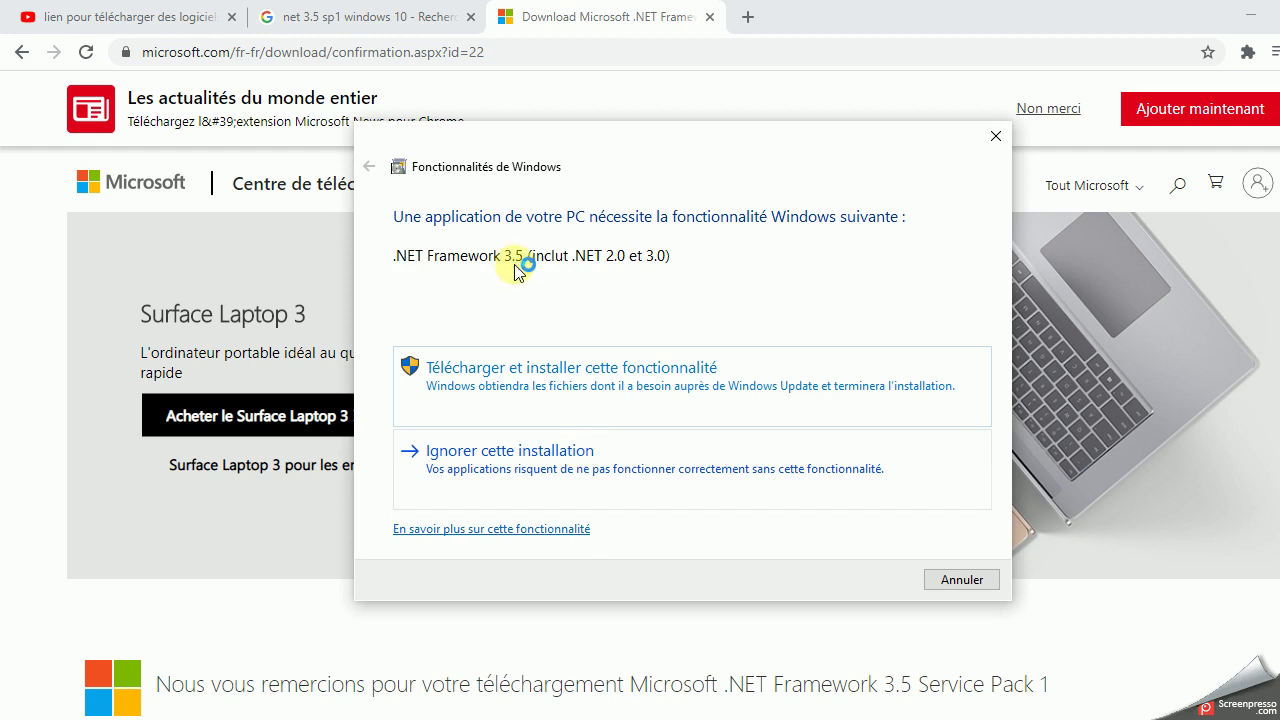
pyautogui.click(537, 380)
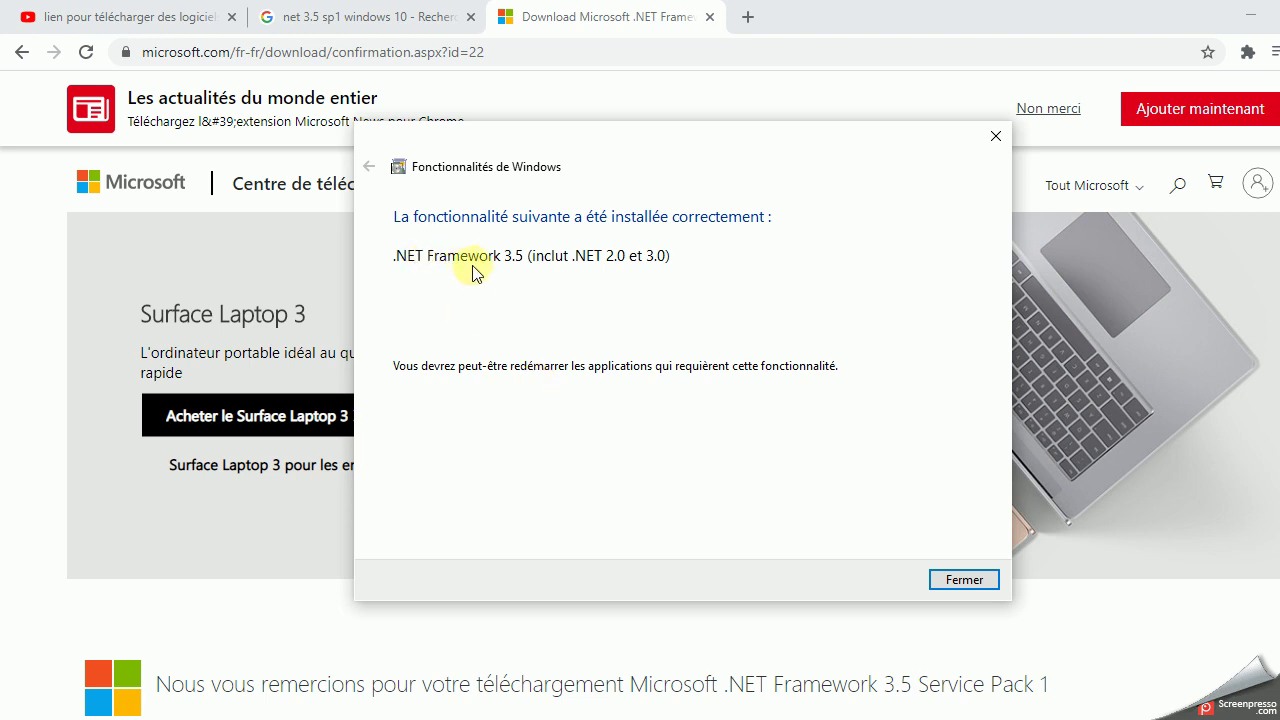
pyautogui.click(963, 582)
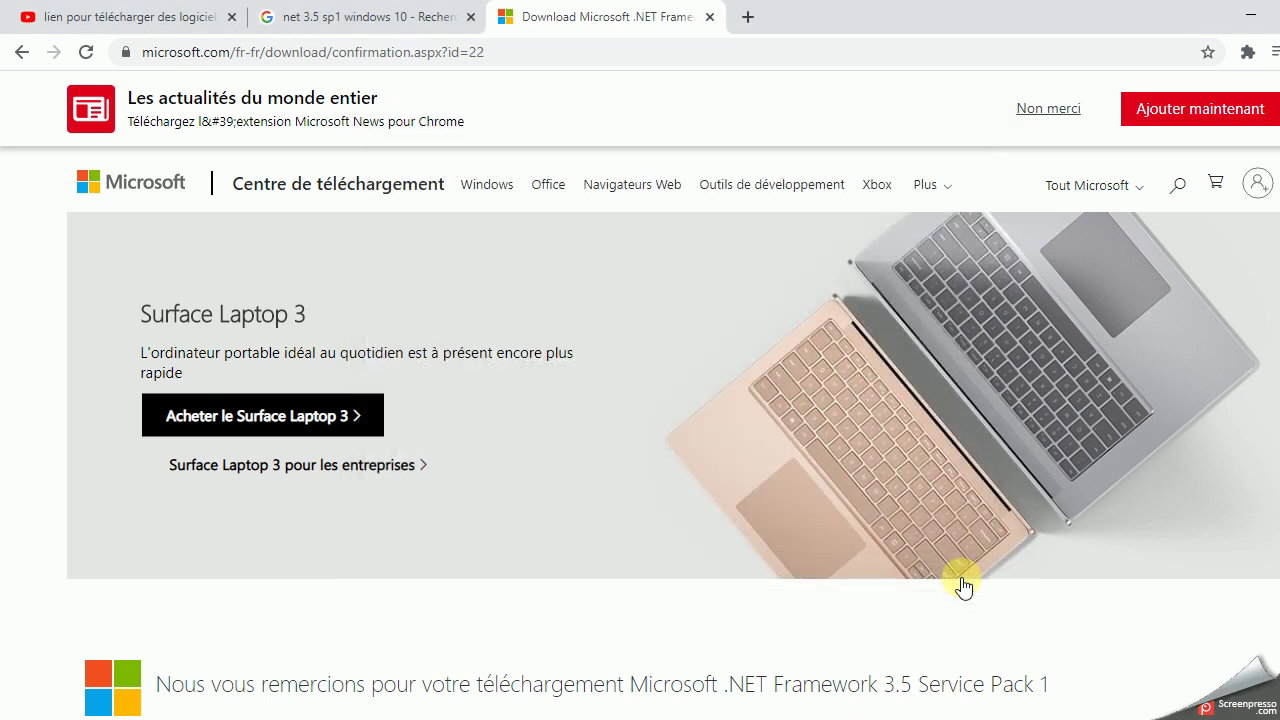
# Minimize Chrome and open the Windows temporary files folder through a search for %temp%
pyautogui.click(1250, 15)
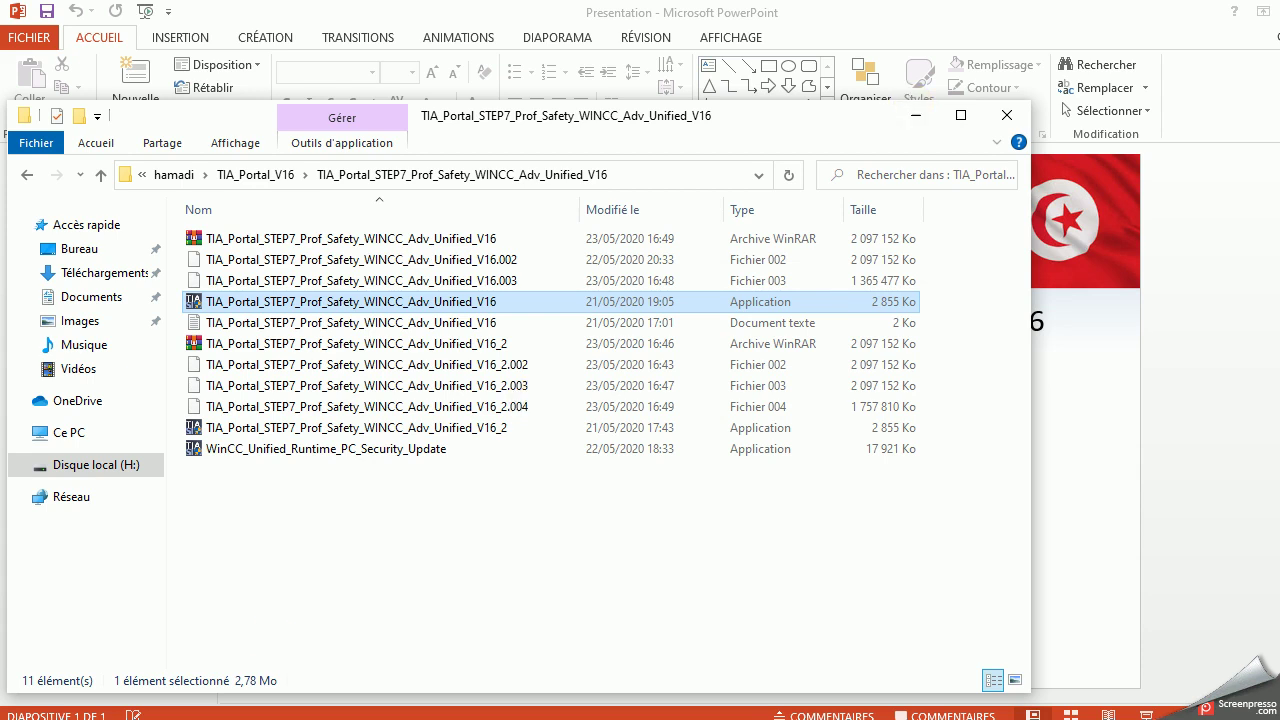
pyautogui.press('super+s')
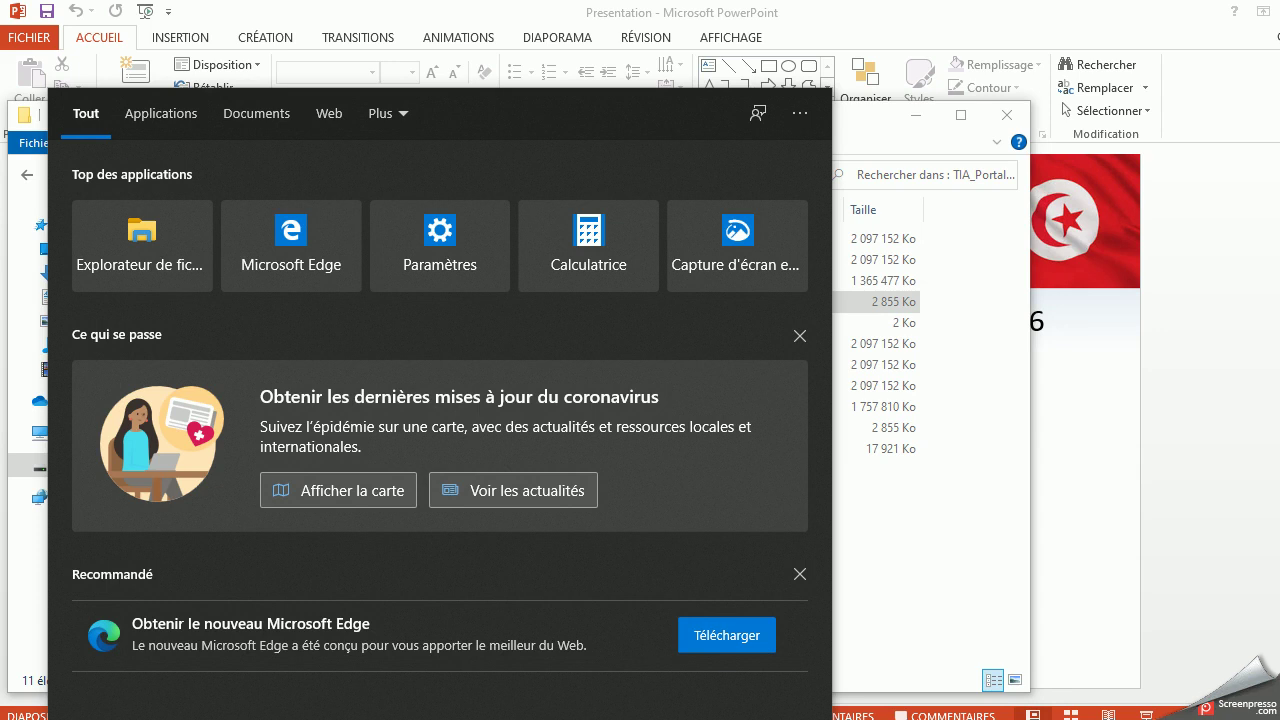
pyautogui.write('%temp%')
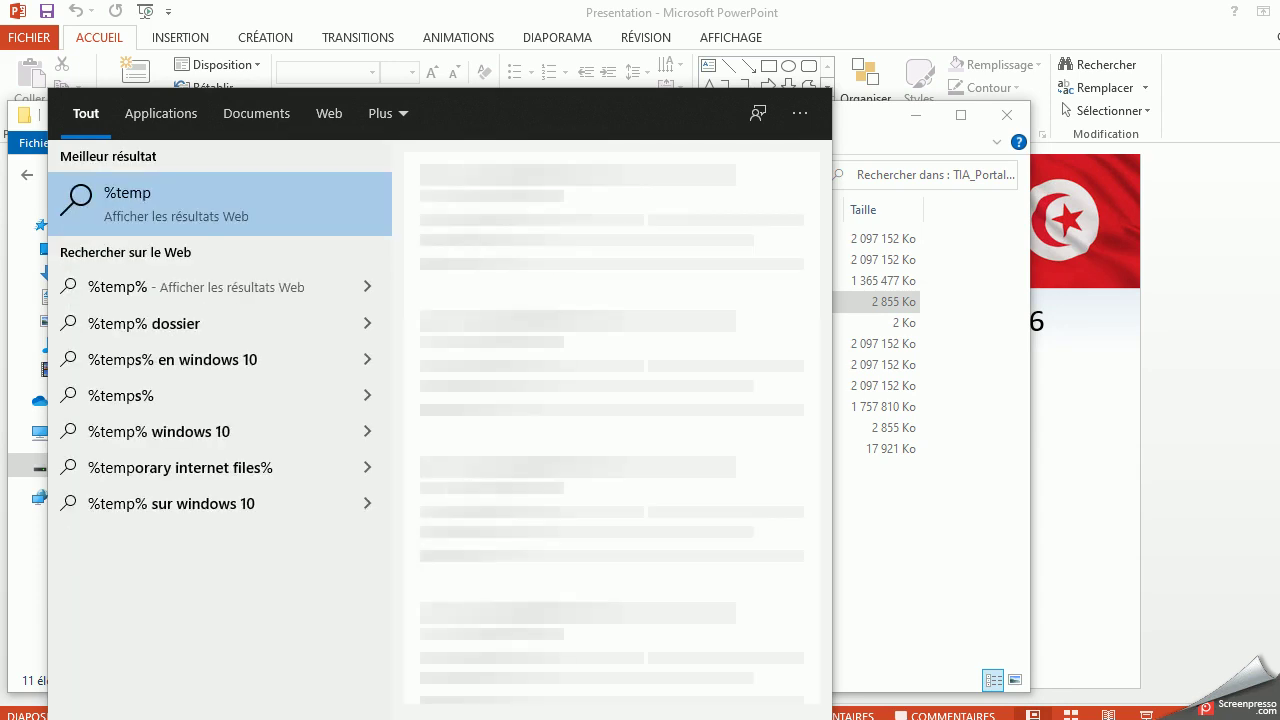
pyautogui.click(80, 192)
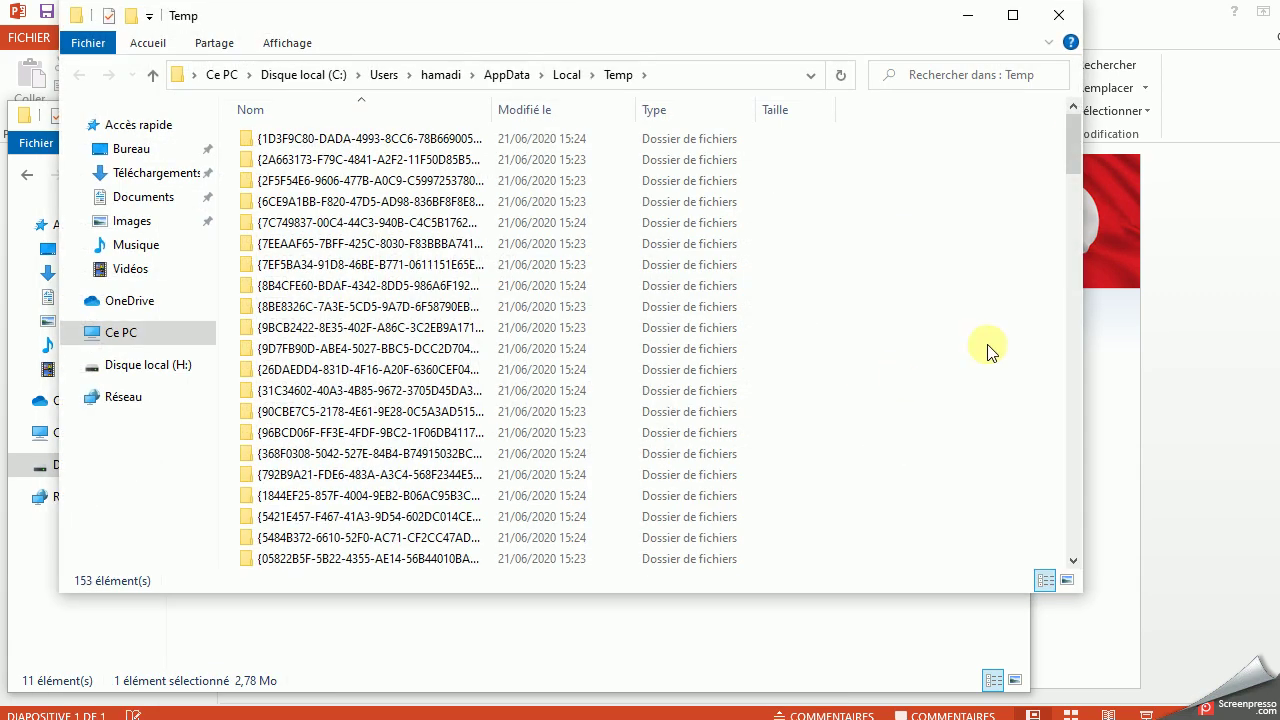
# Launch the Start application from the temporary "TIA Portal STEP7 Prof Safety WinCC Adv Unified V16.0" folder and allow it to run
pyautogui.moveTo(1073, 140); pyautogui.dragTo(1063, 378)
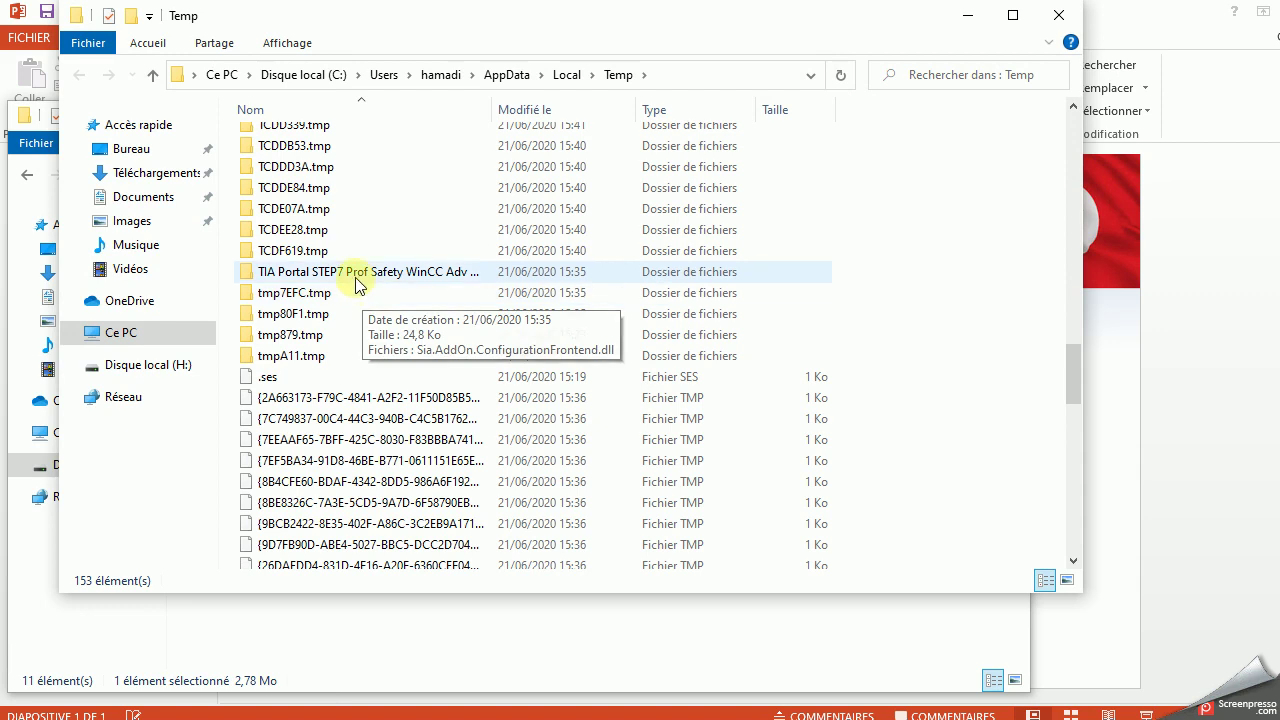
pyautogui.doubleClick(415, 272)
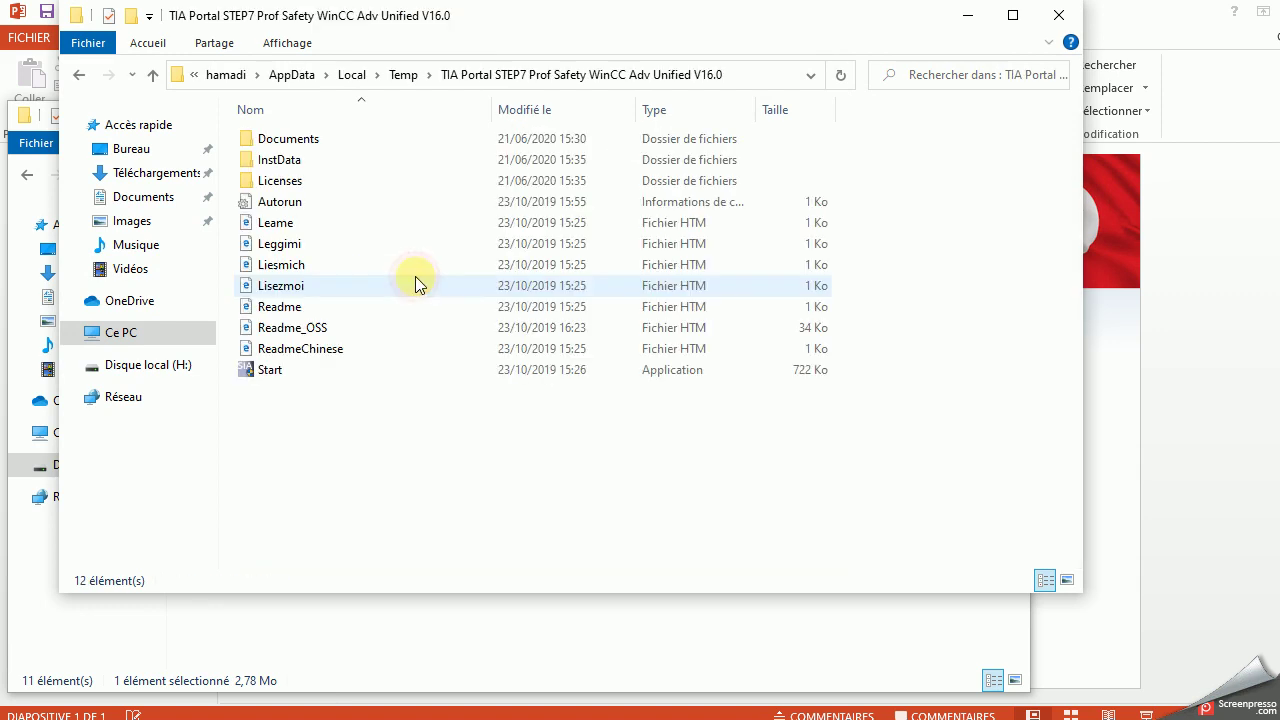
pyautogui.doubleClick(304, 366)
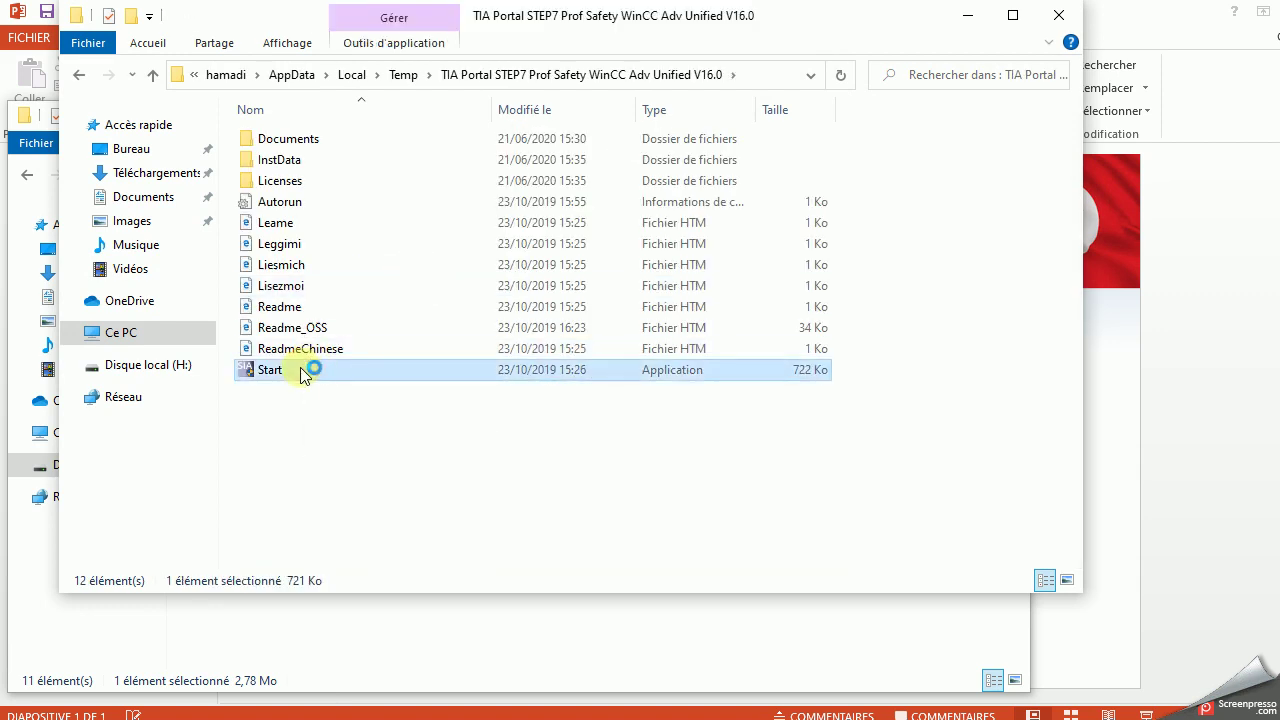
pyautogui.click(655, 523)
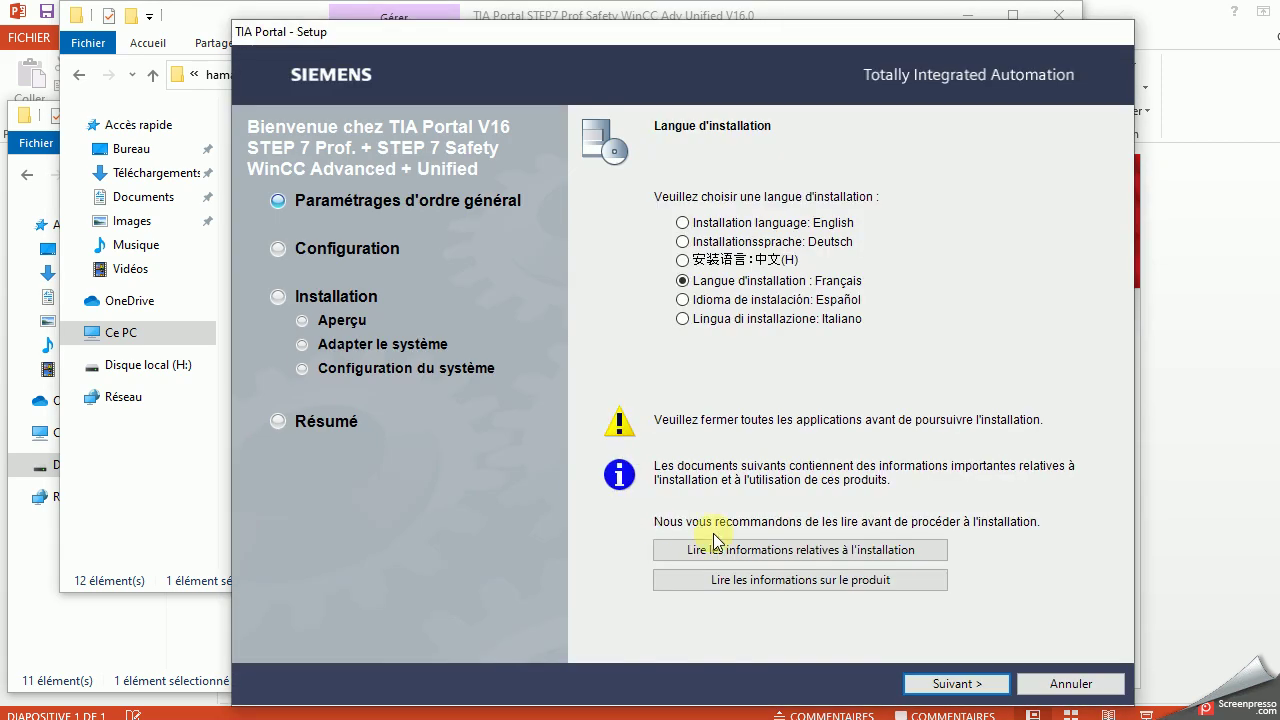
# Continue the setup in French, keeping English and French as the product languages to install
pyautogui.click(982, 683)
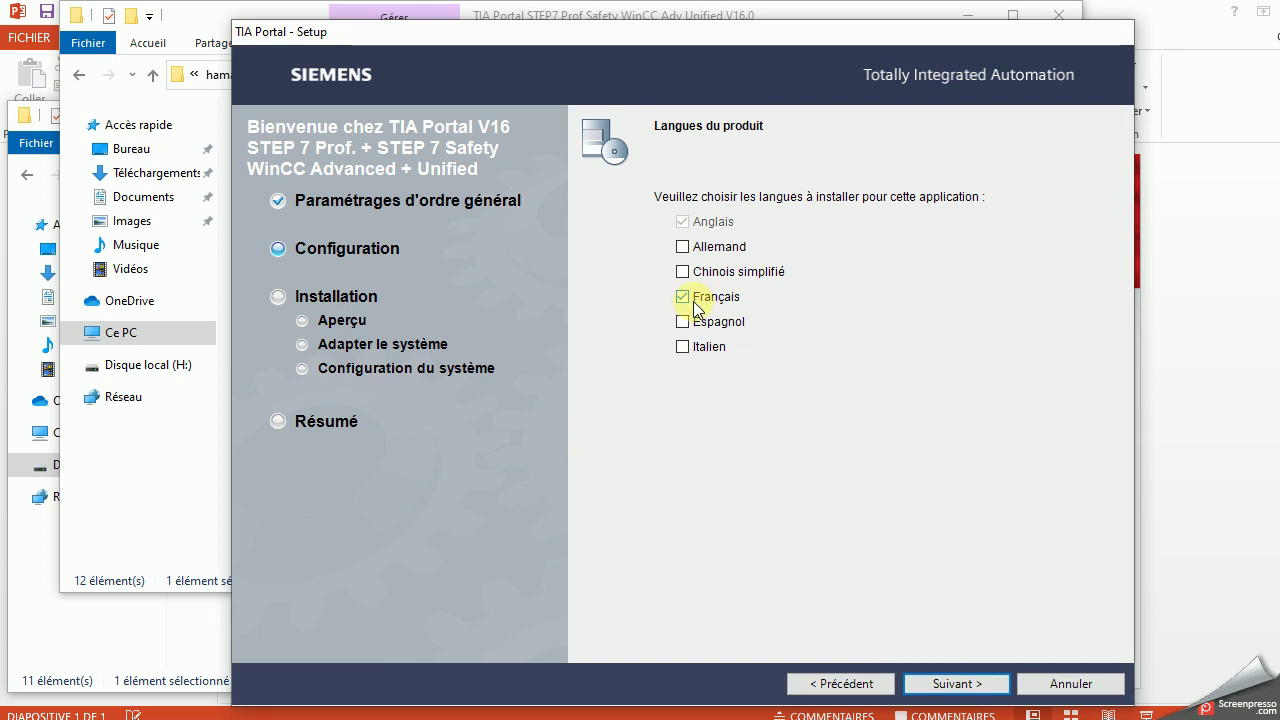
pyautogui.click(953, 685)
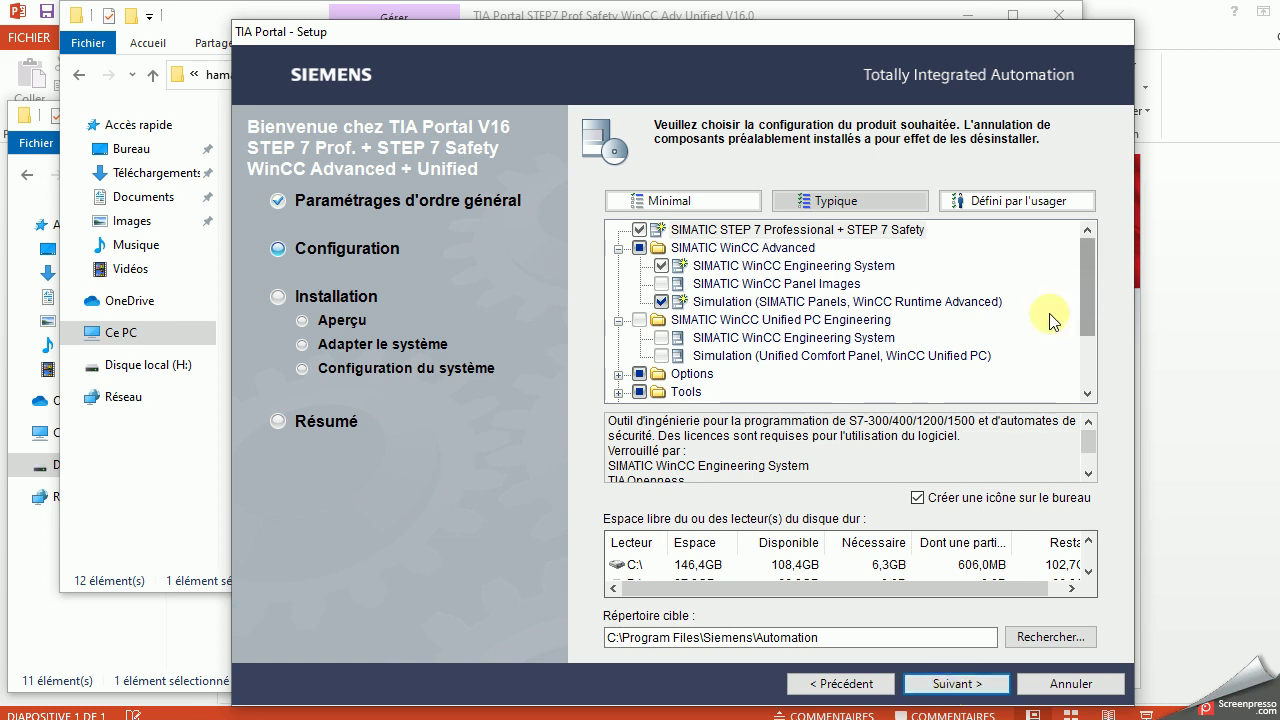
# Try to select SIMATIC WinCC Panel Images and the SIMATIC WinCC Unified PC Engineering components for installation
pyautogui.click(659, 285)
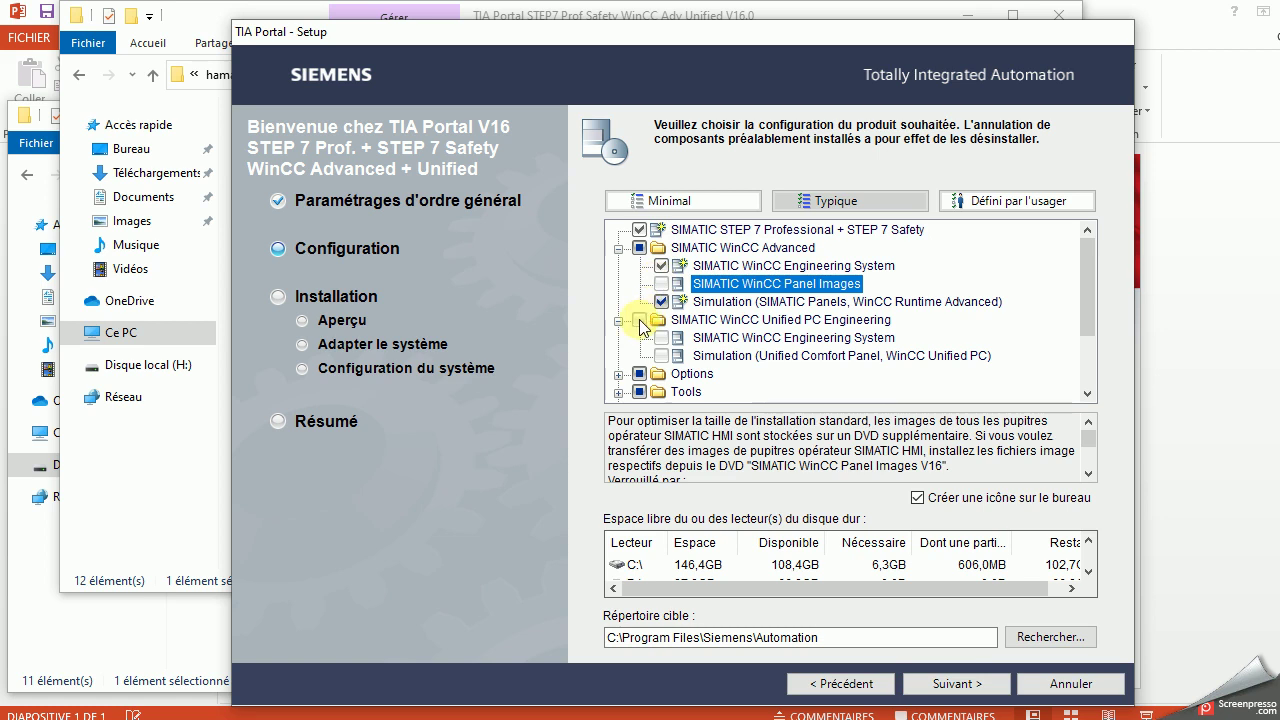
pyautogui.click(643, 322)
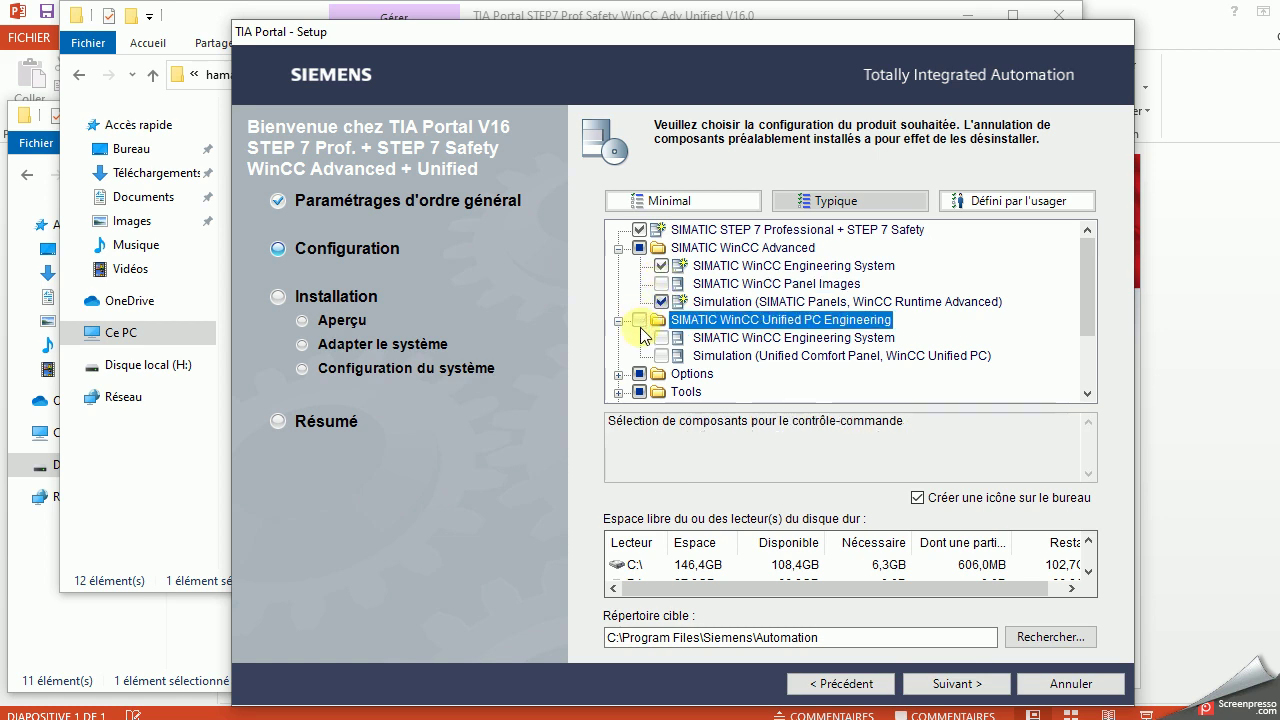
pyautogui.doubleClick(641, 322)
pyautogui.doubleClick(637, 321)
pyautogui.click(660, 340)
pyautogui.click(665, 356)
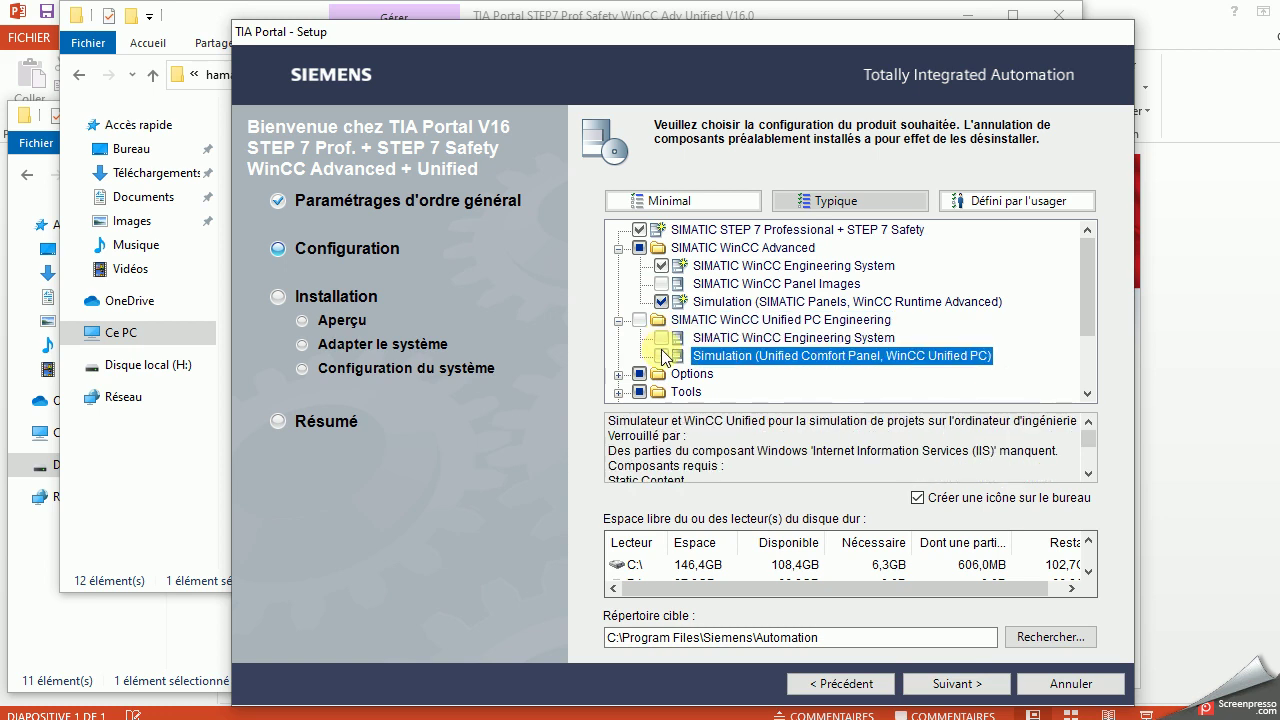
pyautogui.click(672, 284)
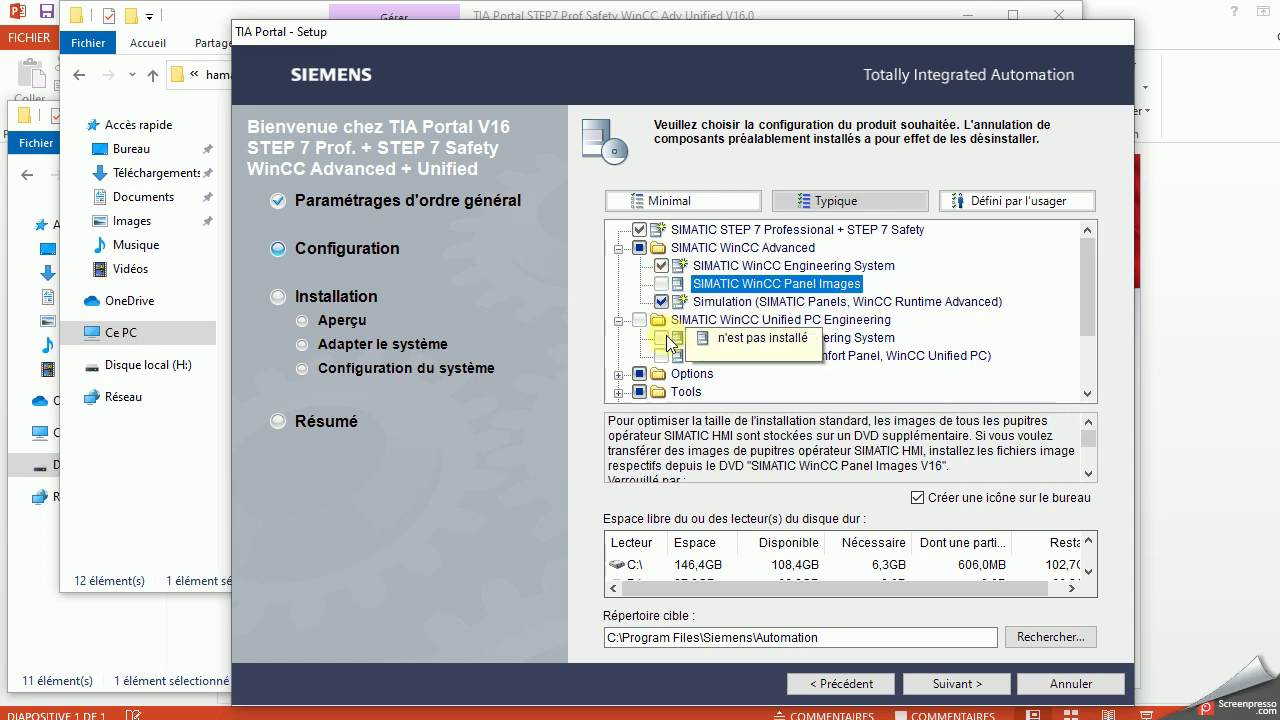
pyautogui.click(646, 322)
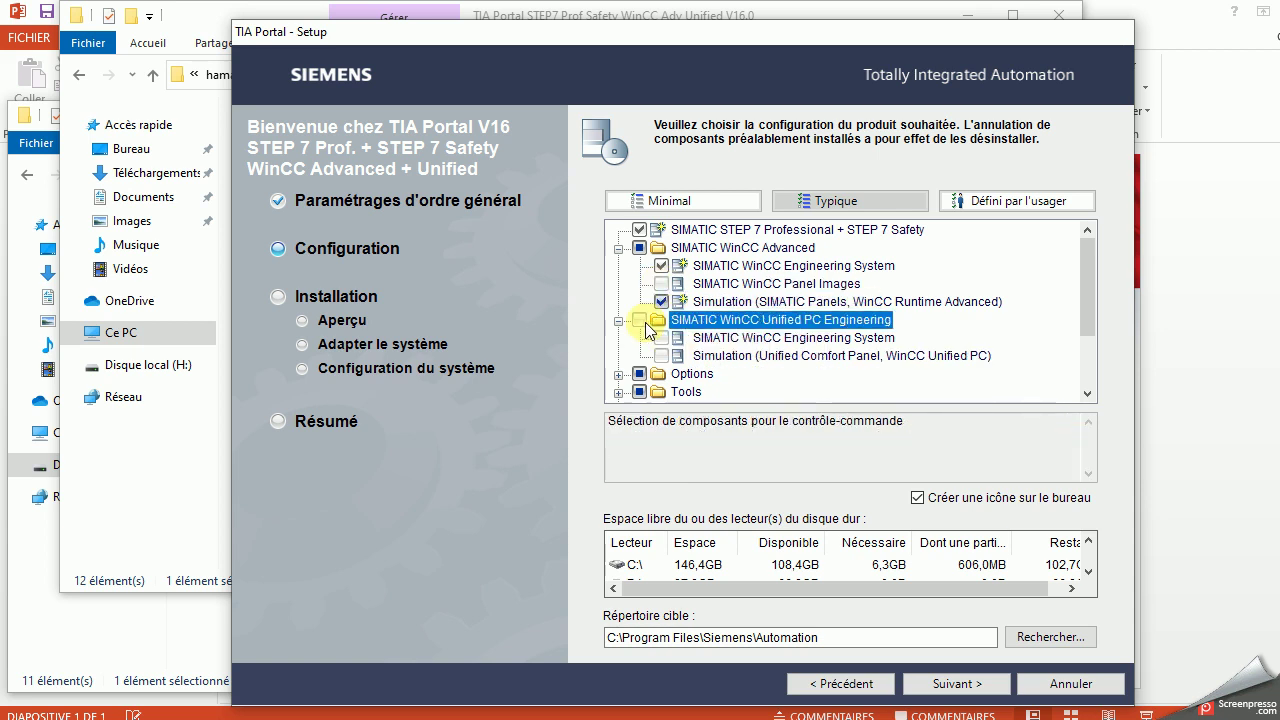
pyautogui.click(661, 337)
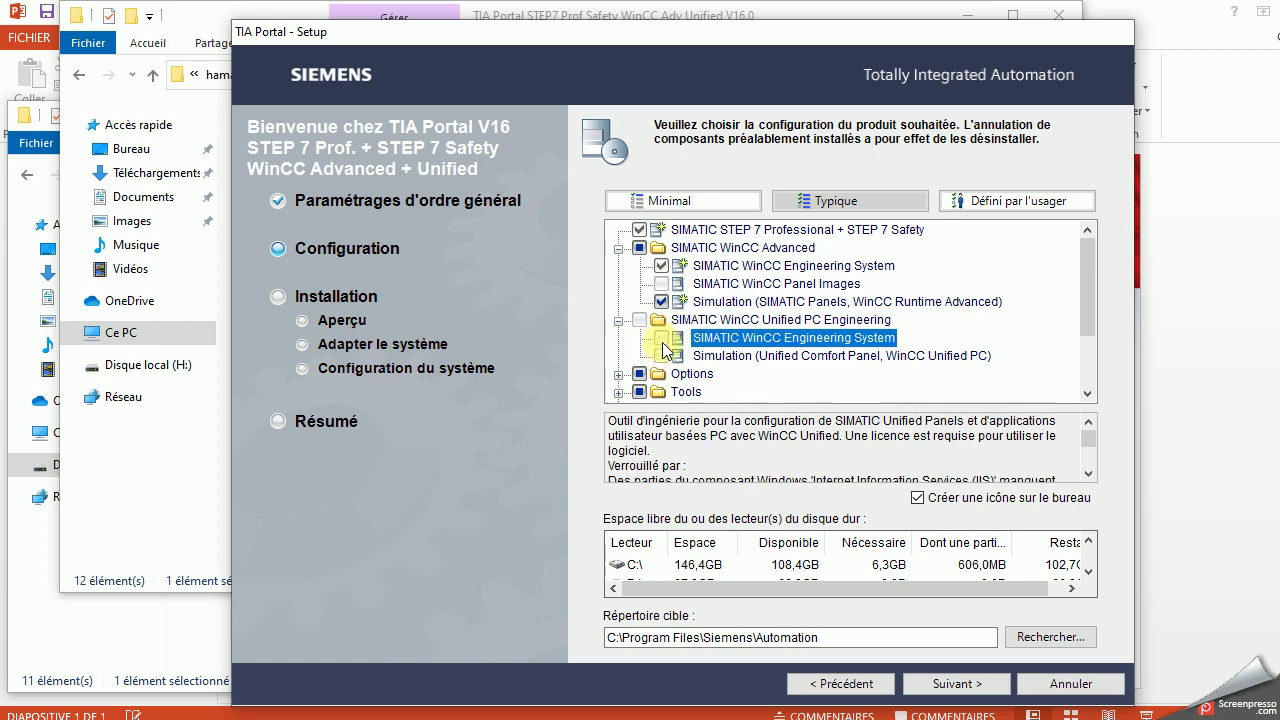
pyautogui.click(664, 355)
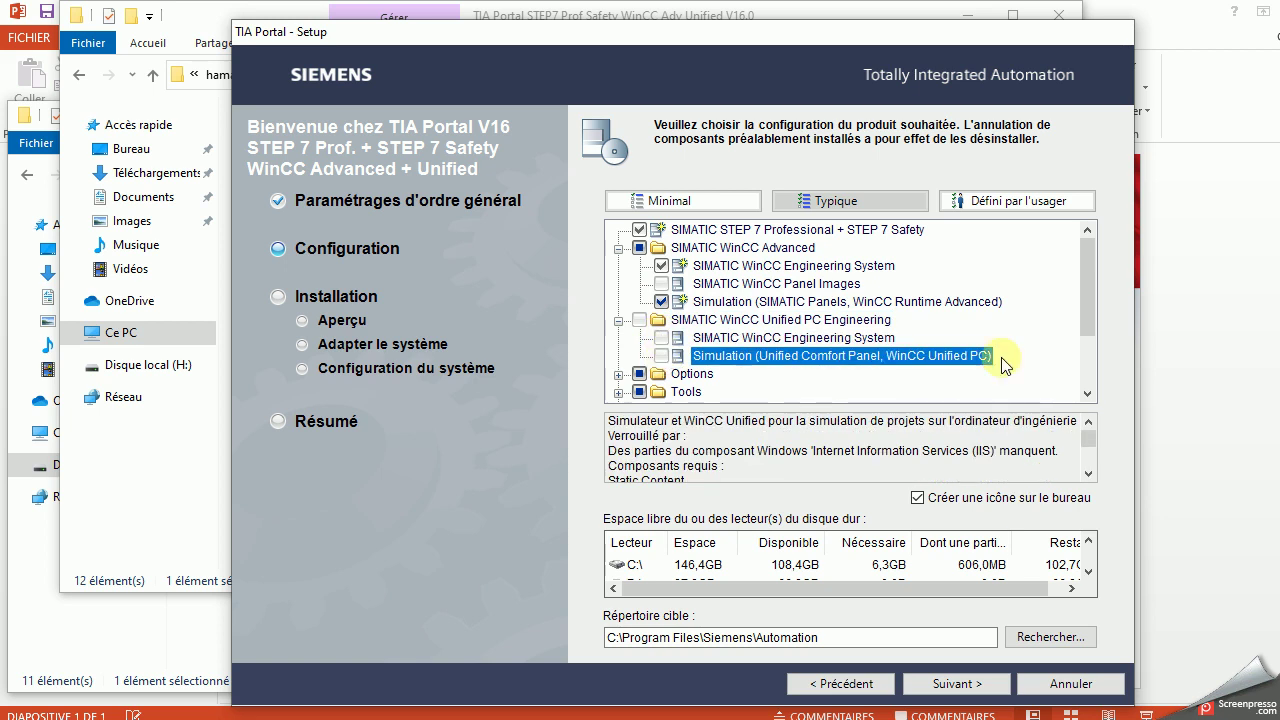
# Continue with the typical product configuration and accept the licence conditions and security notes
pyautogui.moveTo(1084, 310); pyautogui.dragTo(1075, 390)
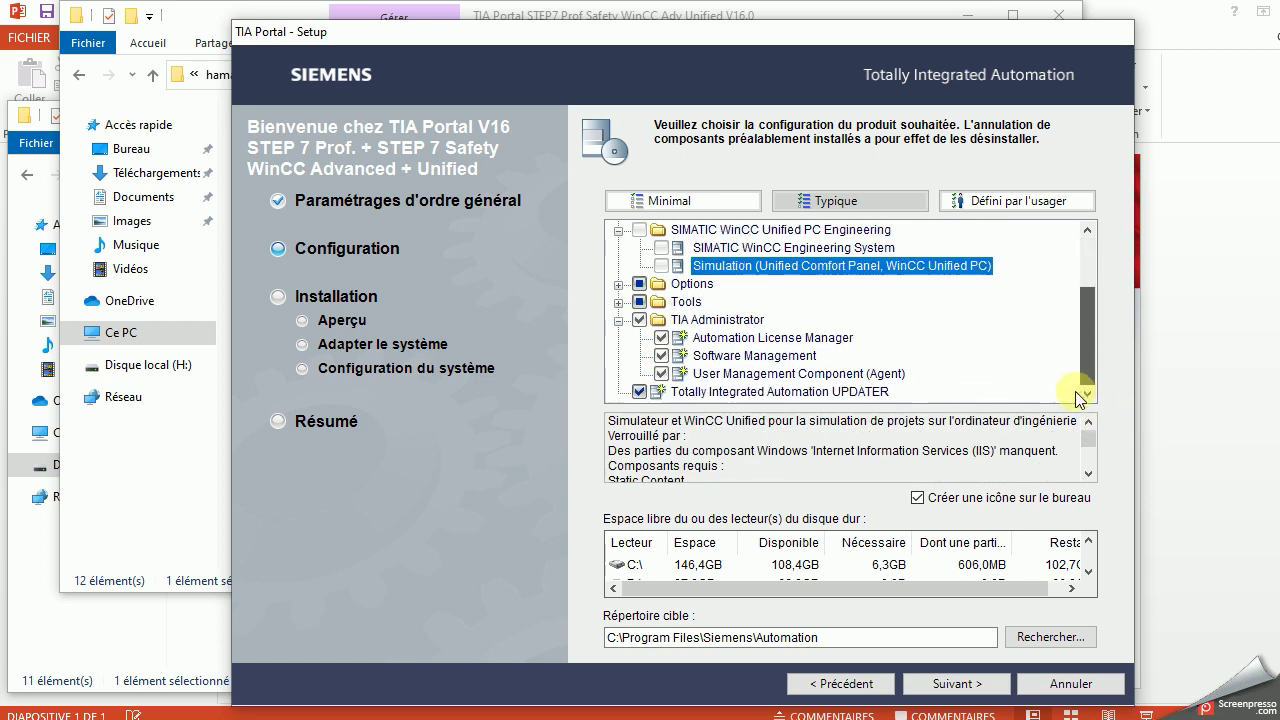
pyautogui.click(963, 682)
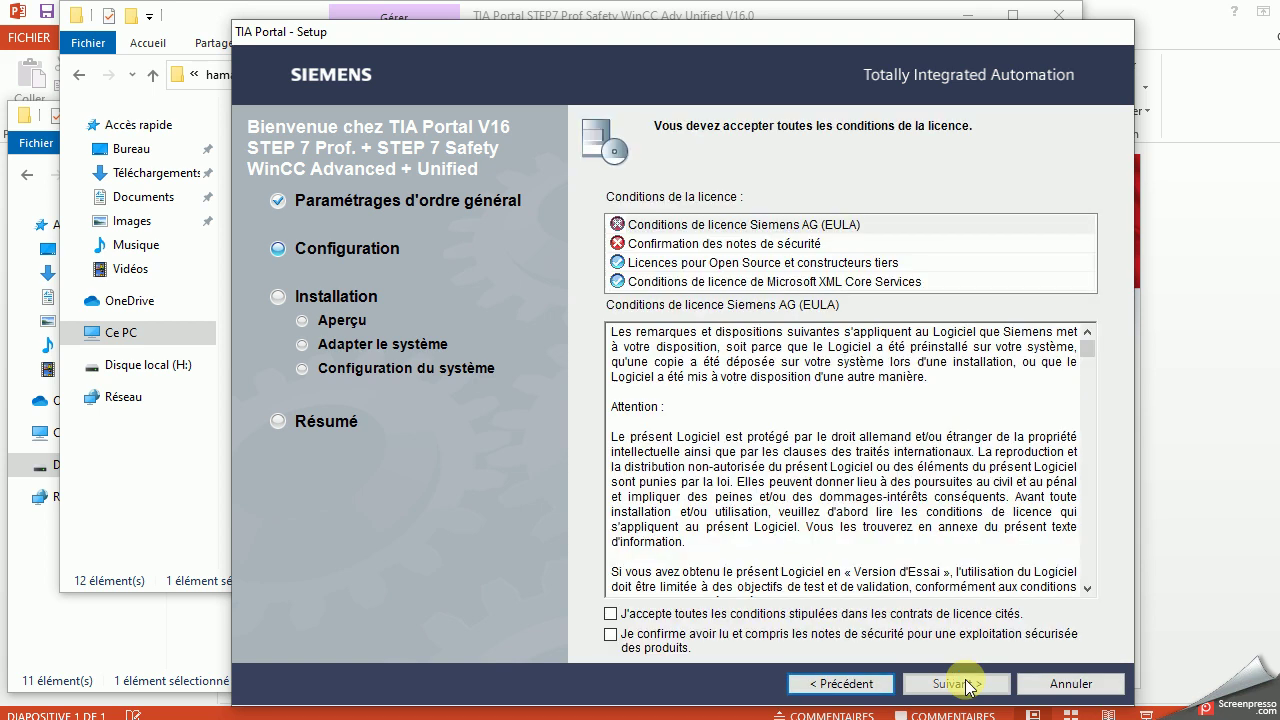
pyautogui.click(610, 613)
pyautogui.click(610, 634)
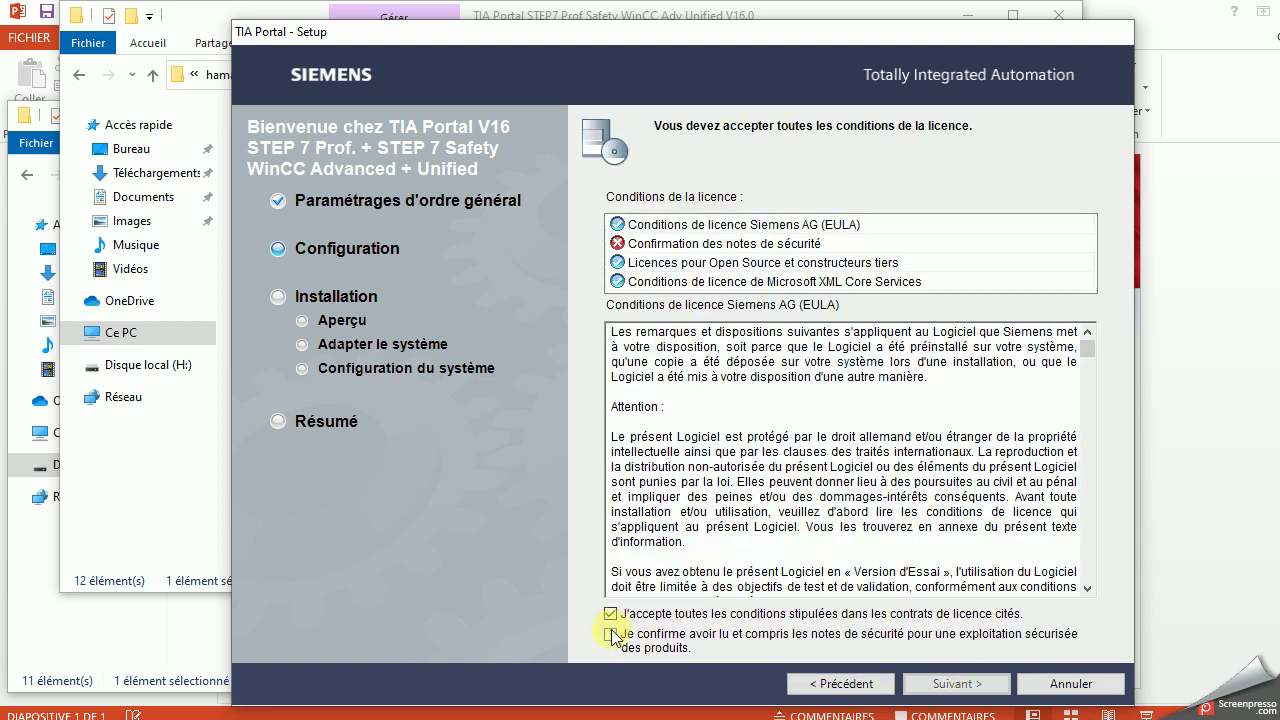
pyautogui.click(965, 685)
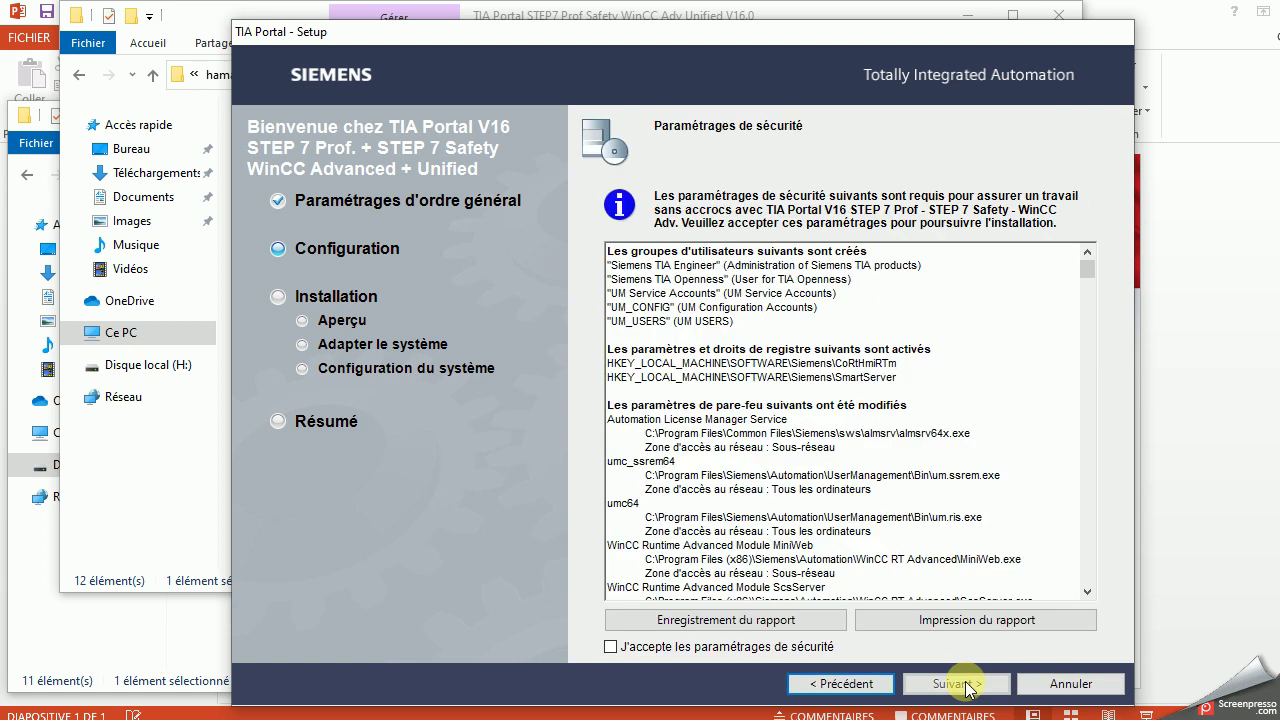
# Accept the security settings and start the TIA Portal installation
pyautogui.click(652, 648)
pyautogui.click(961, 684)
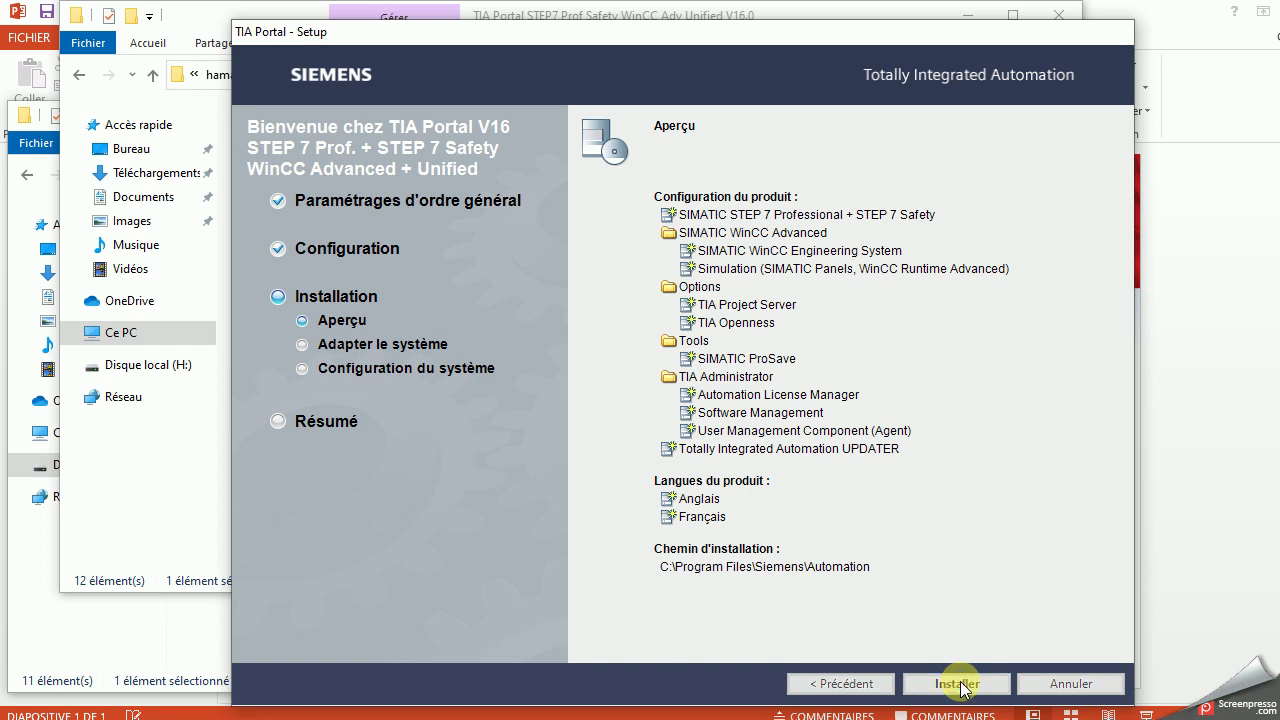
pyautogui.click(958, 684)
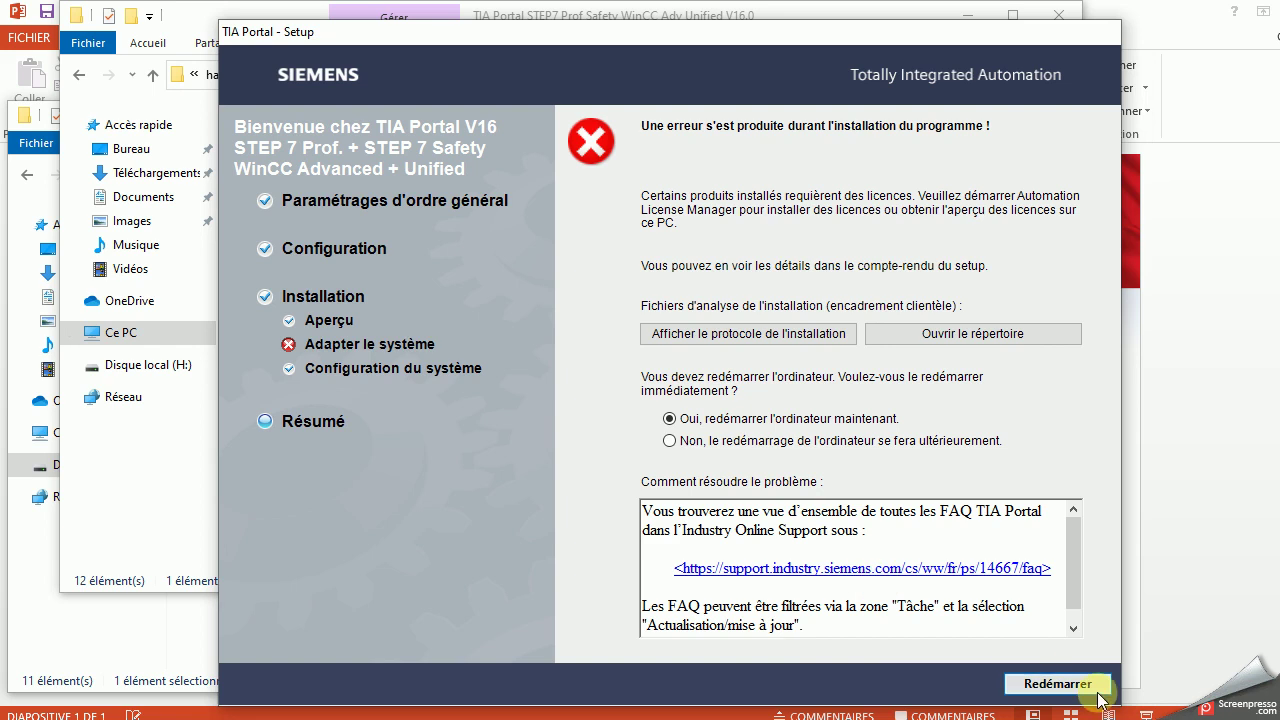
# Choose to restart the computer at another time and close the TIA Portal setup
pyautogui.click(679, 445)
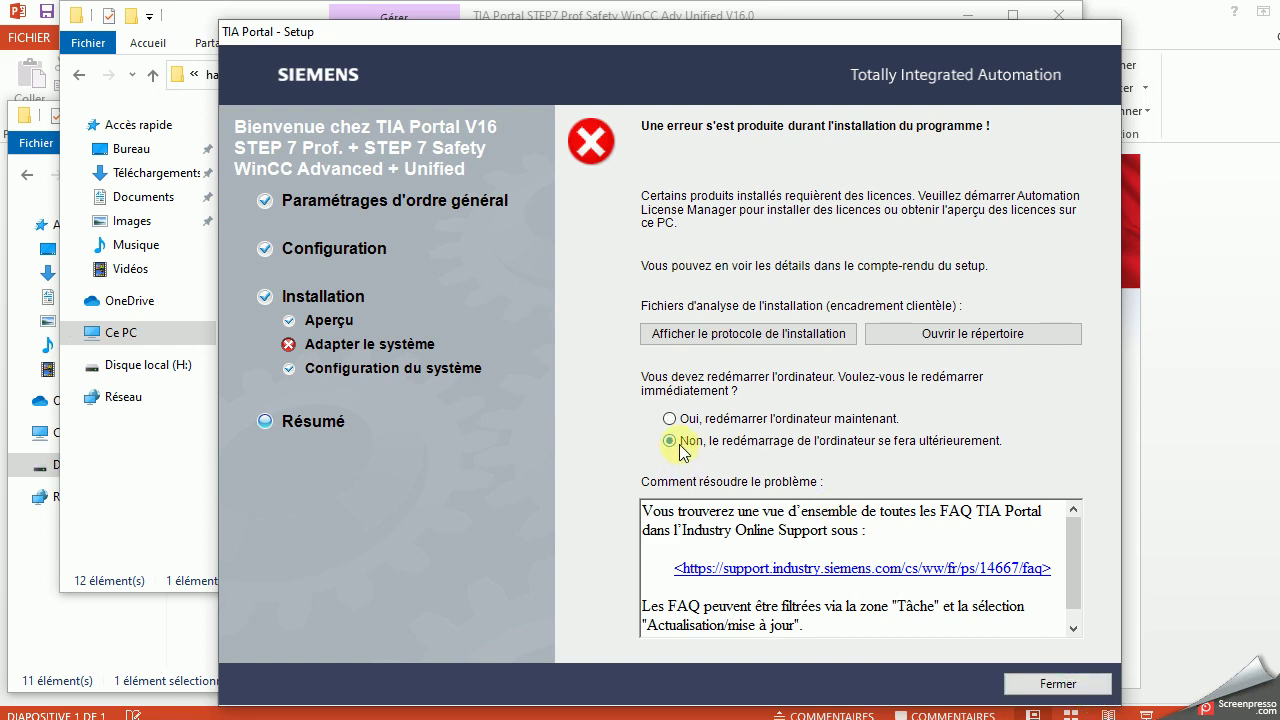
pyautogui.click(1060, 688)
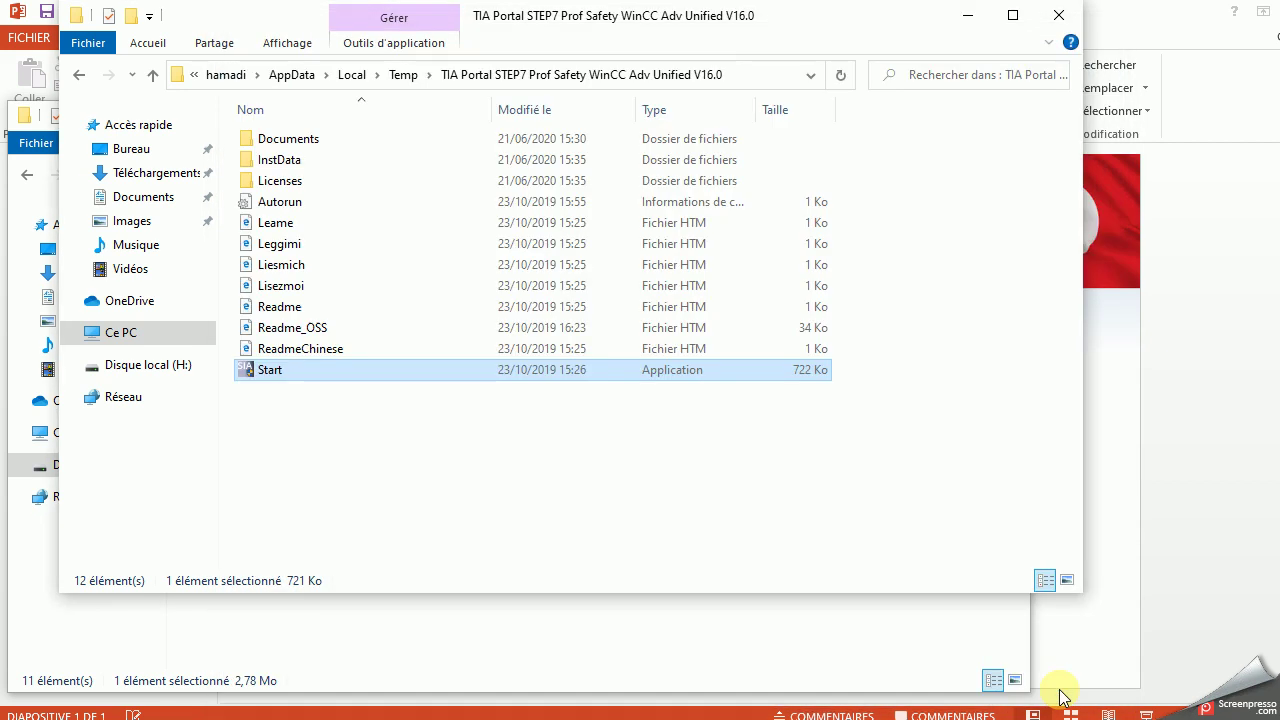
# Open the TIA_Portal_V16 folder inside the personal folder on local disk H:
pyautogui.click(80, 75)
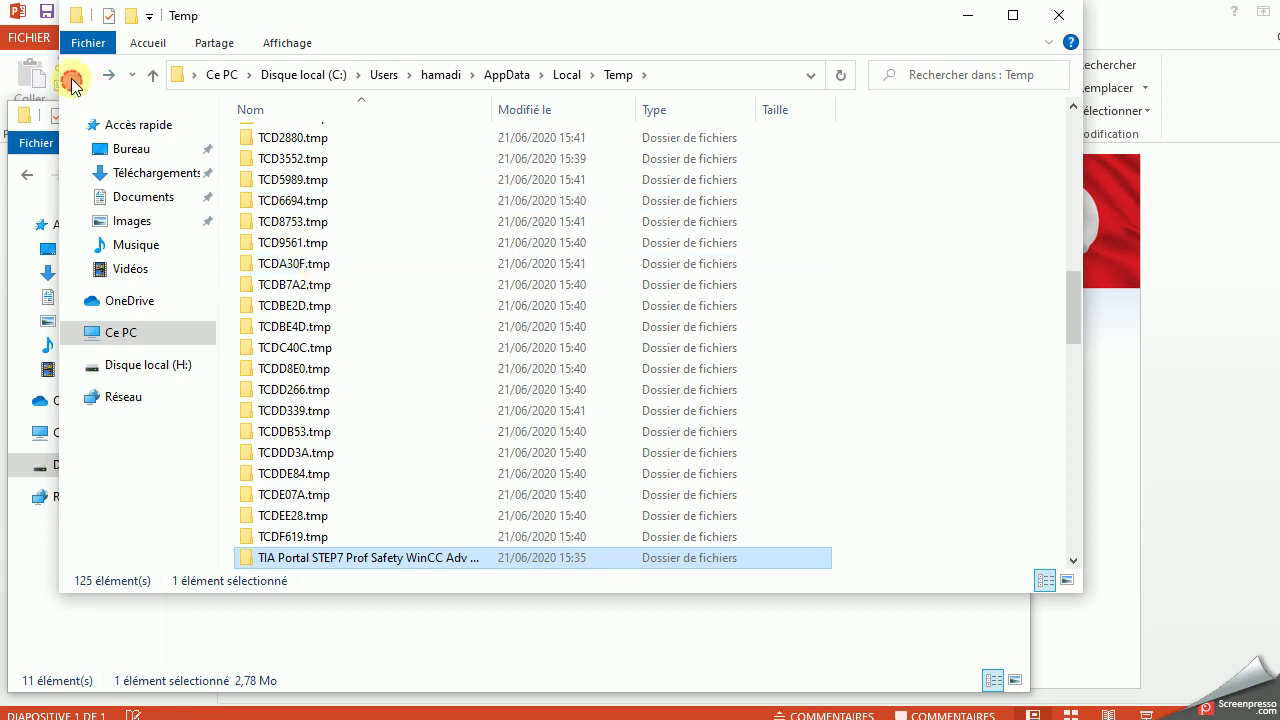
pyautogui.click(140, 365)
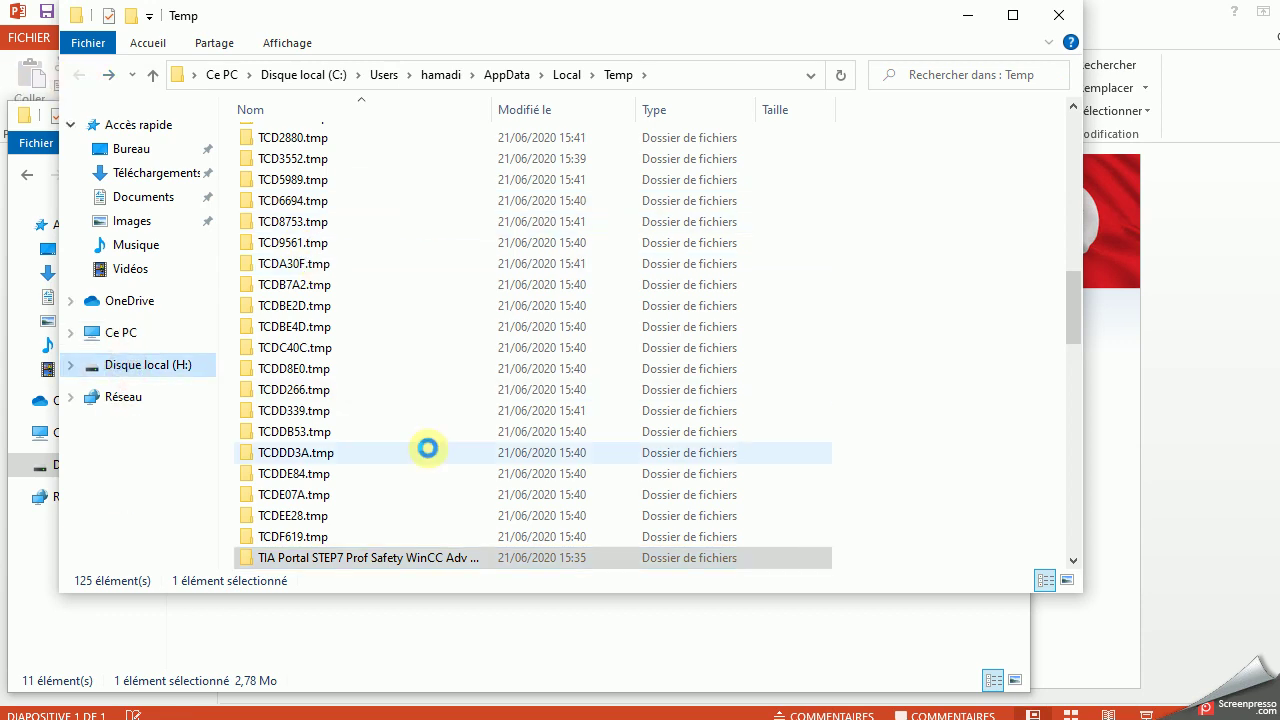
pyautogui.click(150, 383)
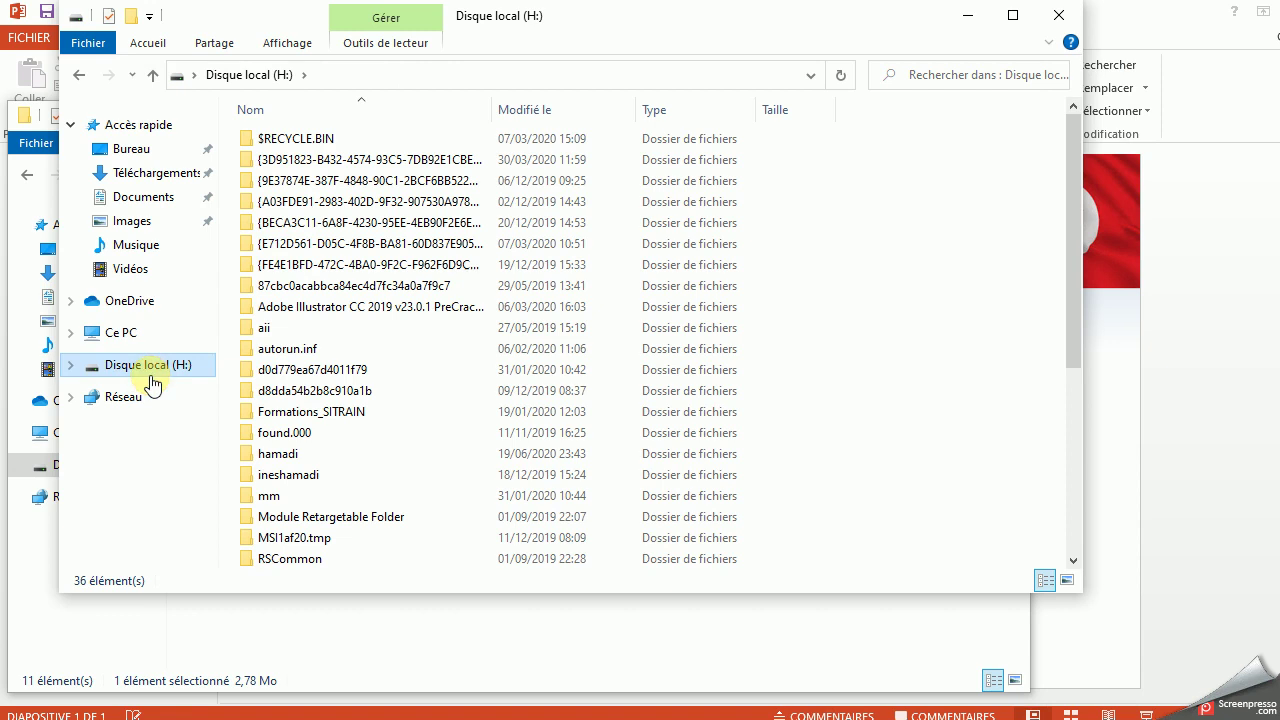
pyautogui.doubleClick(302, 453)
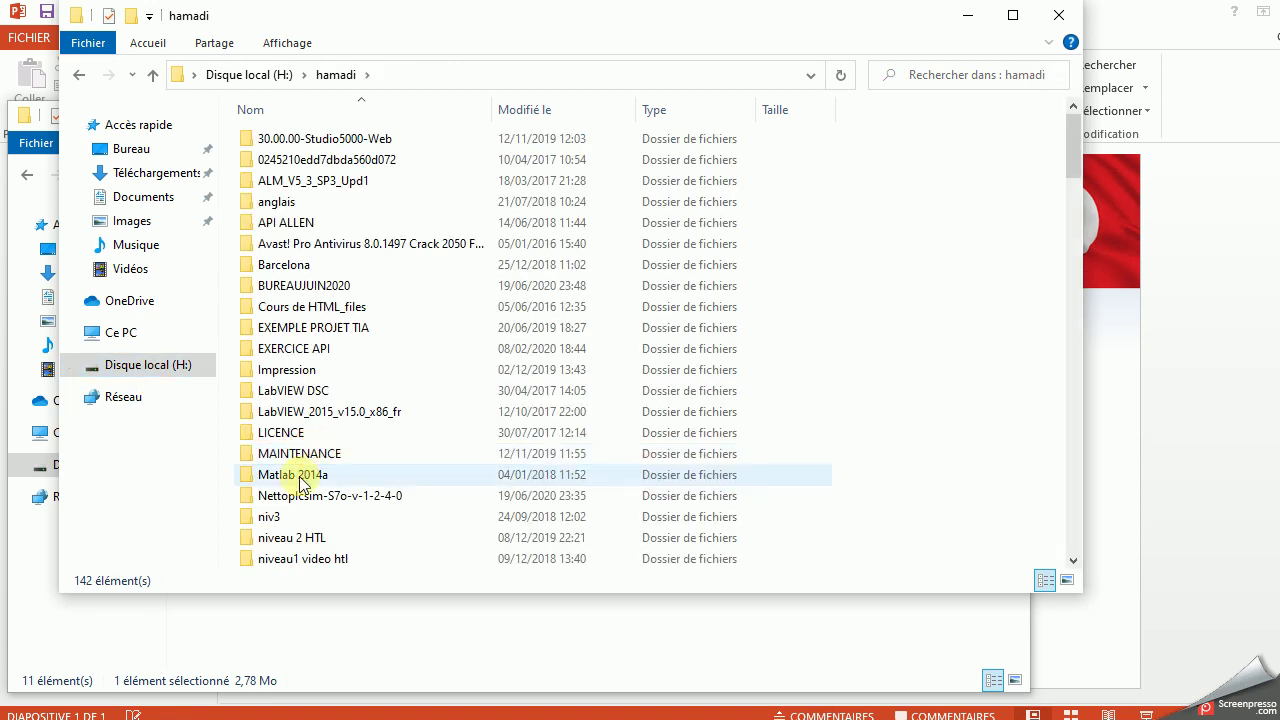
pyautogui.scroll(-10, 300, 483)
pyautogui.click(305, 153)
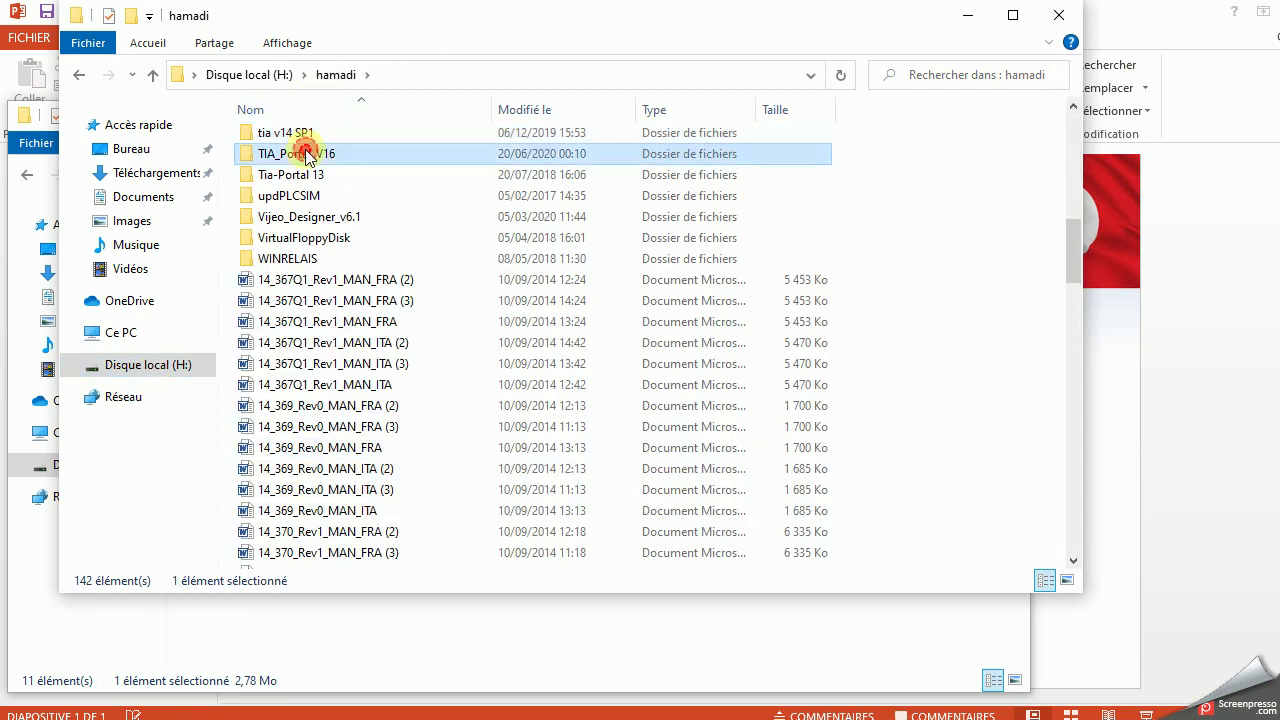
pyautogui.doubleClick(305, 153)
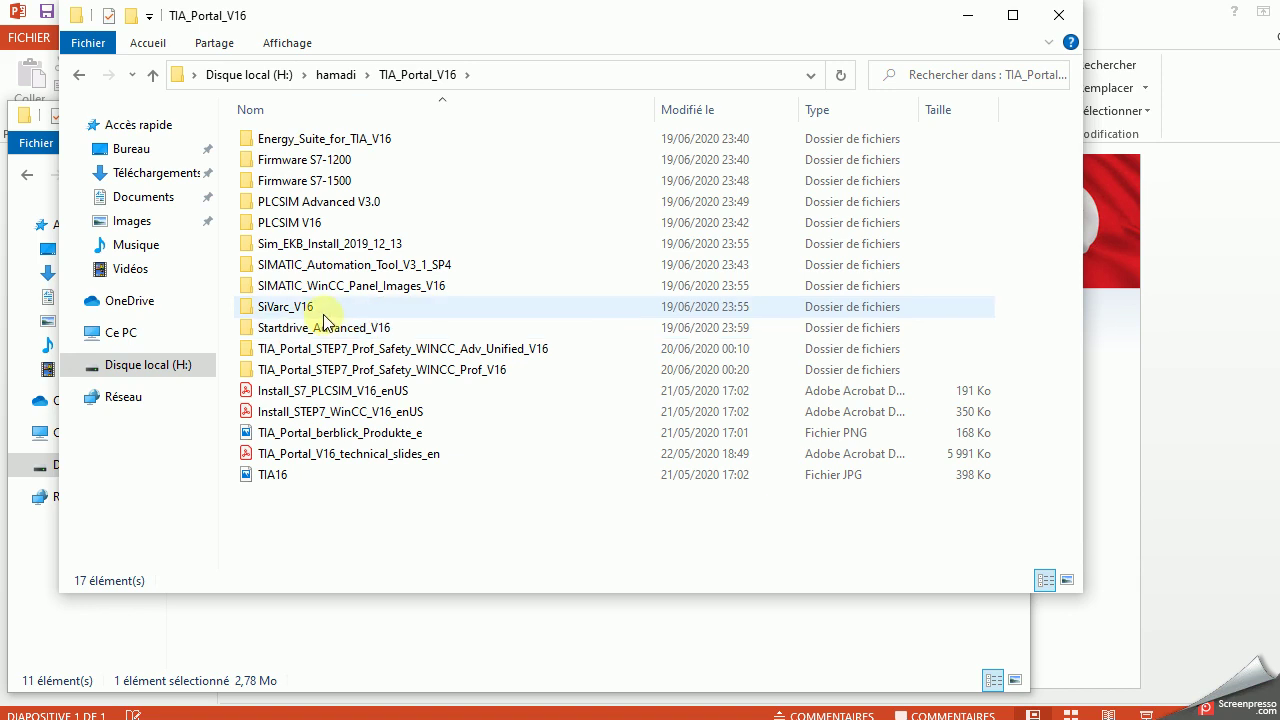
# Look at the contents of the PLCSIM V16 folder and return to TIA_Portal_V16
pyautogui.click(315, 224)
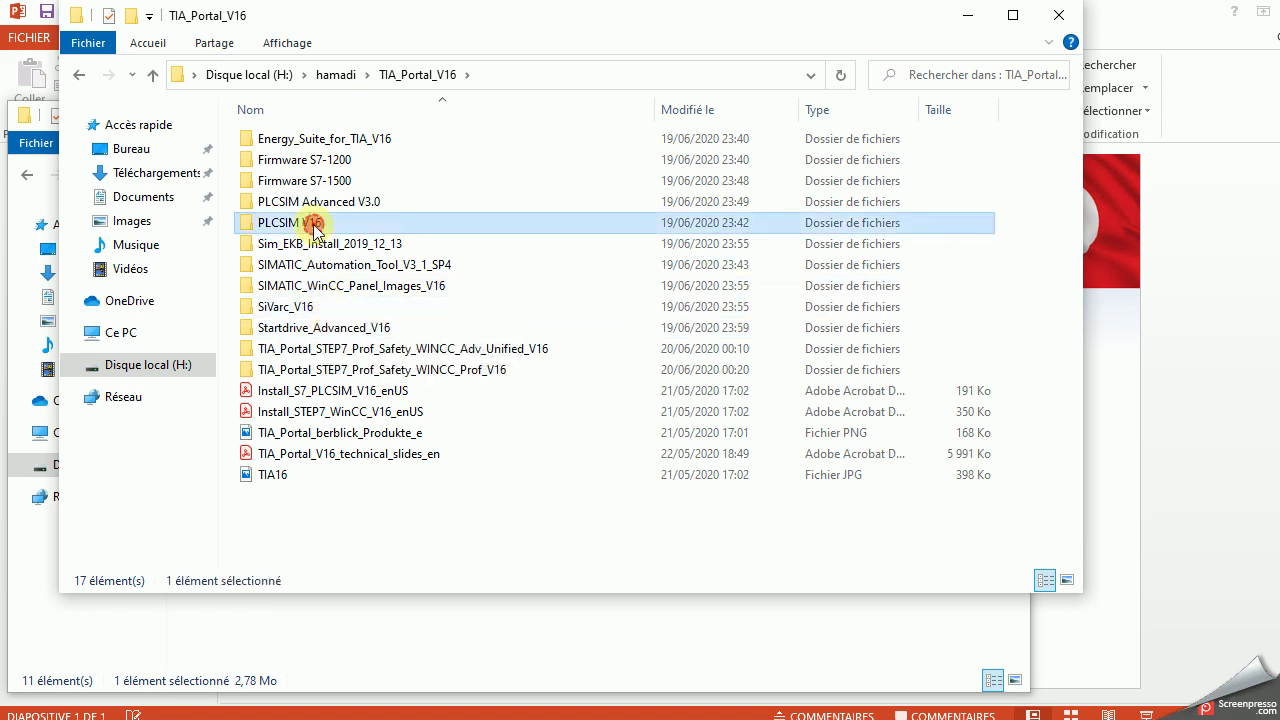
pyautogui.doubleClick(313, 224)
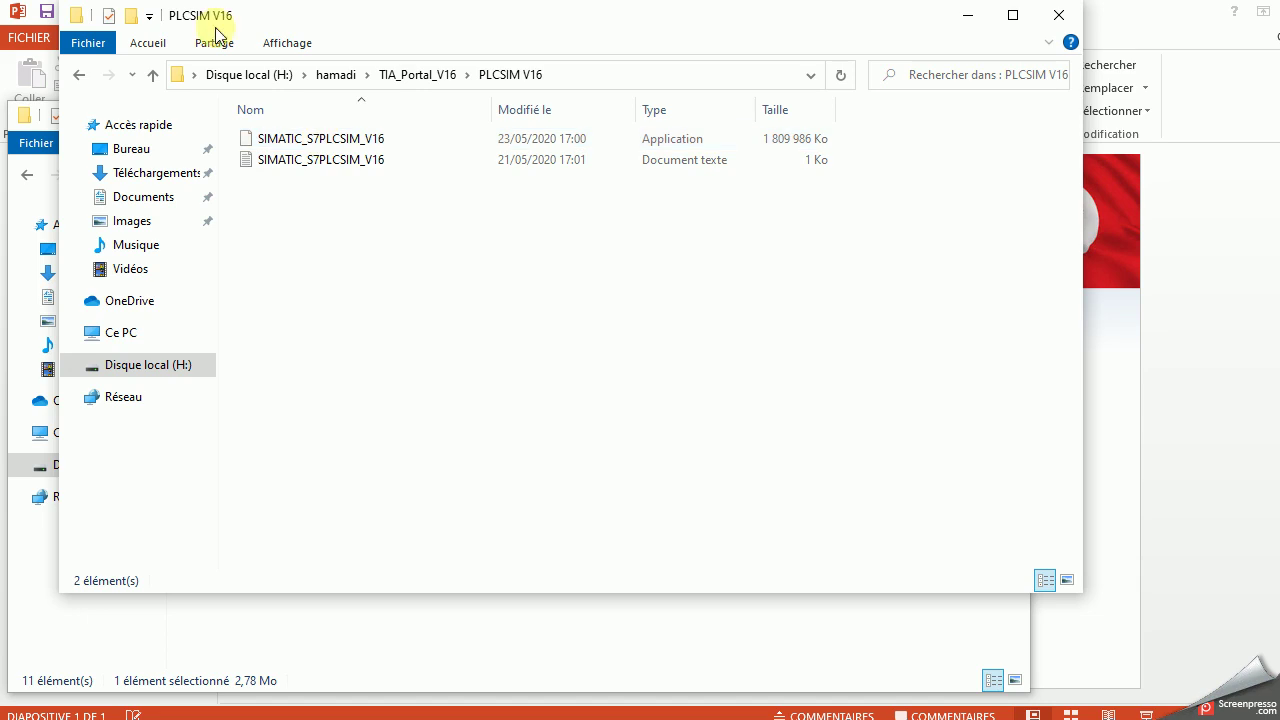
pyautogui.click(78, 73)
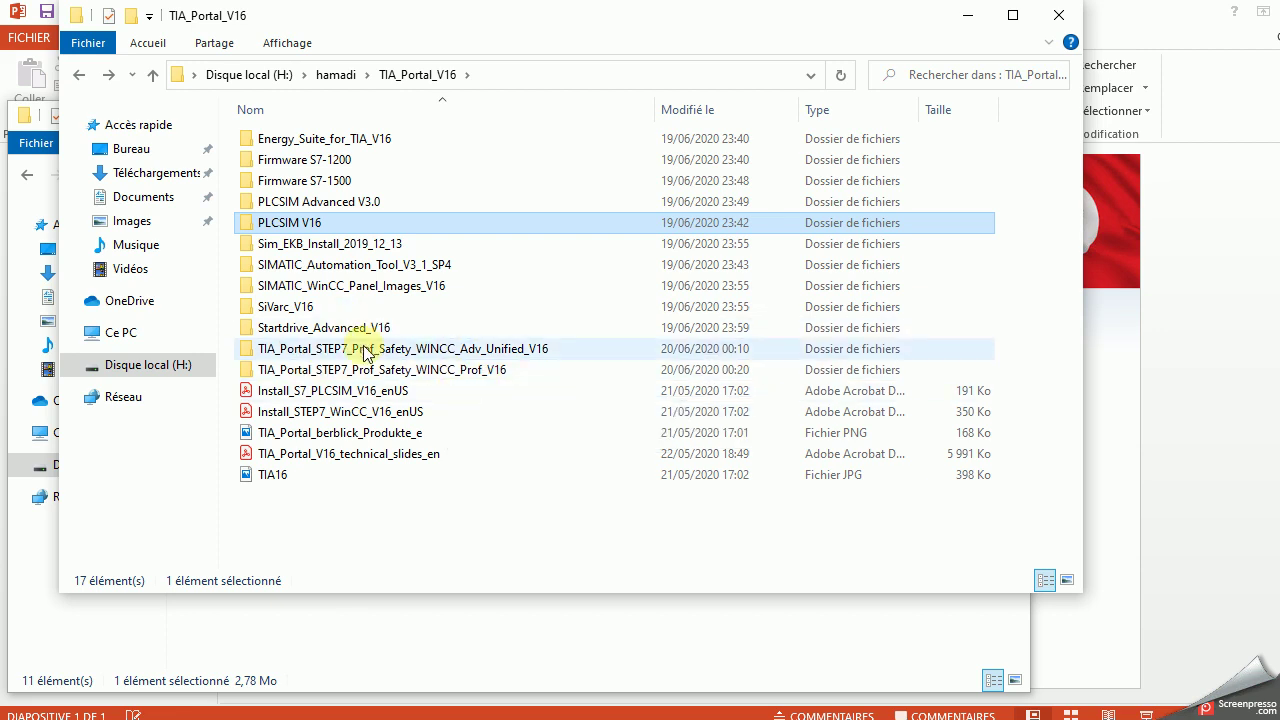
# Open the Sim_EKB_Install_2019_12_13 folder and try to run its application, dismissing the SmartScreen dialog without running it
pyautogui.doubleClick(295, 248)
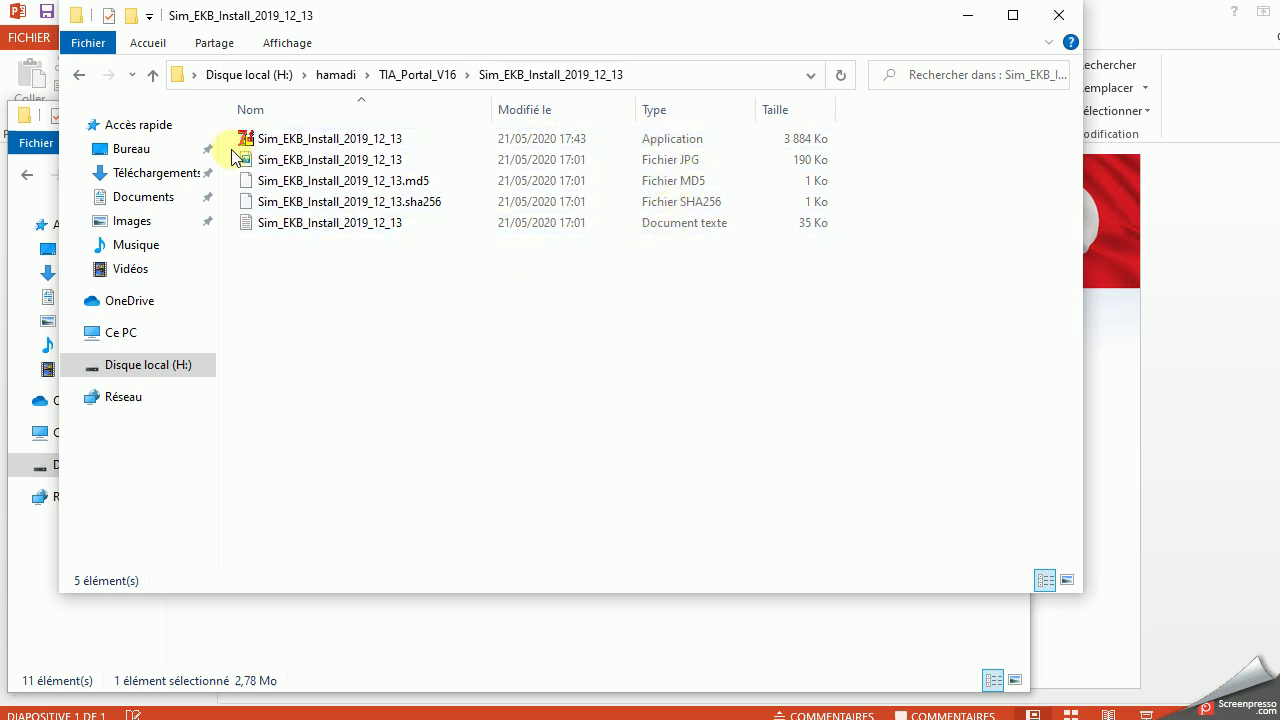
pyautogui.doubleClick(268, 138)
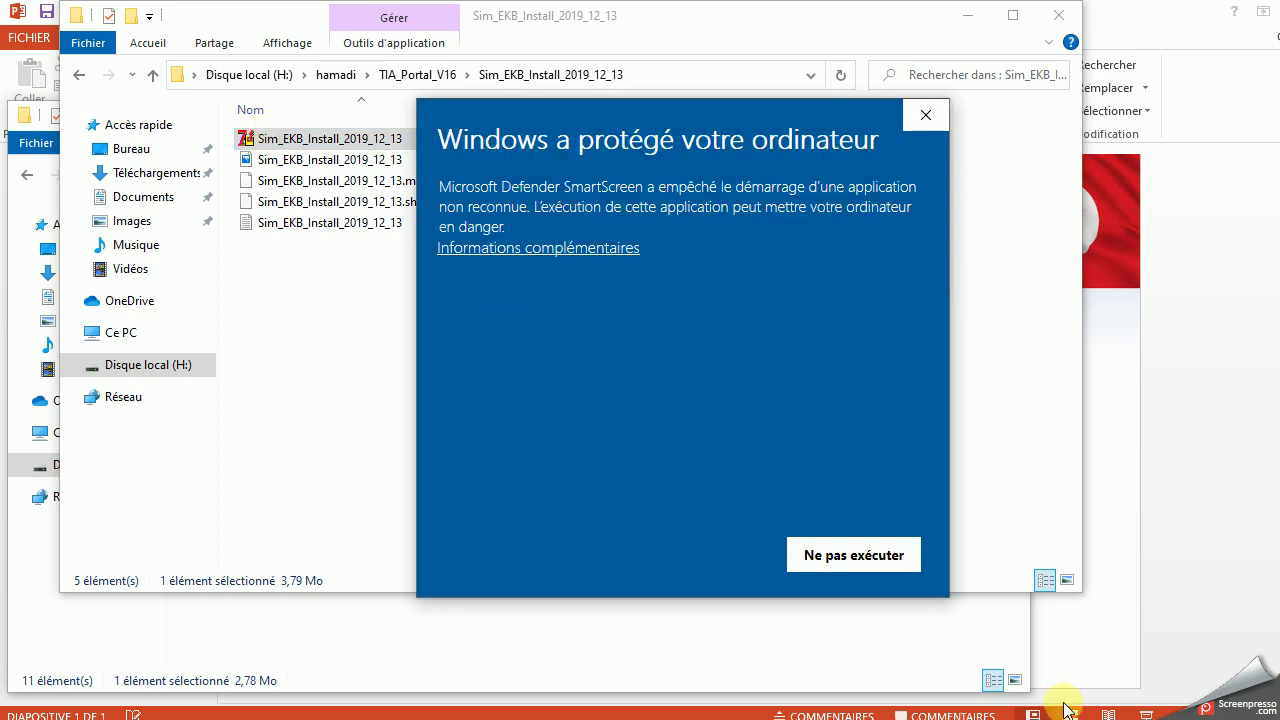
pyautogui.click(858, 545)
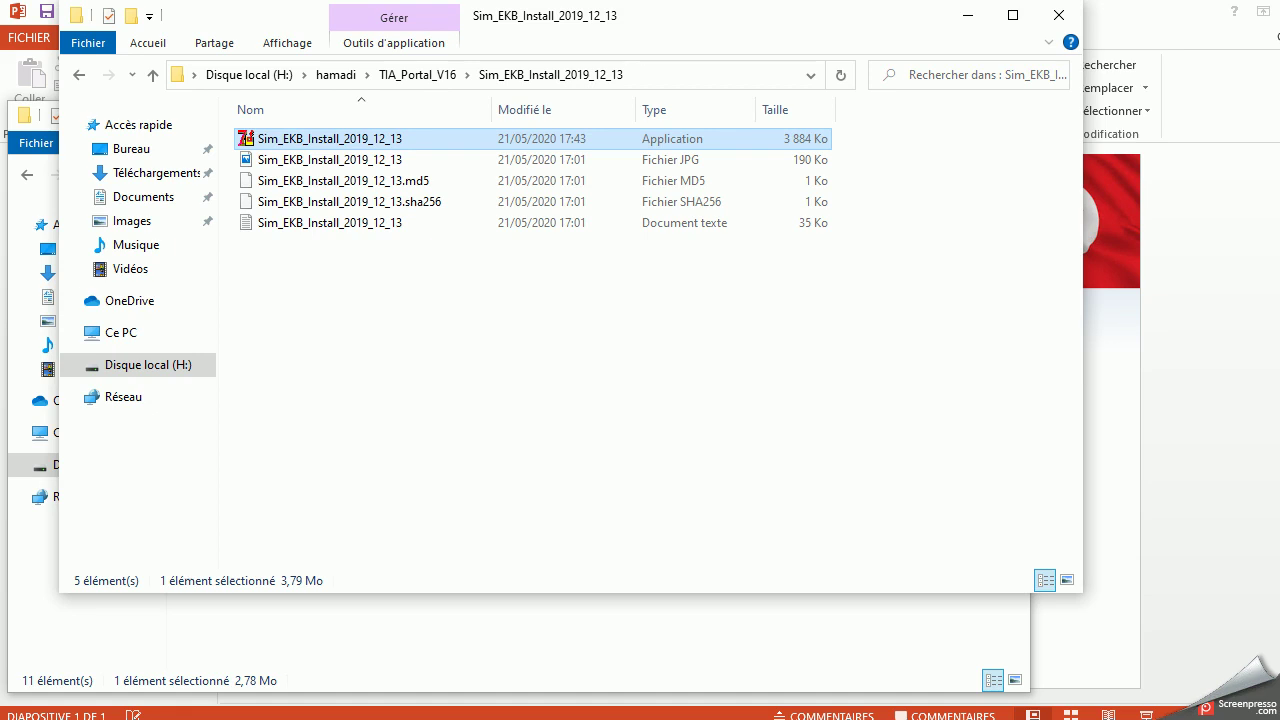
# Switch to Windows Security and open its virus and threat protection page
pyautogui.click(1155, 710)
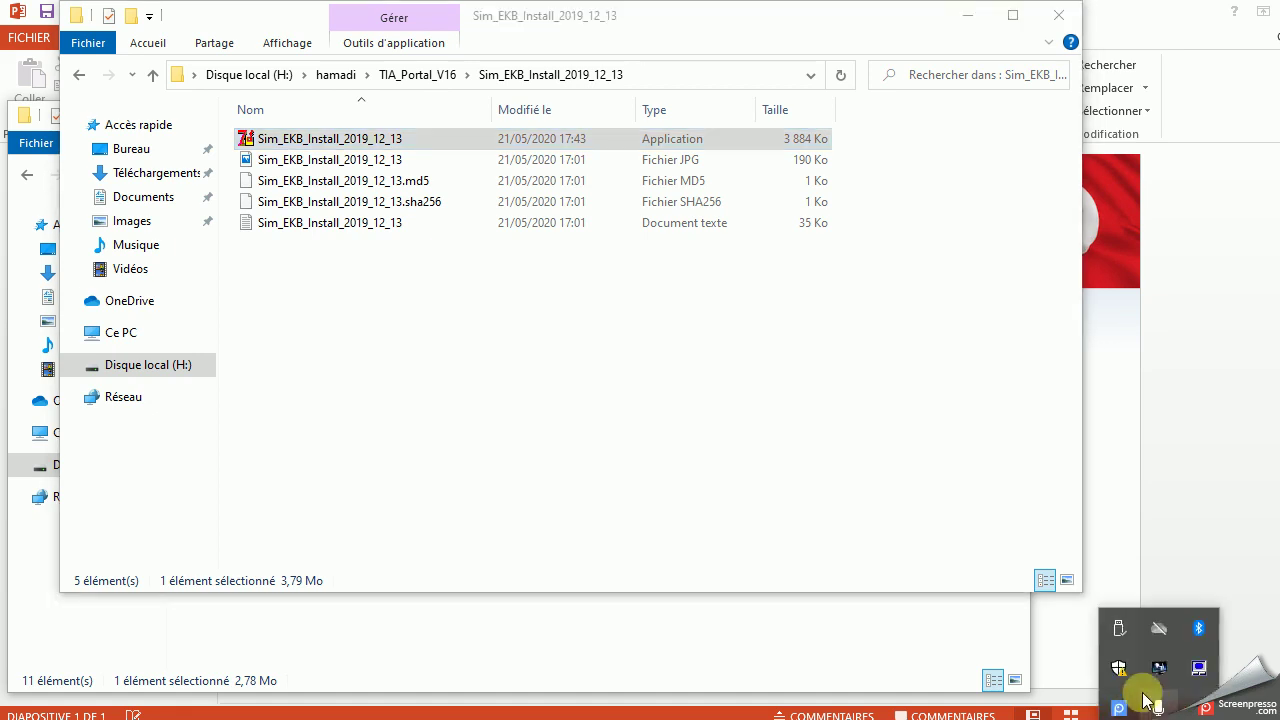
pyautogui.click(1119, 668)
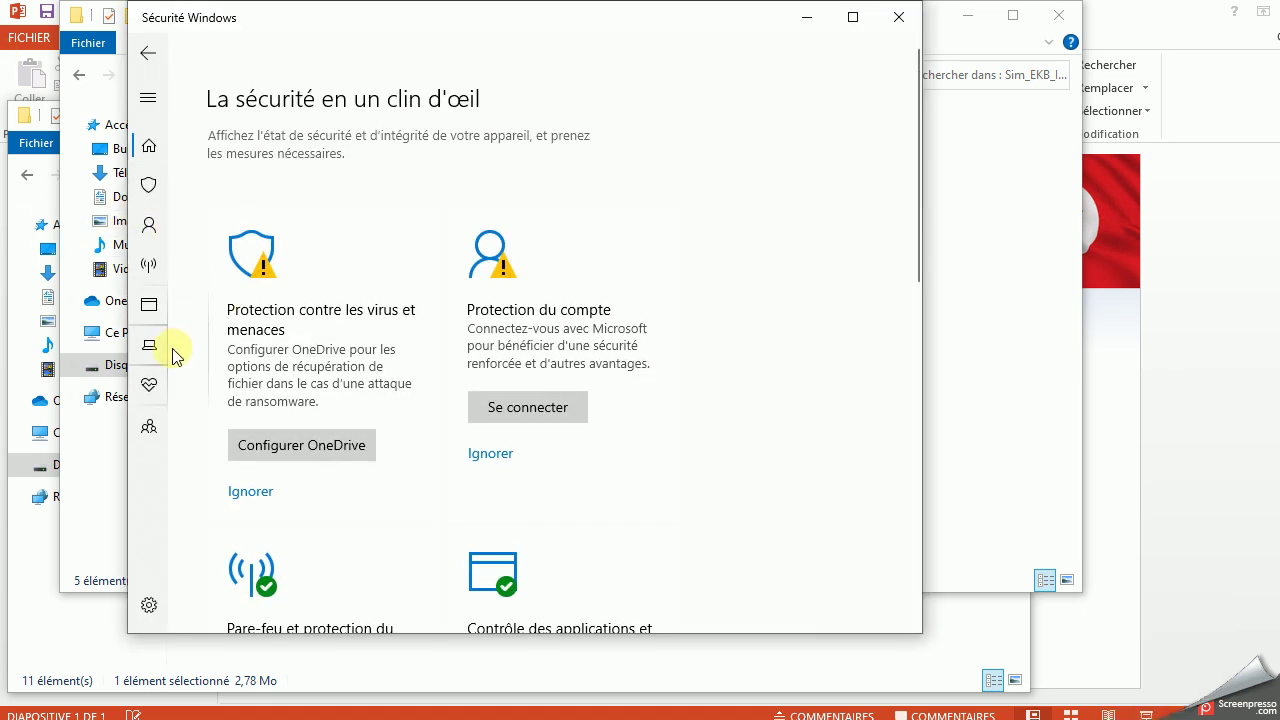
pyautogui.click(143, 96)
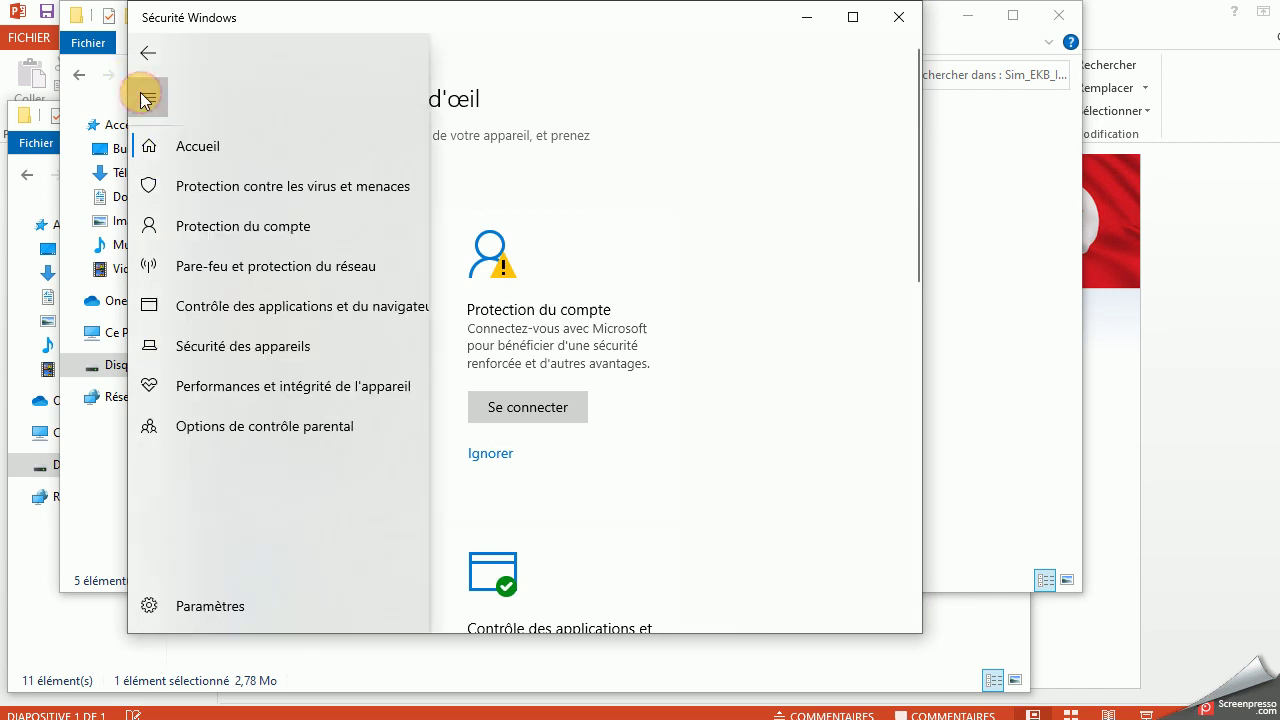
pyautogui.click(243, 195)
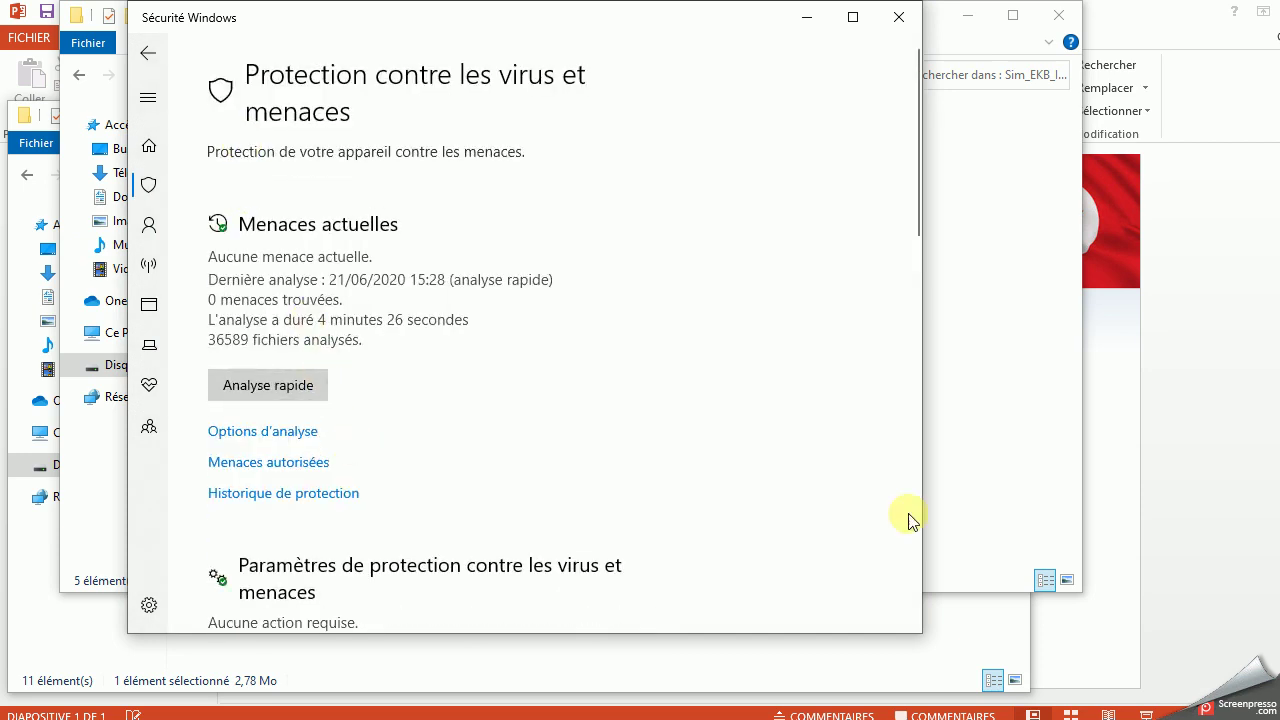
pyautogui.moveTo(913, 212); pyautogui.dragTo(937, 240)
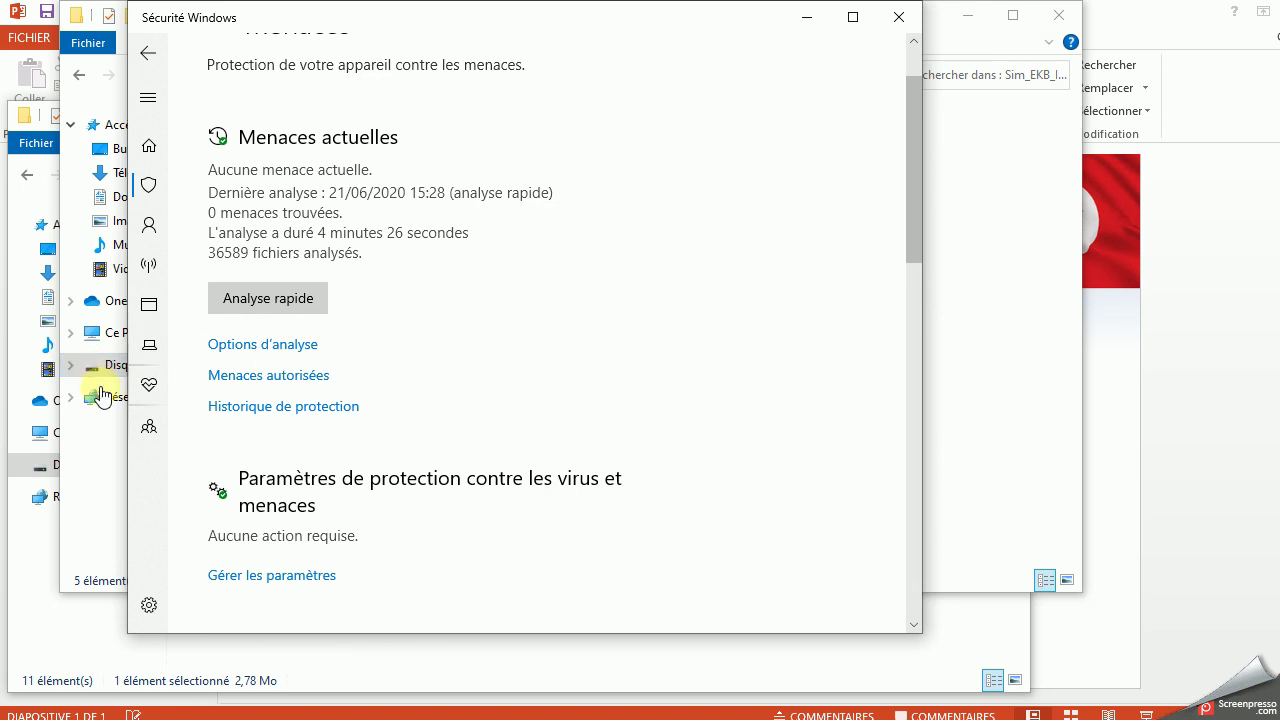
pyautogui.click(148, 147)
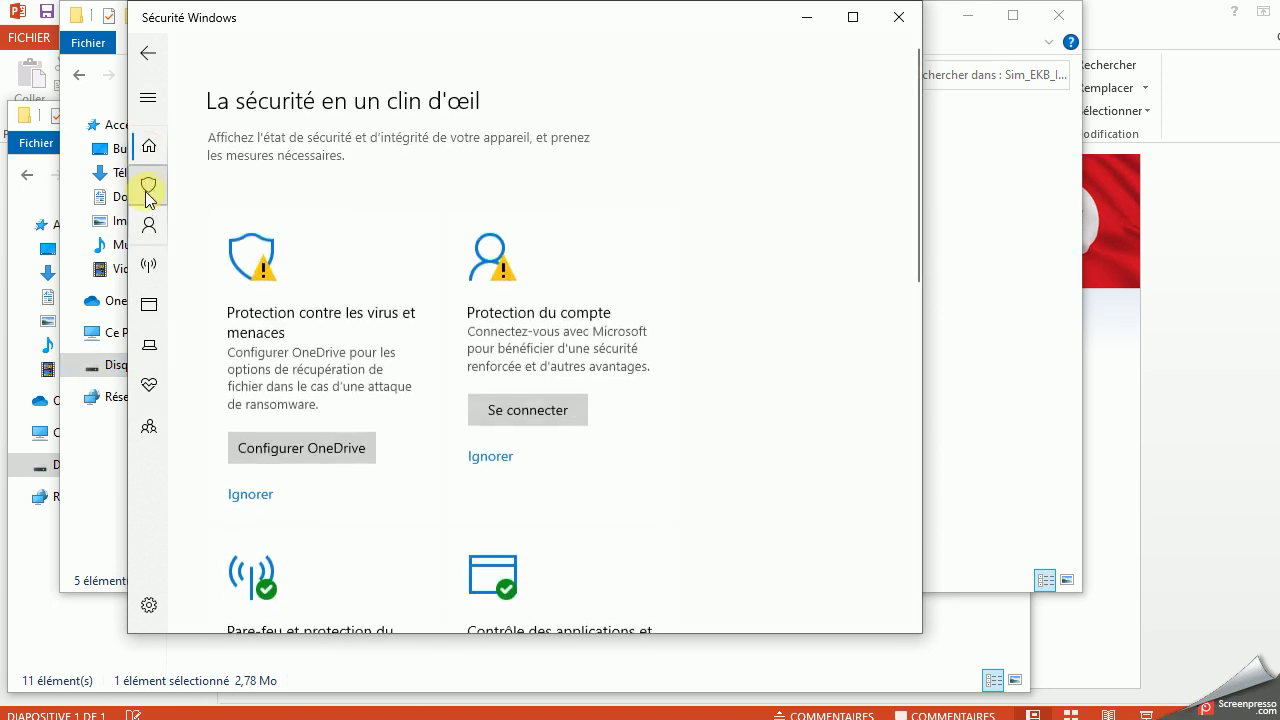
pyautogui.click(147, 197)
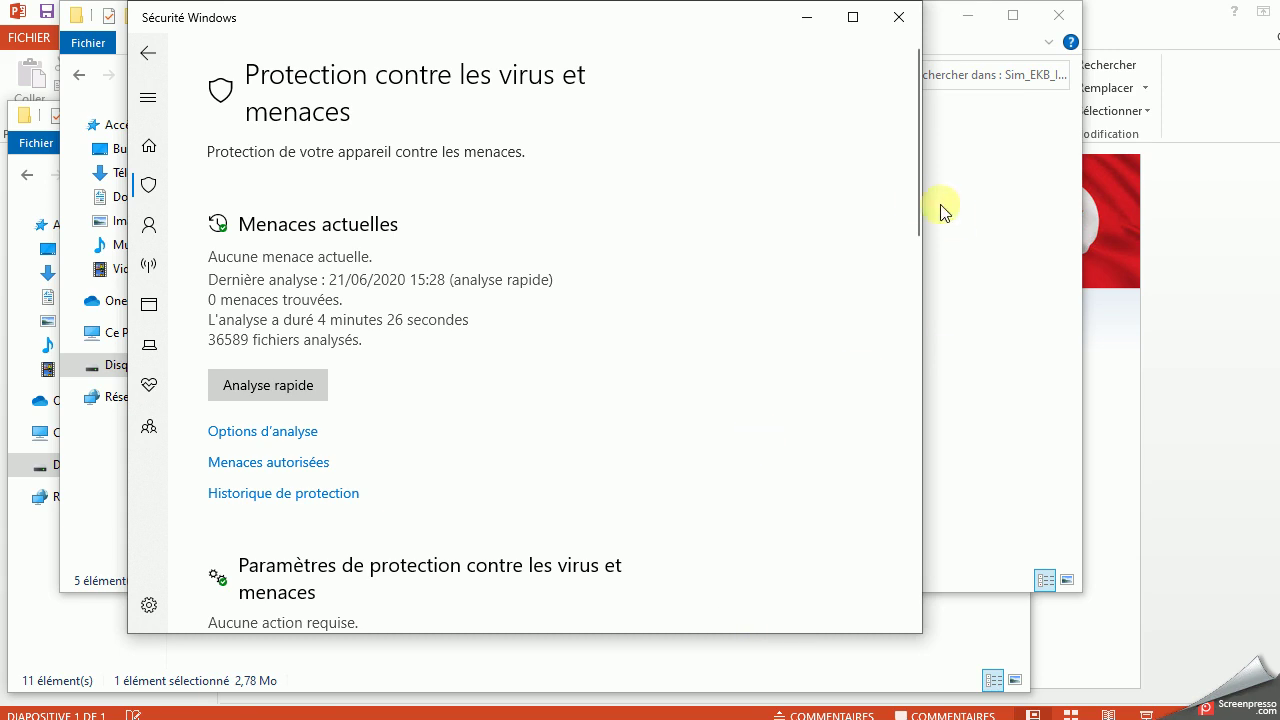
# Turn off real-time protection in the virus and threat protection settings
pyautogui.moveTo(919, 205); pyautogui.dragTo(914, 322)
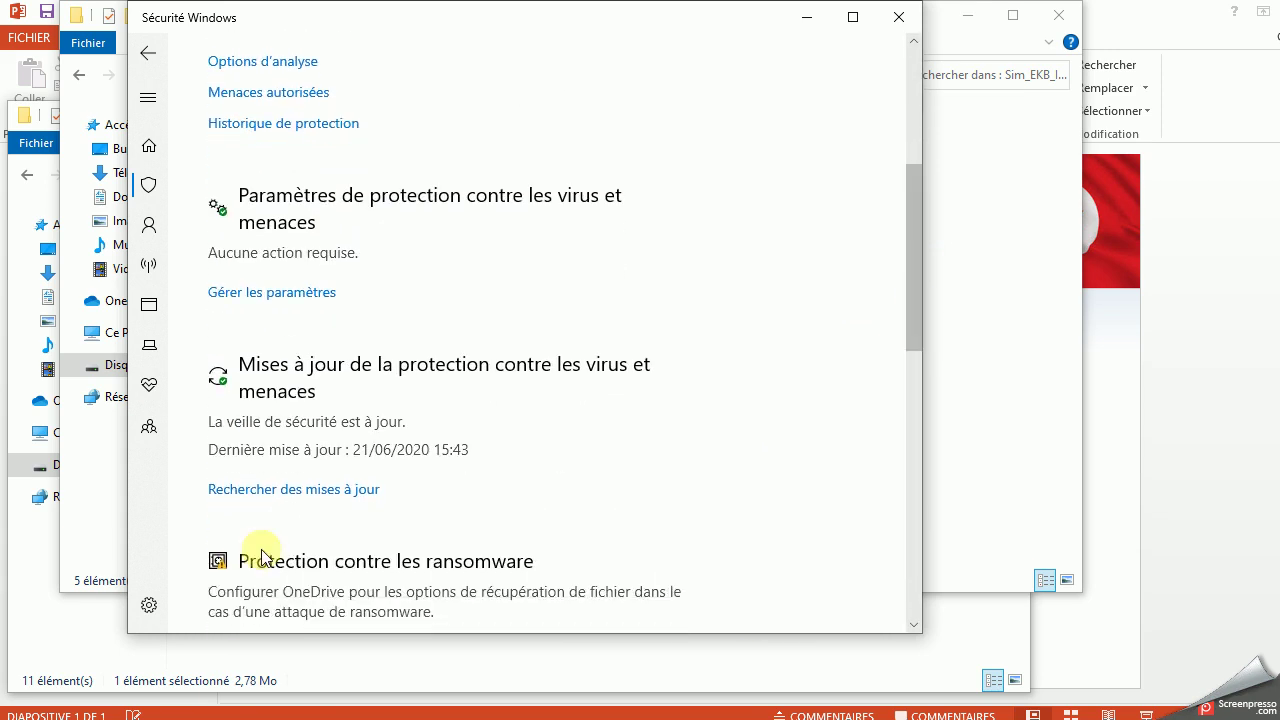
pyautogui.click(276, 293)
pyautogui.click(242, 364)
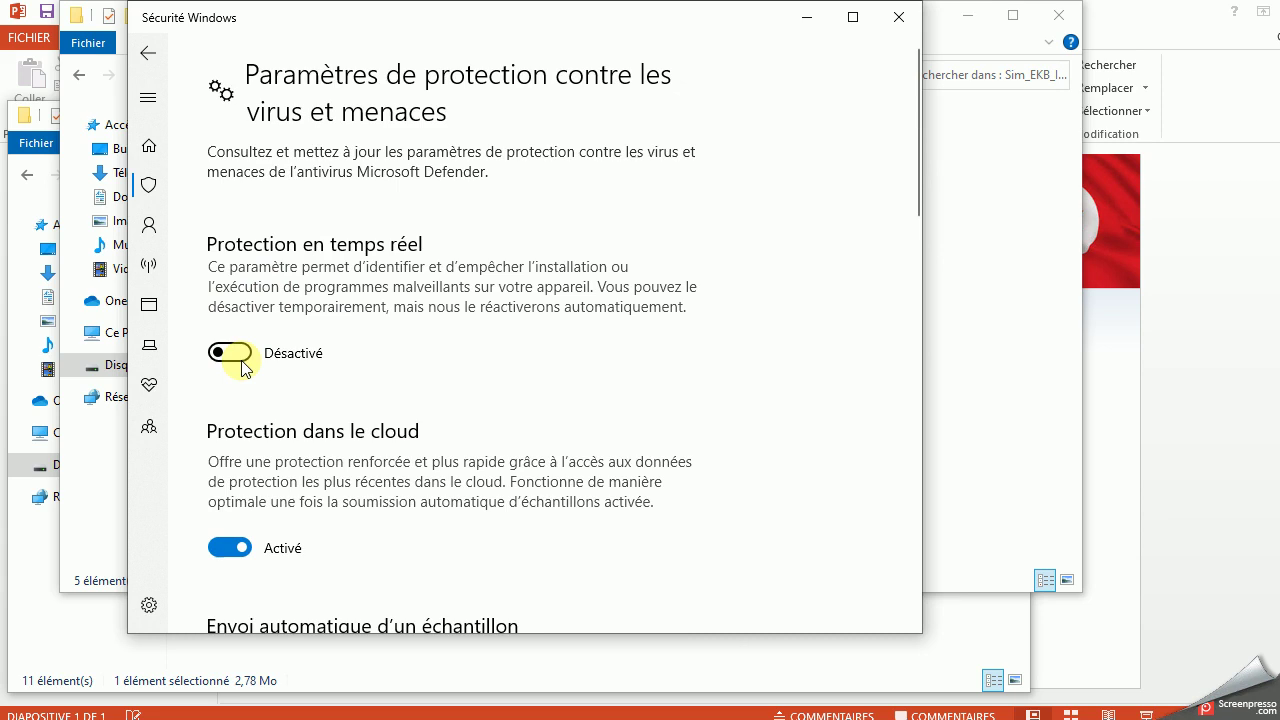
# Return to File Explorer and try twice to start the Sim_EKB_Install_2019_12_13 application, dismissing SmartScreen each time
pyautogui.click(1038, 306)
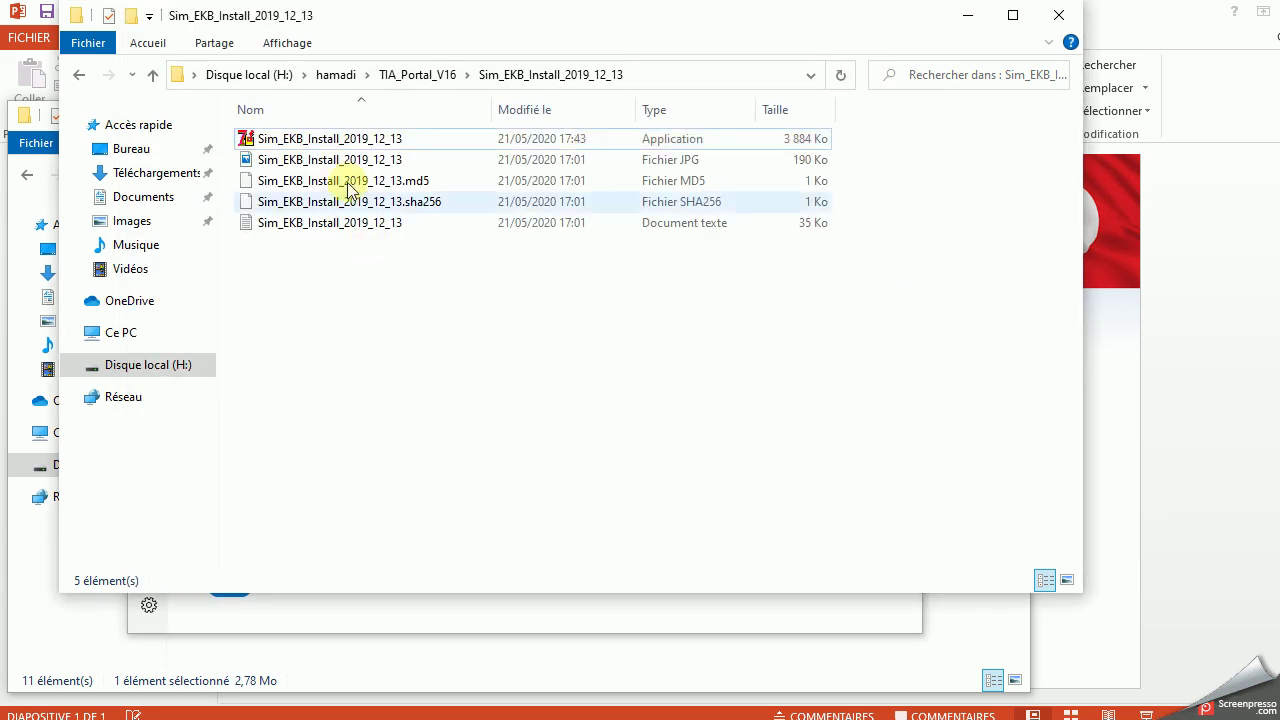
pyautogui.doubleClick(318, 138)
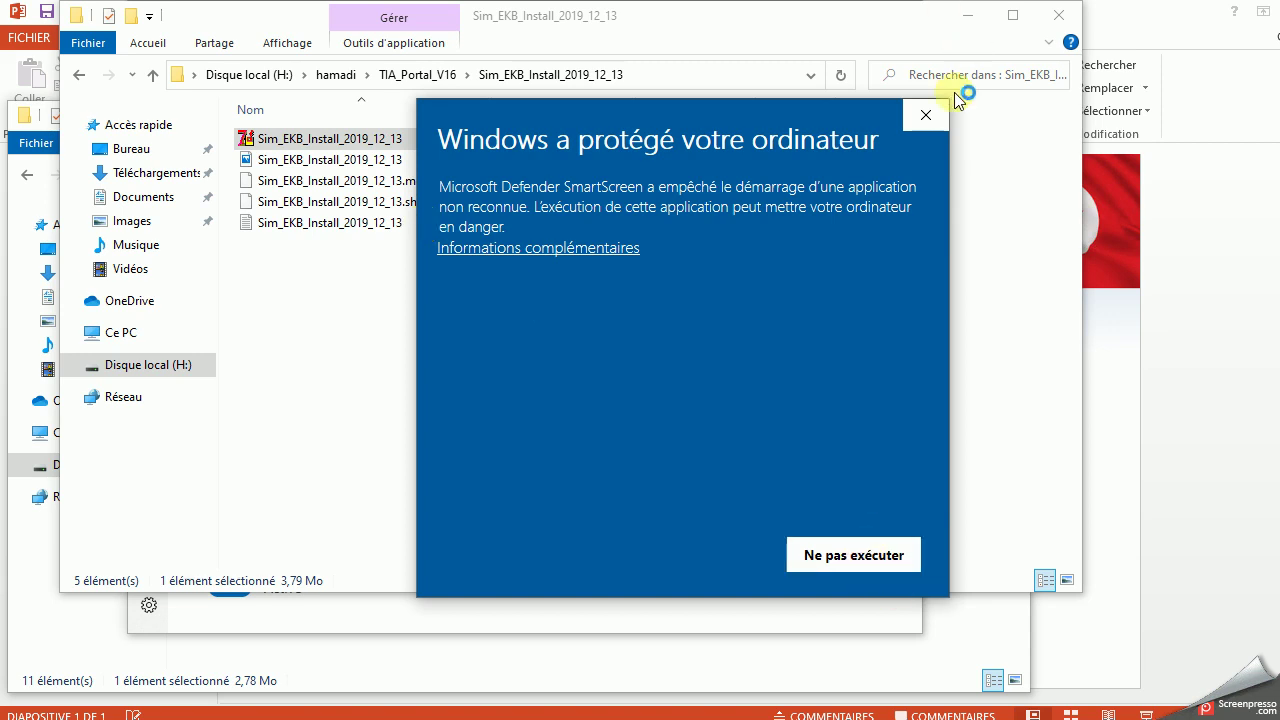
pyautogui.click(920, 114)
pyautogui.click(333, 310)
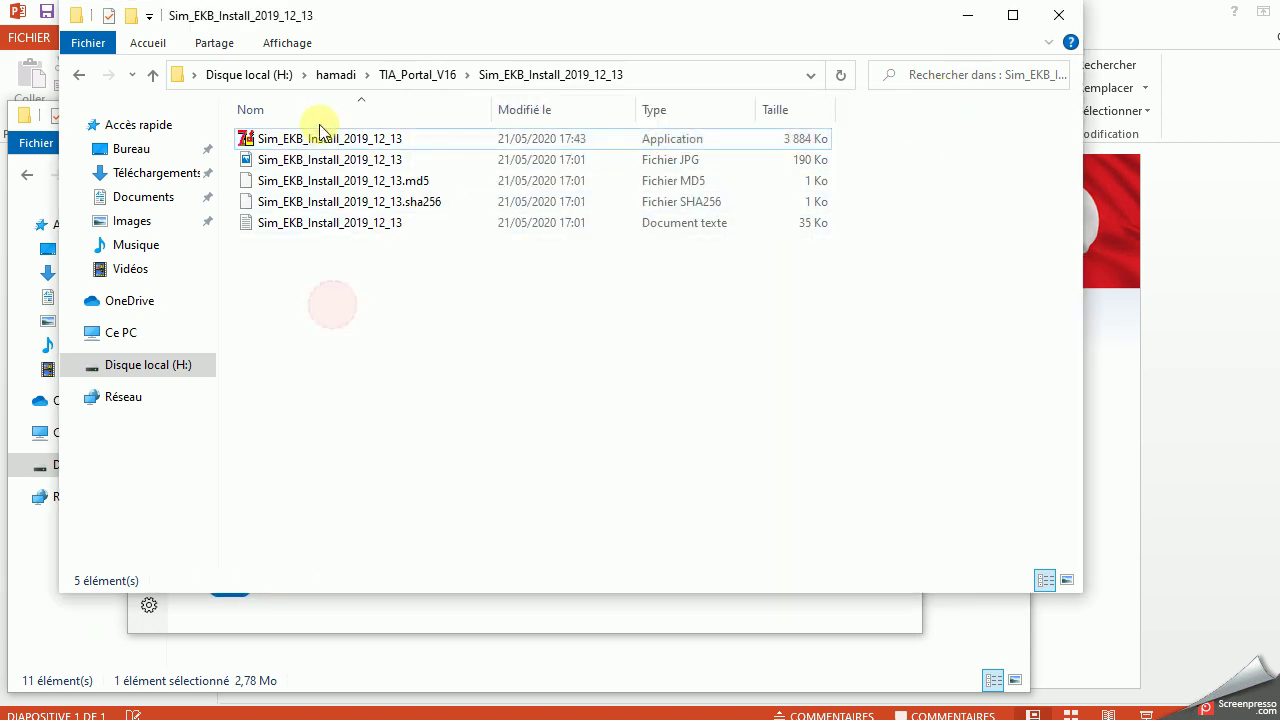
pyautogui.click(320, 140)
pyautogui.rightClick(318, 140)
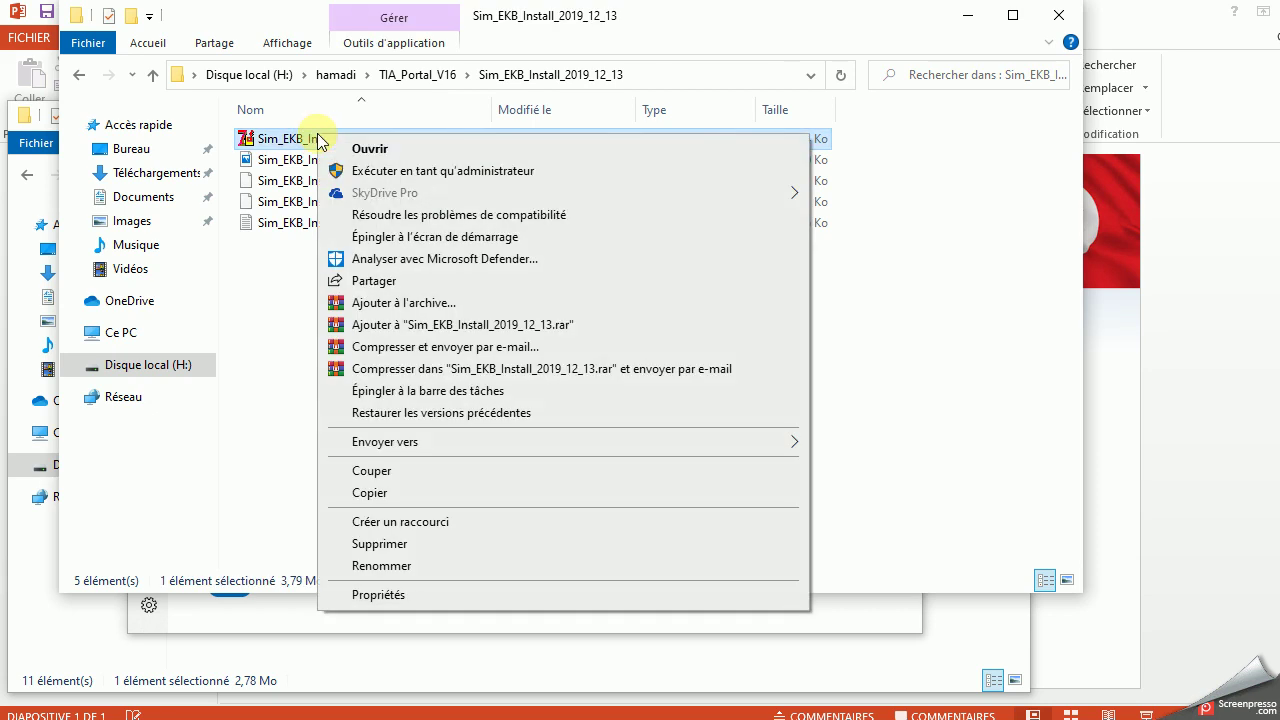
pyautogui.click(265, 92)
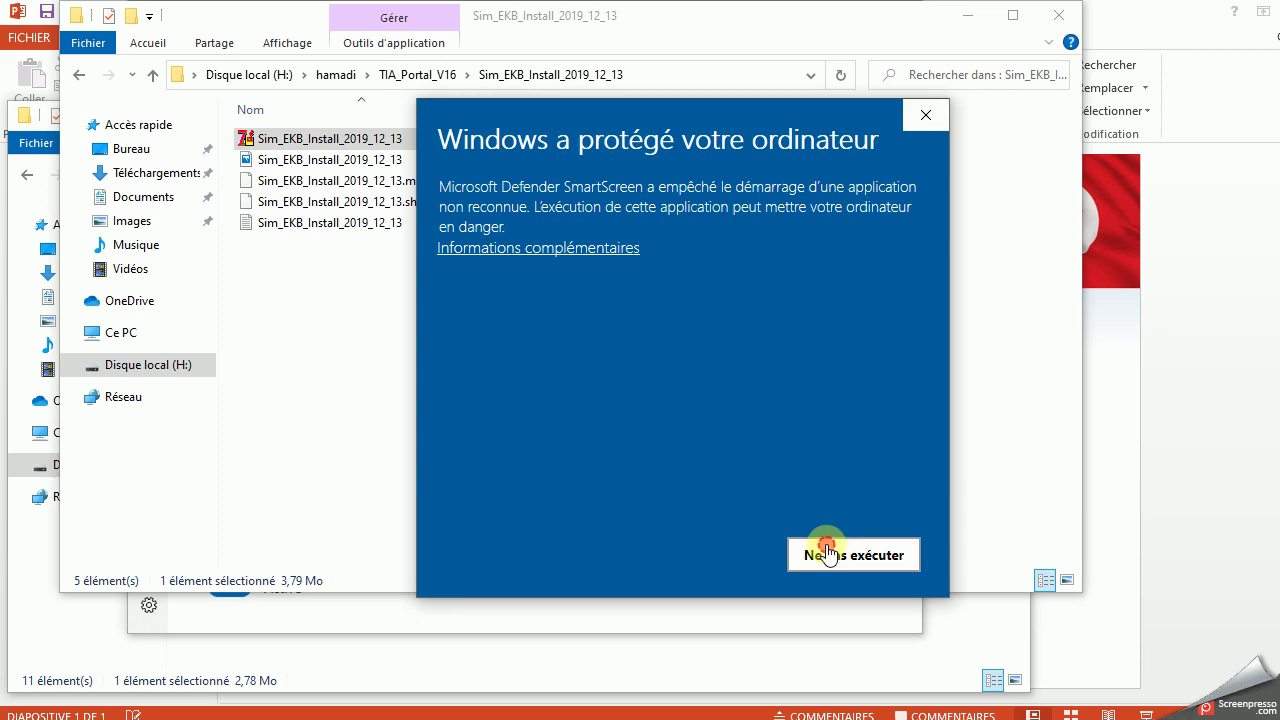
pyautogui.click(826, 553)
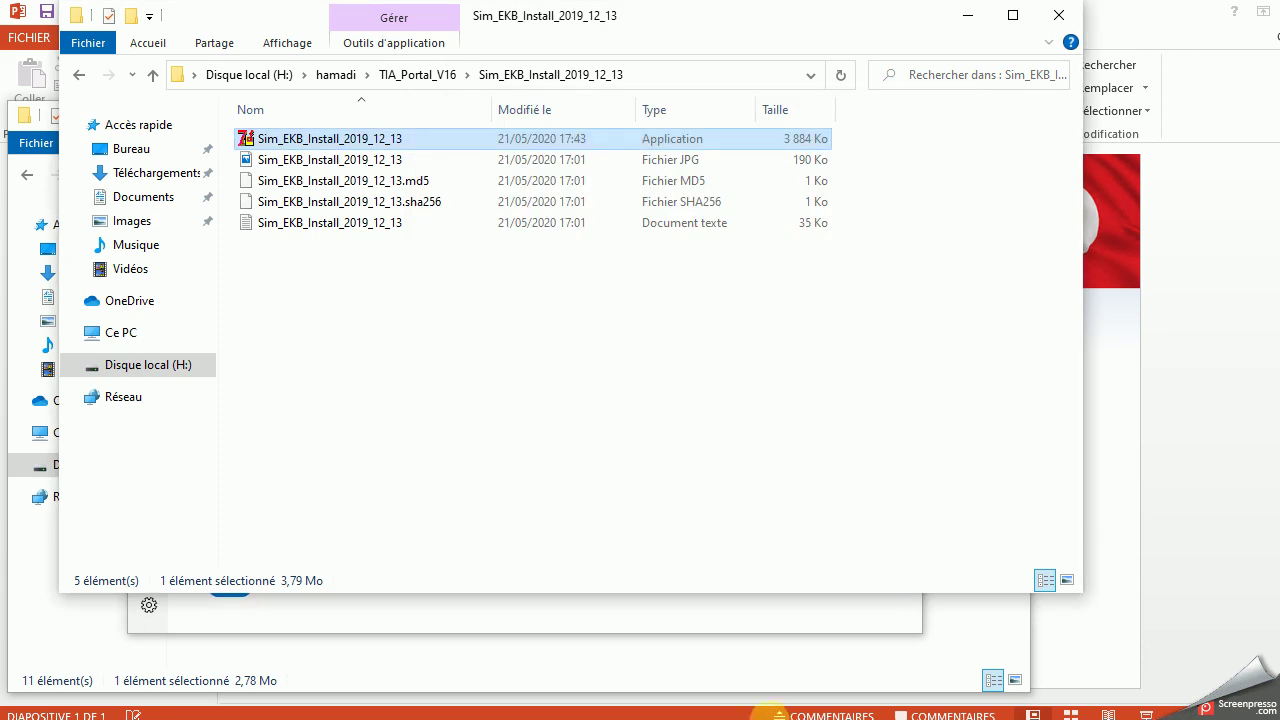
# Close Windows Security and try again to launch the Sim_EKB_Install_2019_12_13 application, closing the SmartScreen dialog
pyautogui.hotkey('alt', 'Tab')
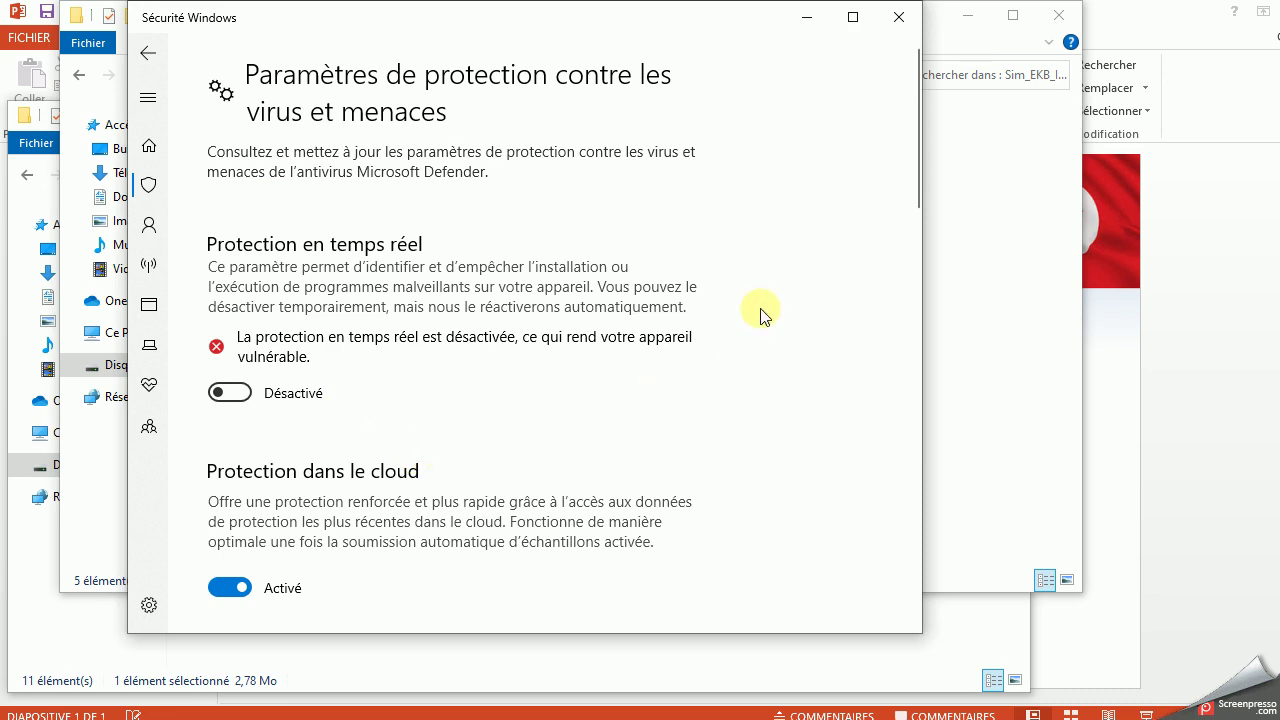
pyautogui.click(895, 22)
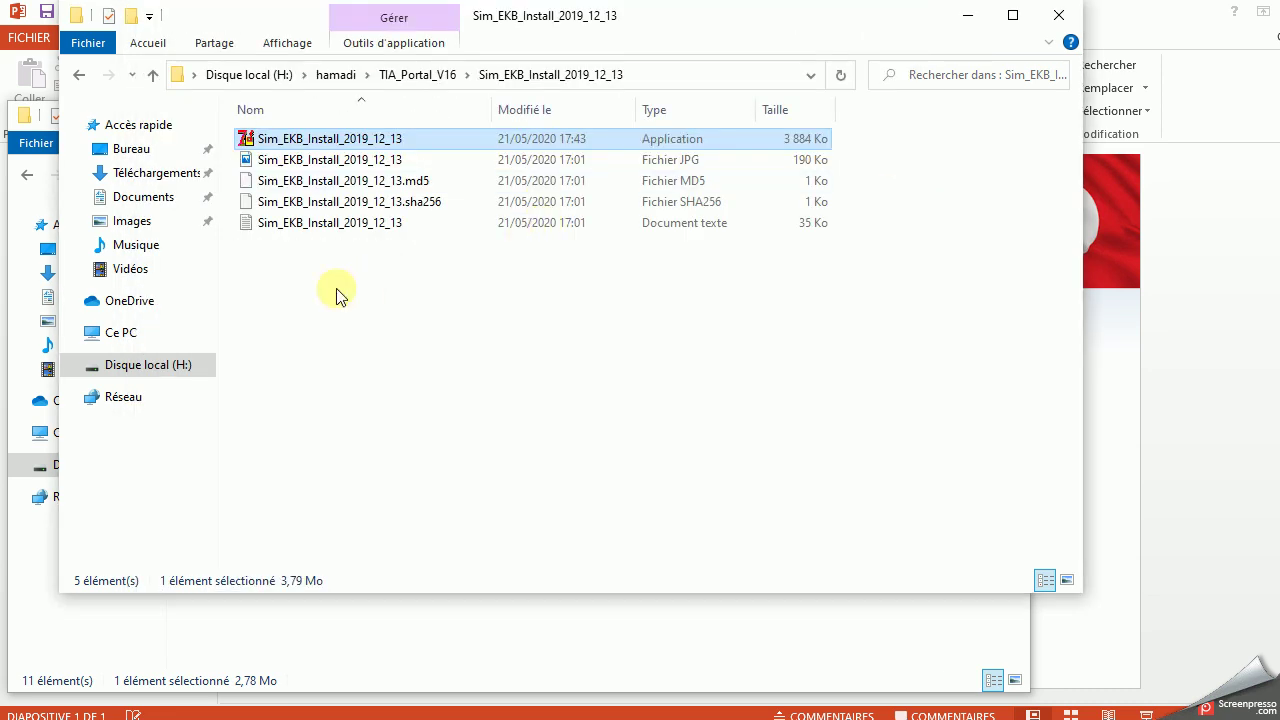
pyautogui.click(274, 145)
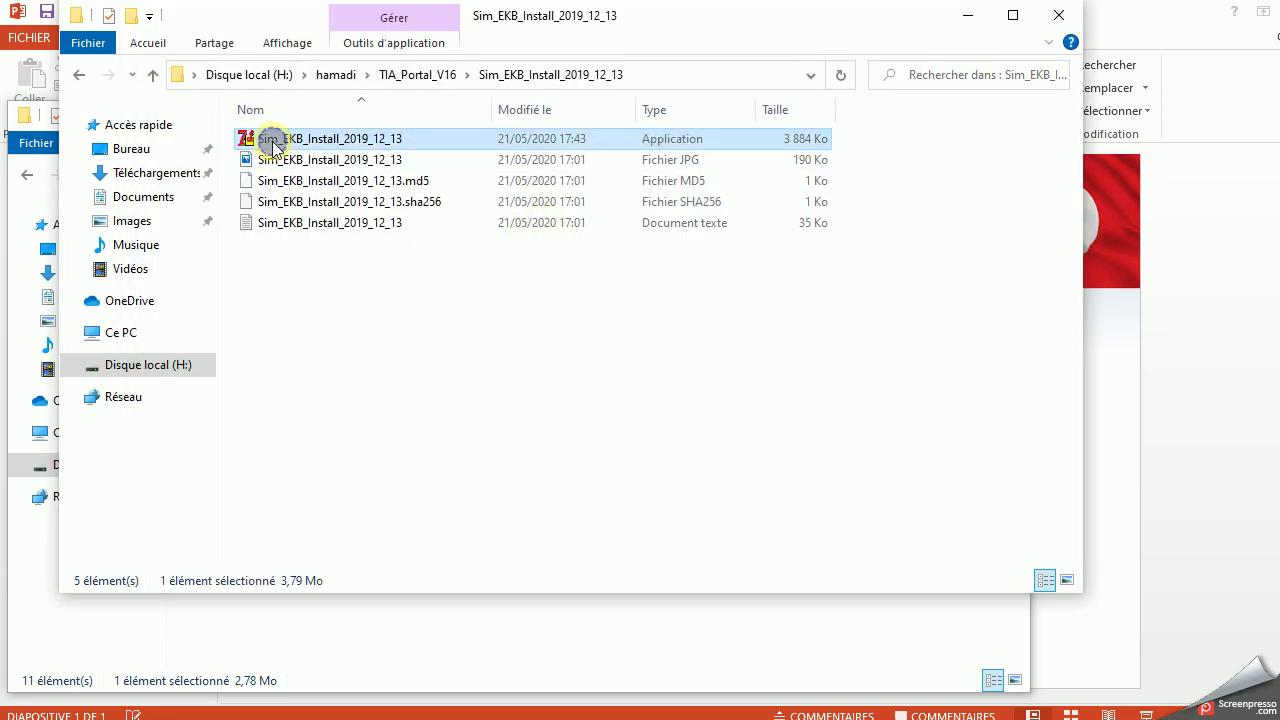
pyautogui.rightClick(275, 146)
pyautogui.click(328, 187)
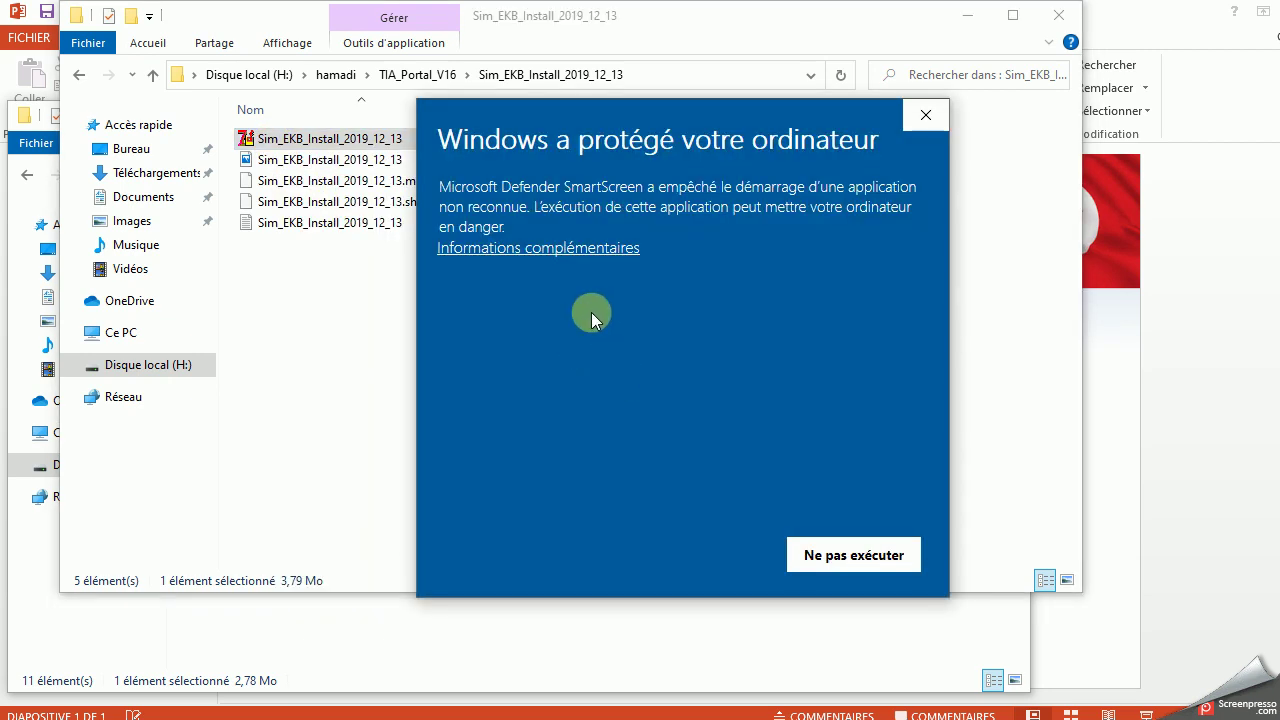
pyautogui.click(924, 116)
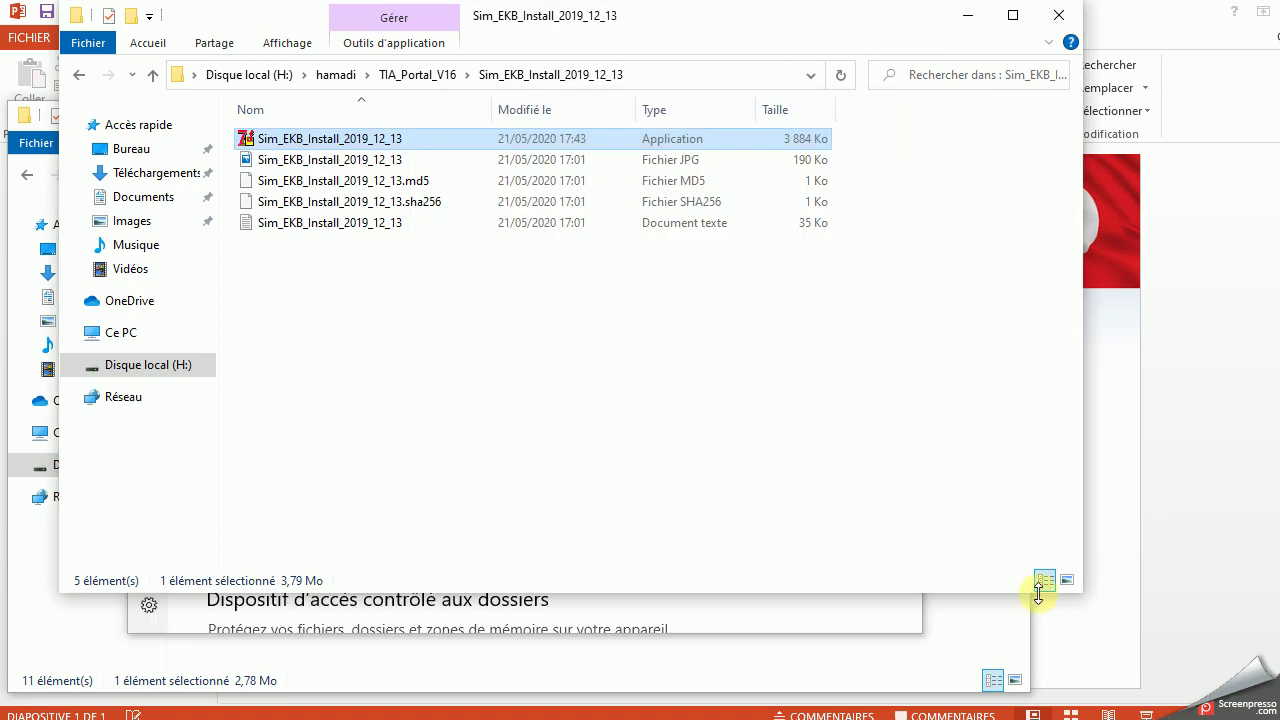
# Launch the Sim_EKB_Install_2019_12_13 application and choose to run it anyway from SmartScreen's additional information
pyautogui.doubleClick(310, 140)
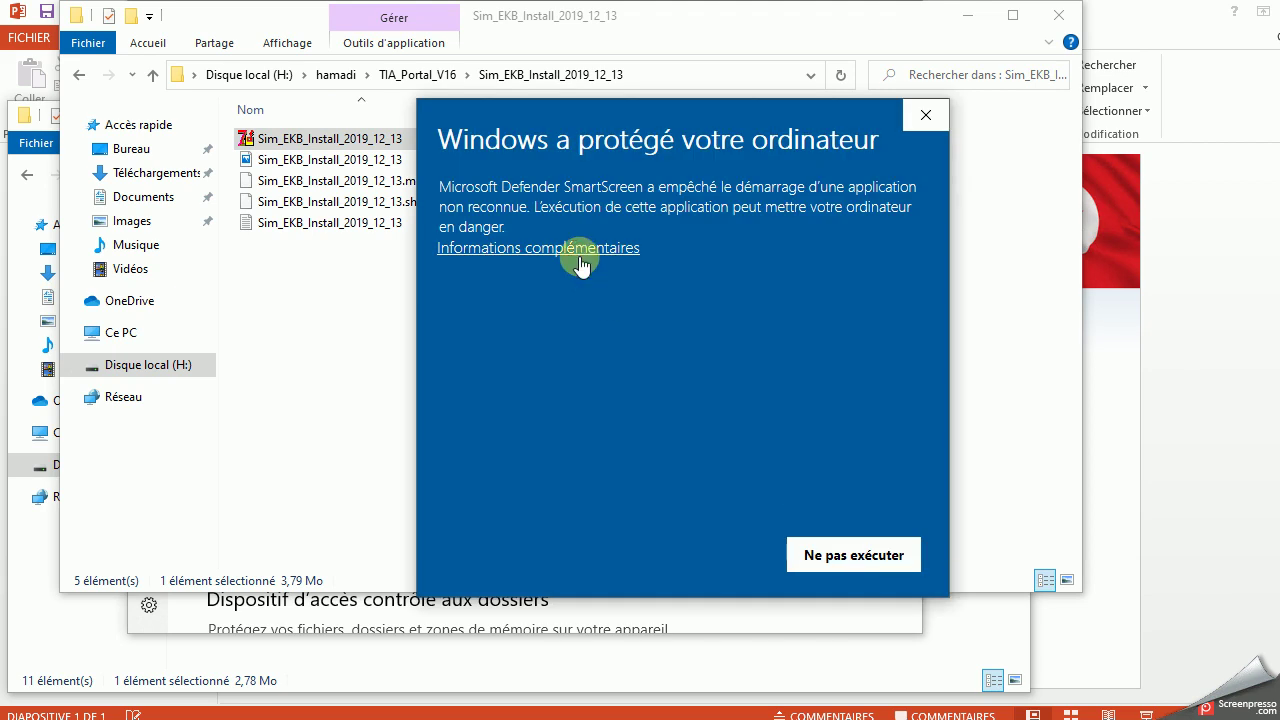
pyautogui.click(580, 249)
pyautogui.click(680, 560)
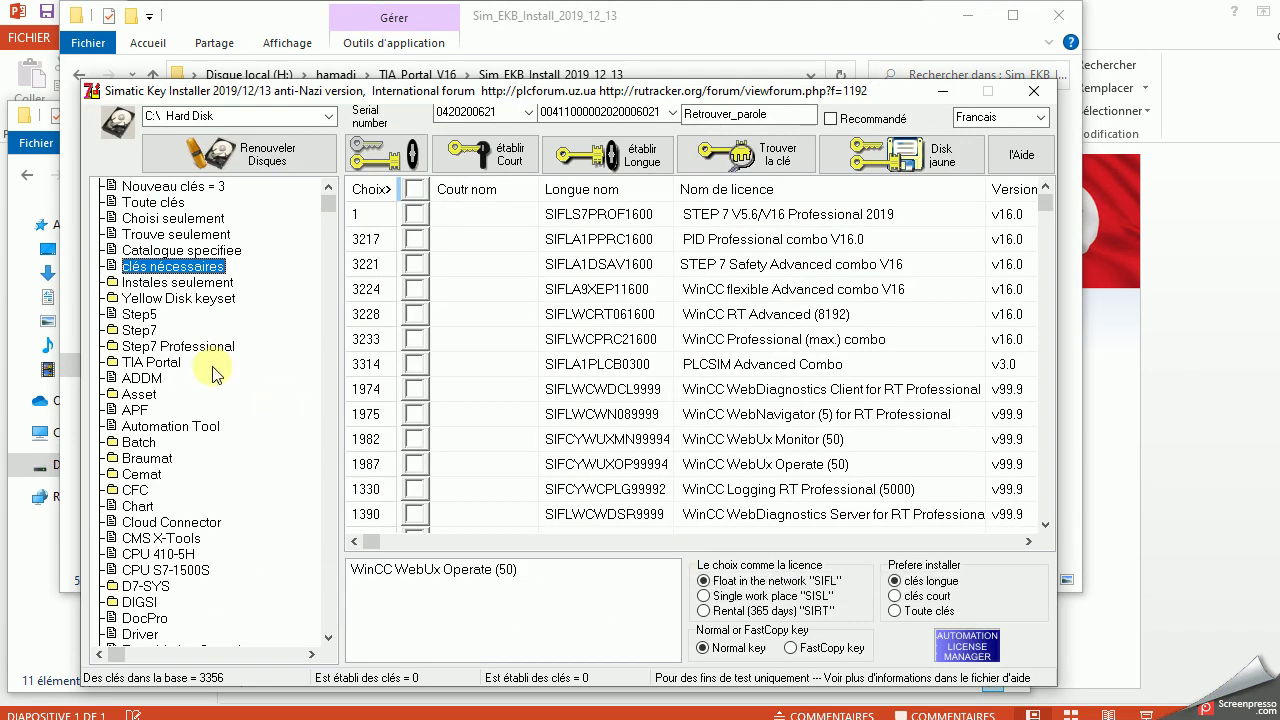
# List the TIA Portal v16 licence keys in Sim EKB Install and select all of them
pyautogui.click(163, 366)
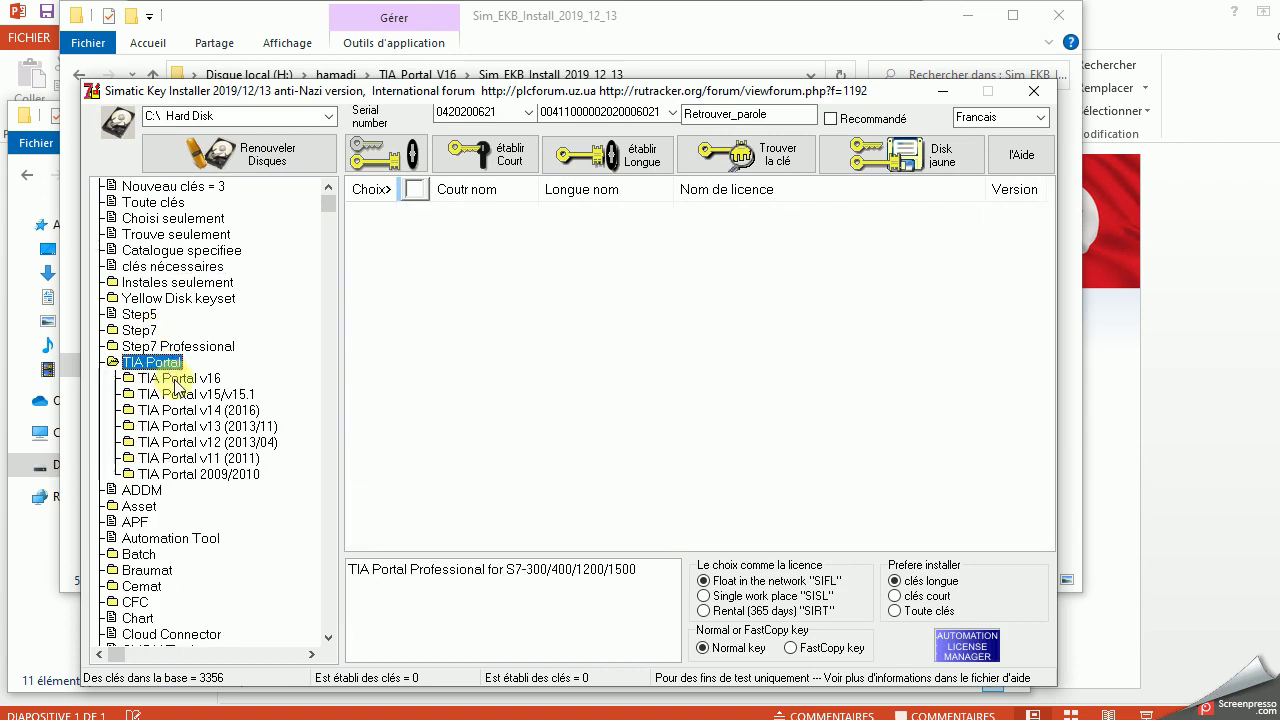
pyautogui.click(168, 378)
pyautogui.click(443, 216)
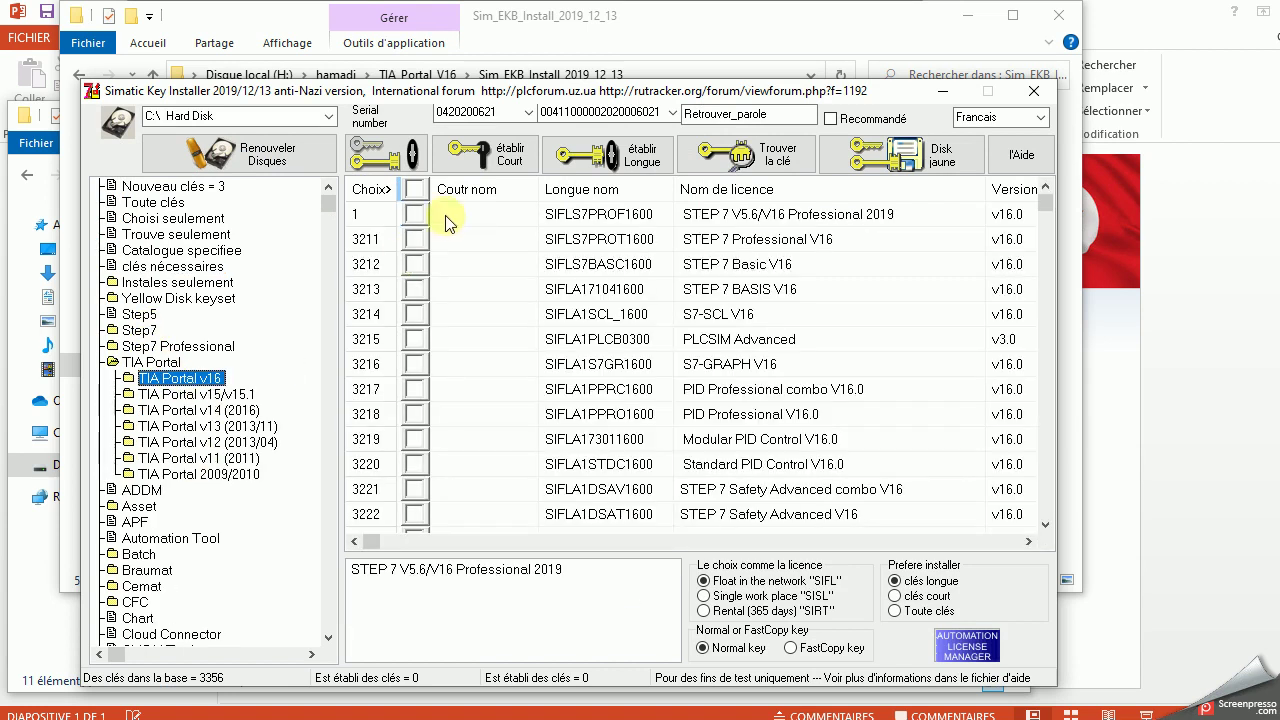
pyautogui.click(413, 189)
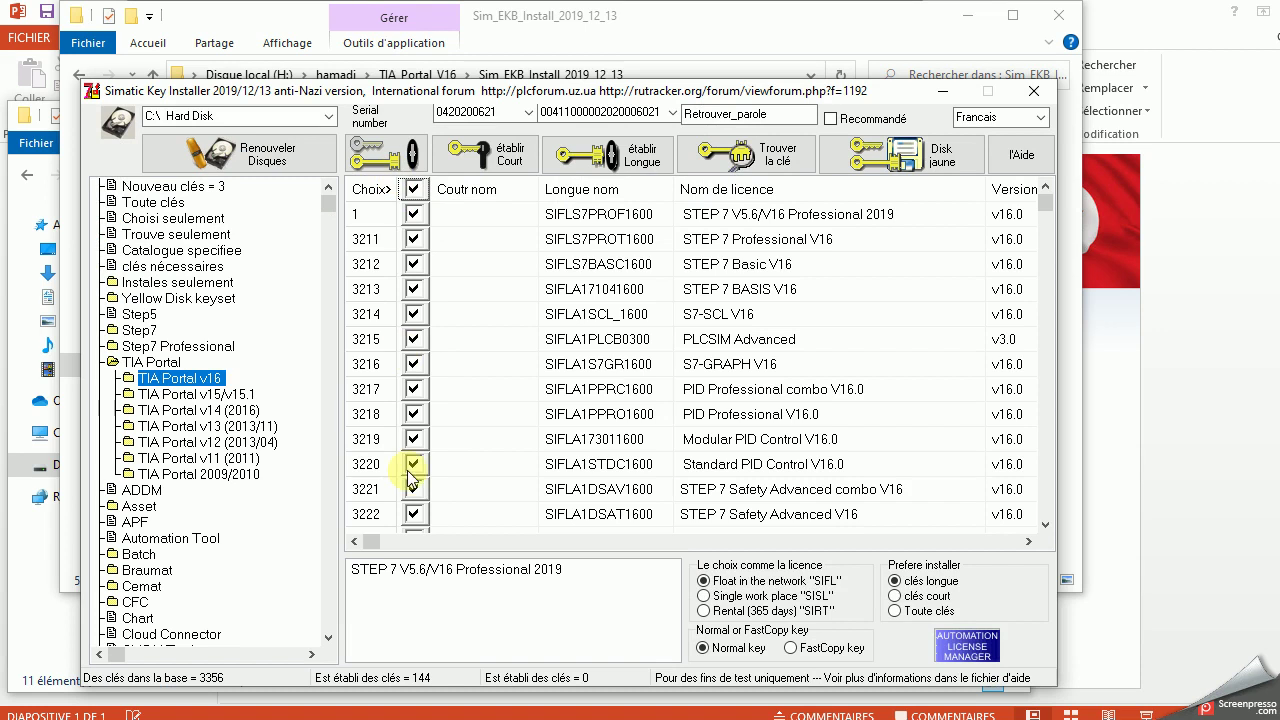
# Install the selected keys as long keys, overwriting all existing key files, and close the key installer
pyautogui.click(666, 172)
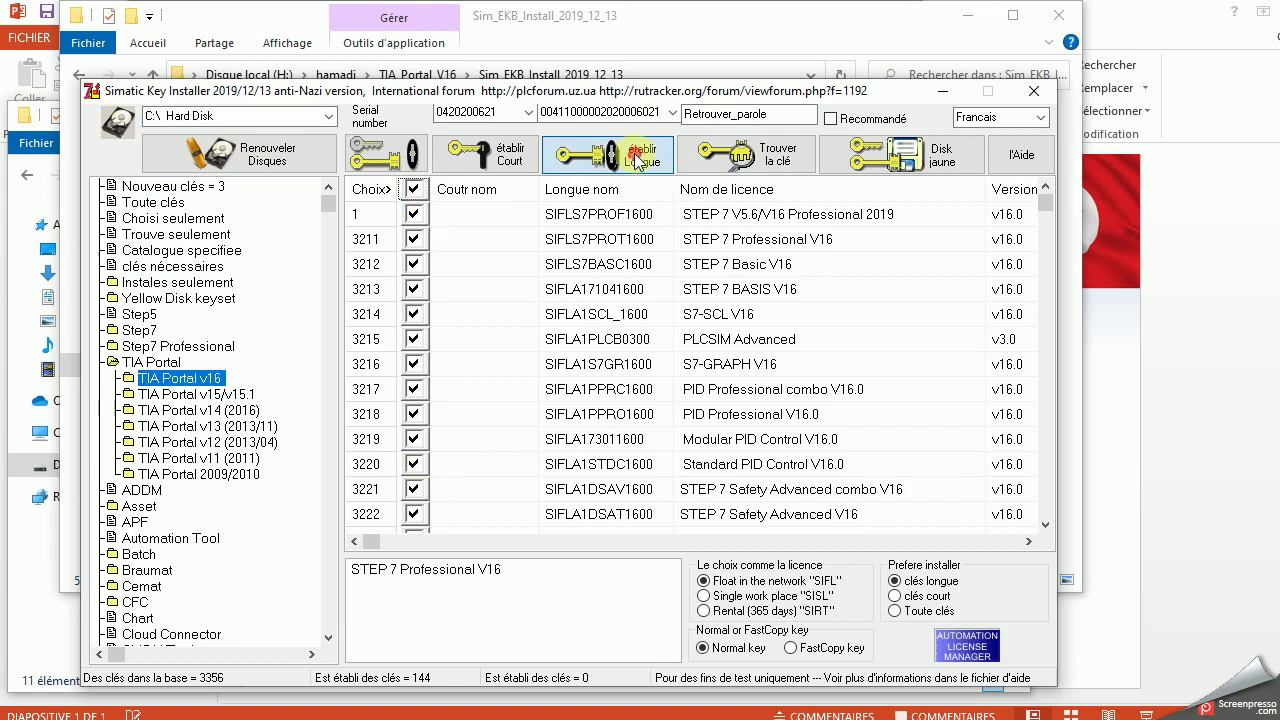
pyautogui.click(820, 410)
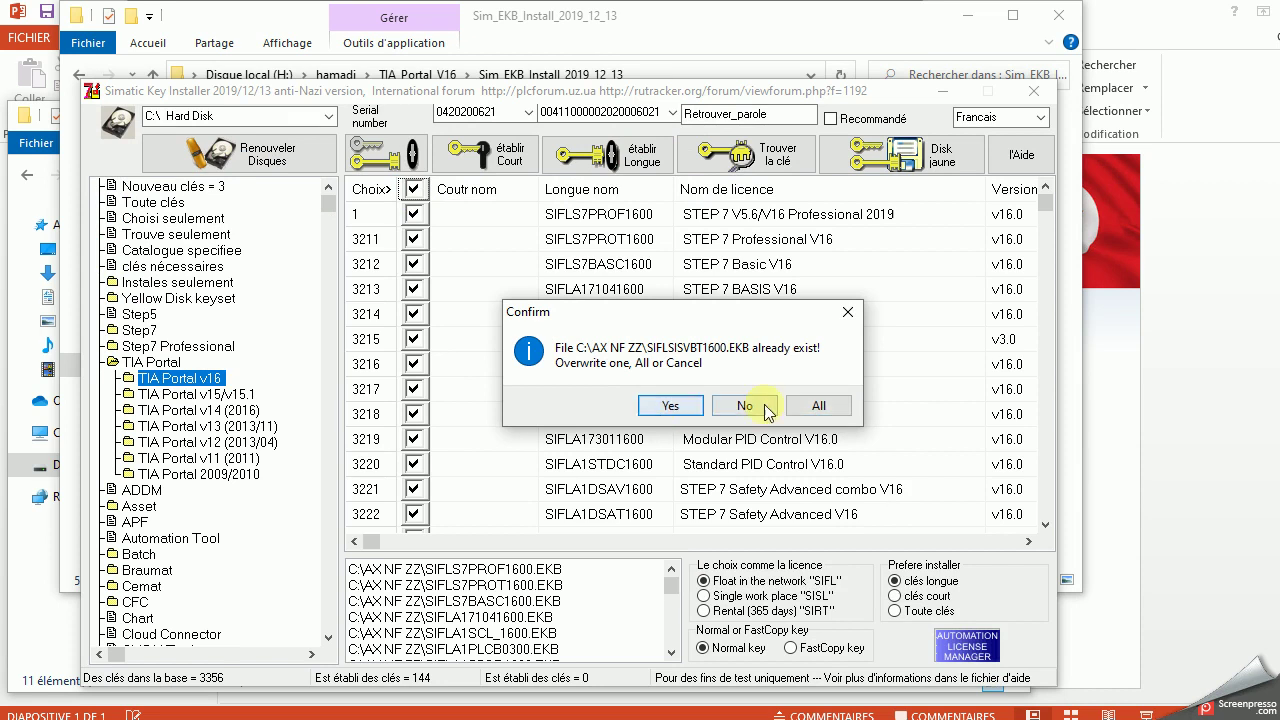
pyautogui.click(819, 406)
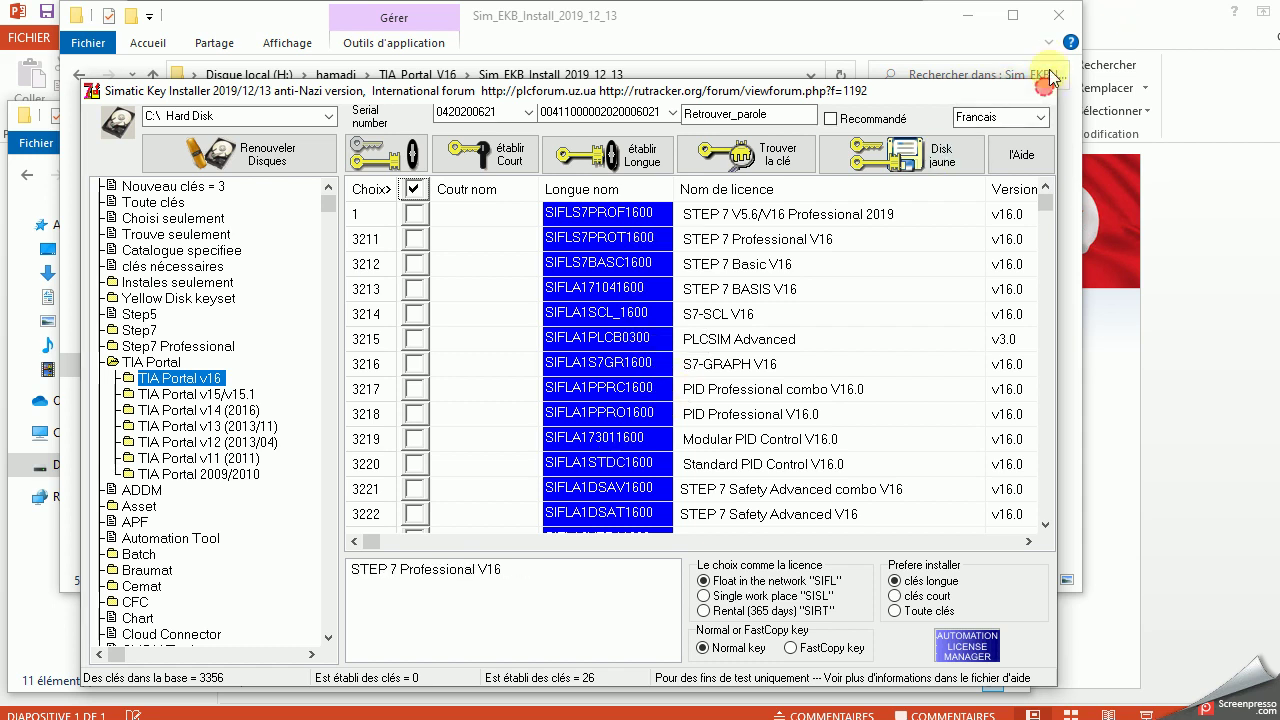
pyautogui.click(1034, 91)
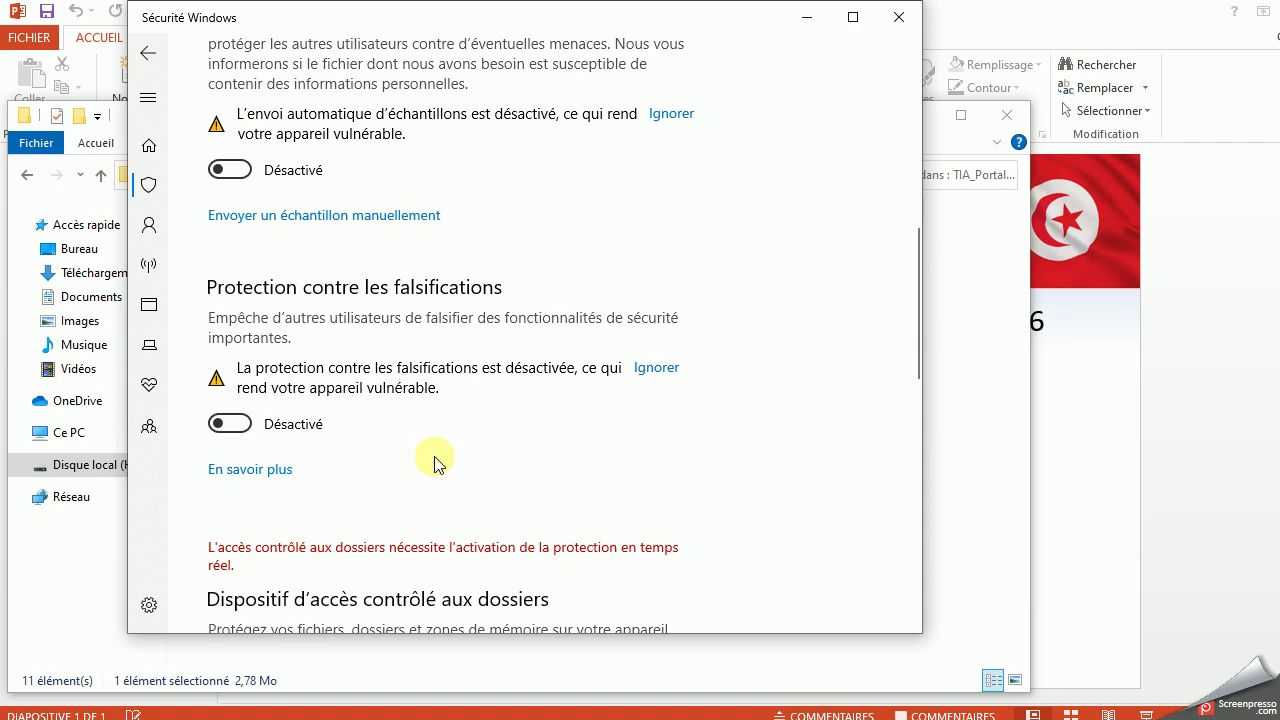
# Turn tamper protection, automatic sample submission, cloud protection and real-time protection back on, and close Windows Security
pyautogui.click(225, 424)
pyautogui.click(230, 170)
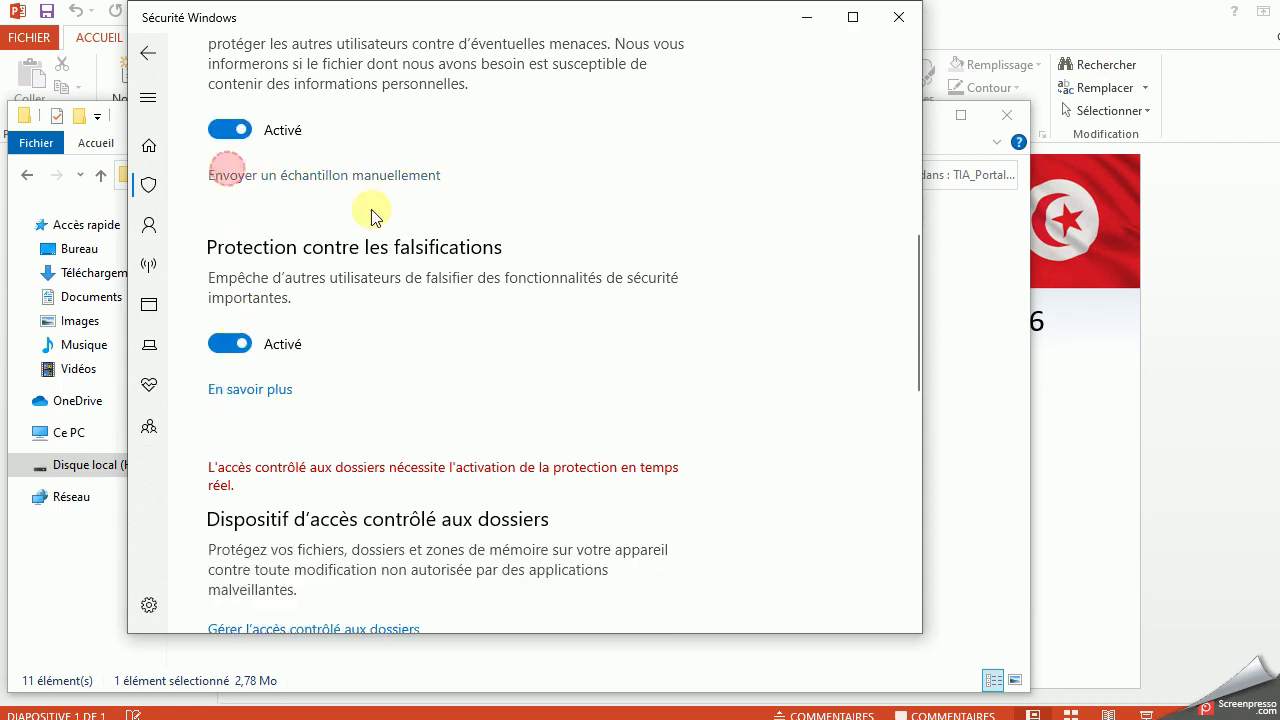
pyautogui.moveTo(919, 332); pyautogui.dragTo(889, 228)
pyautogui.click(214, 324)
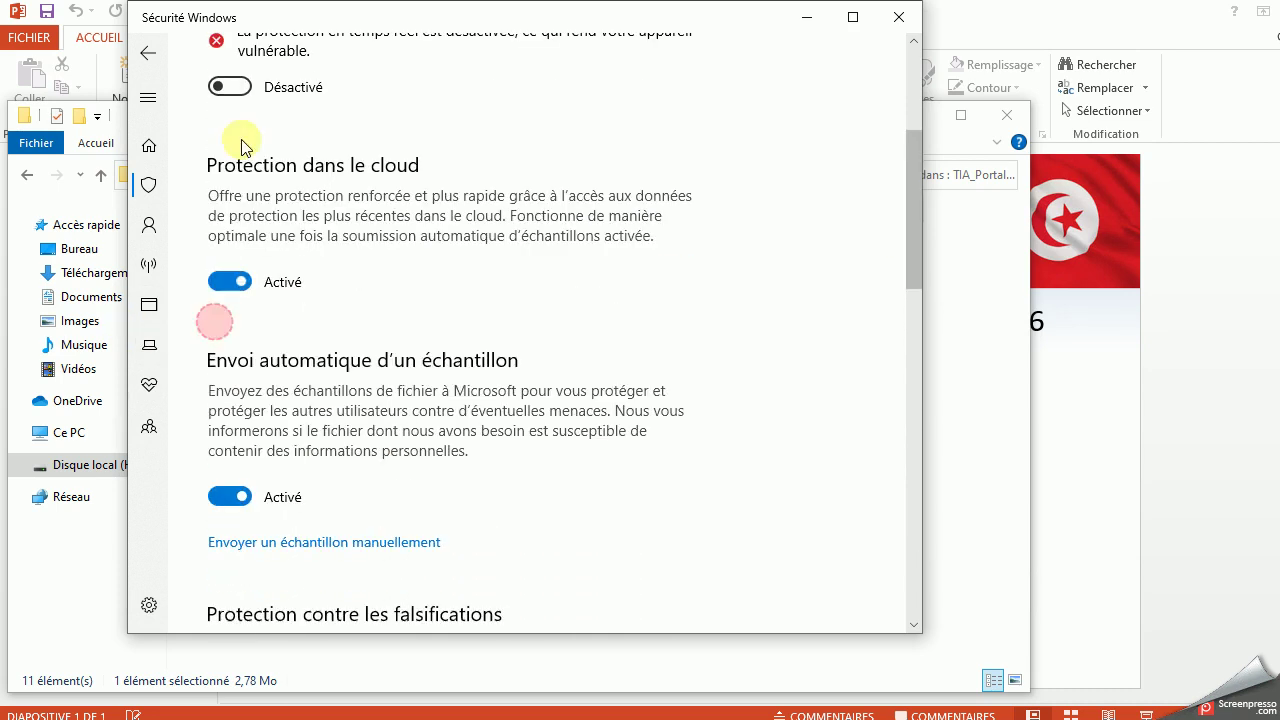
pyautogui.click(226, 87)
pyautogui.moveTo(915, 271); pyautogui.dragTo(922, 8)
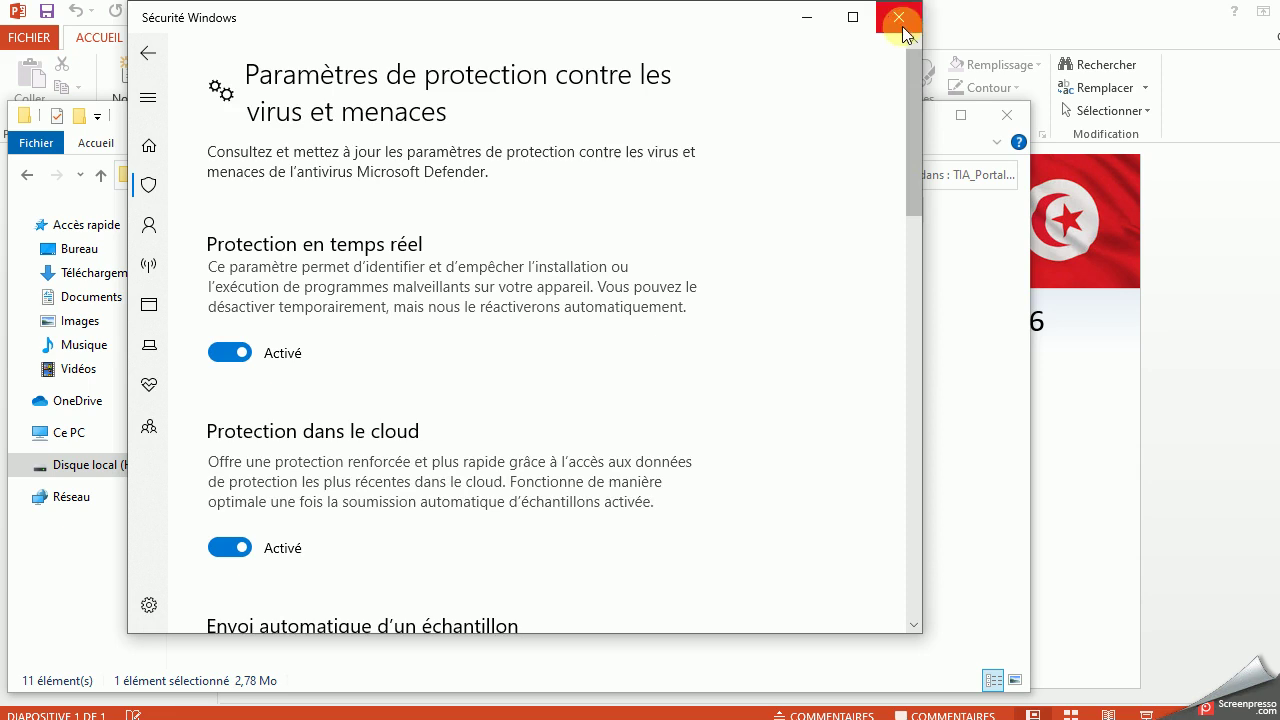
pyautogui.click(899, 17)
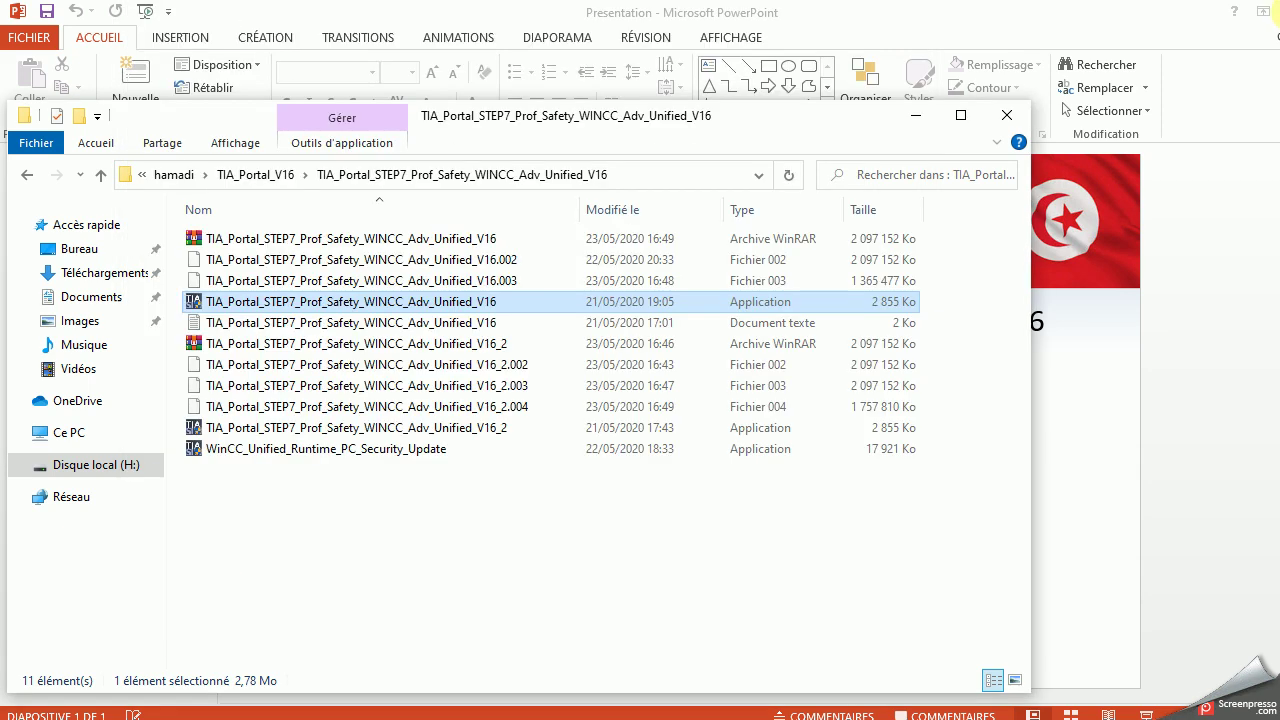
# Clear the desktop, open Automation License Manager, review the full licence key list on drive C:, and close it
pyautogui.click(1279, 12)
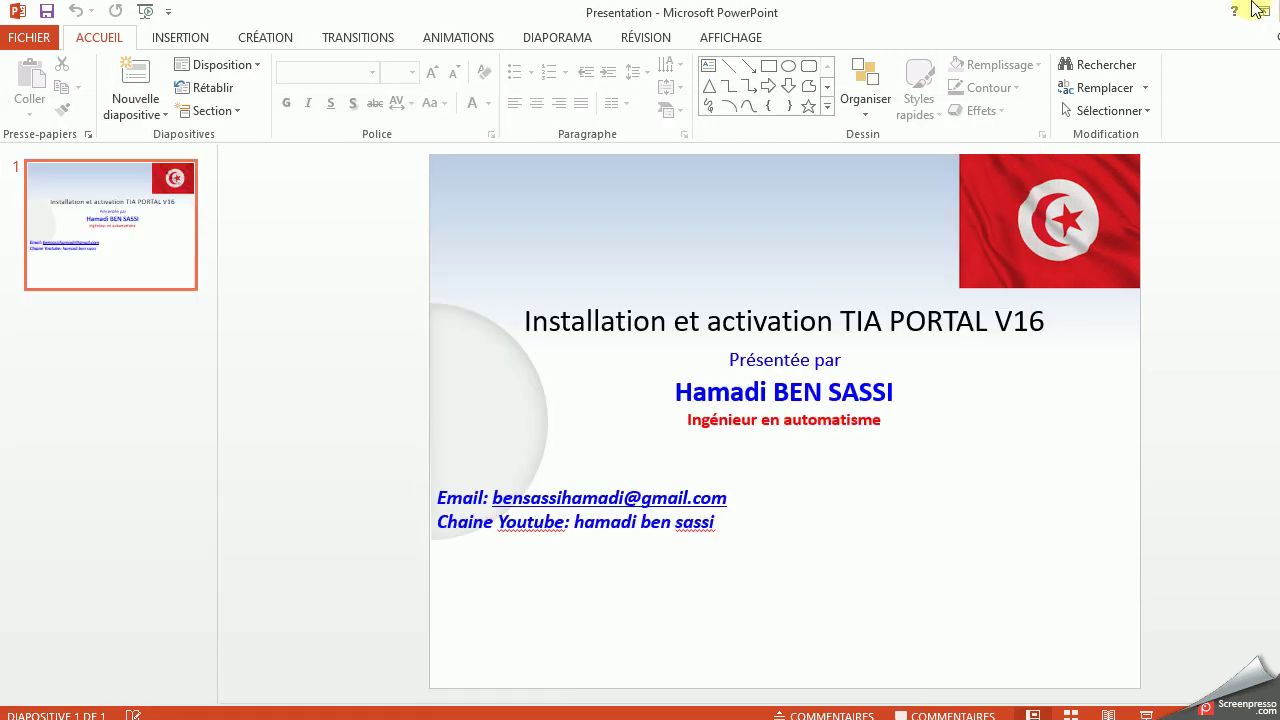
pyautogui.click(1006, 115)
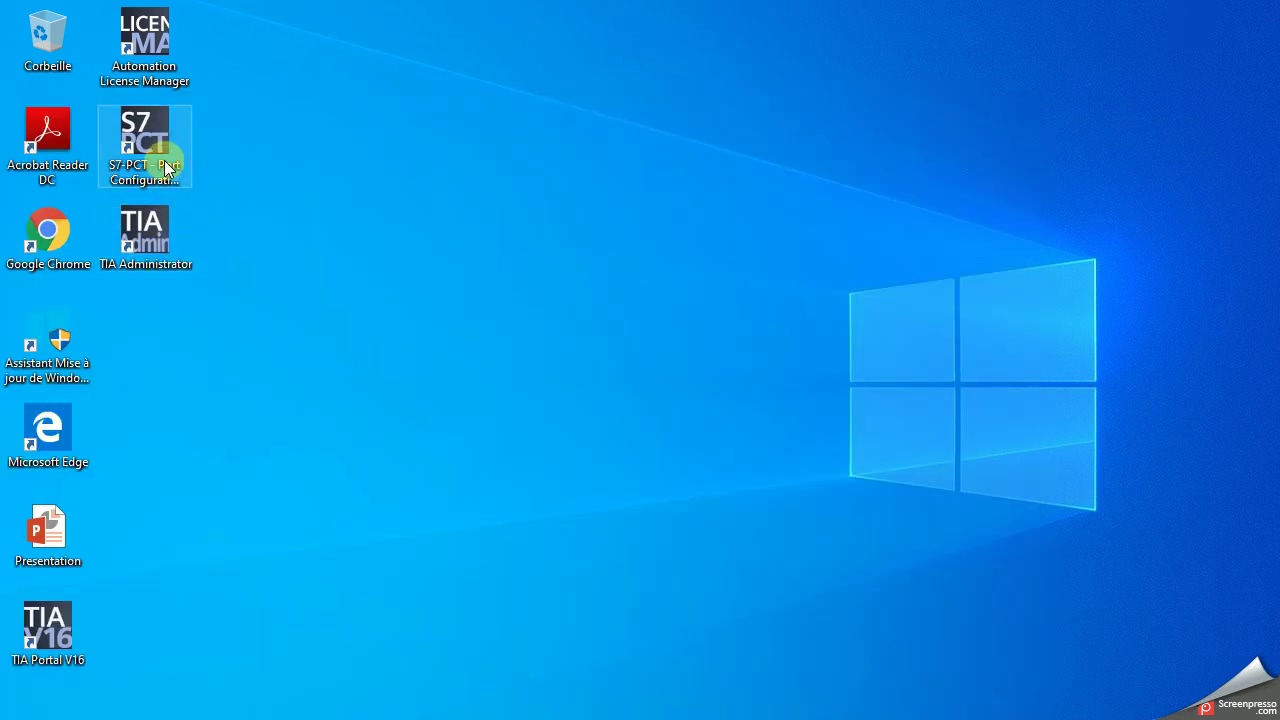
pyautogui.doubleClick(153, 57)
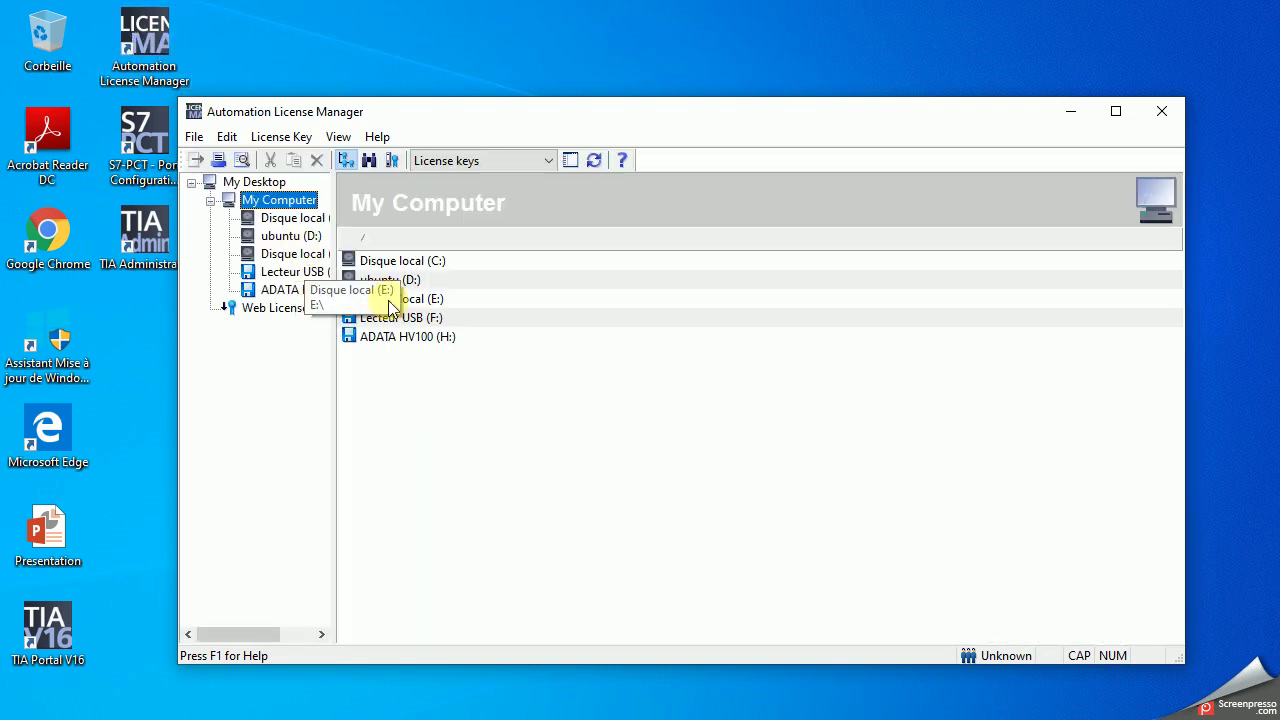
pyautogui.doubleClick(441, 280)
pyautogui.click(283, 222)
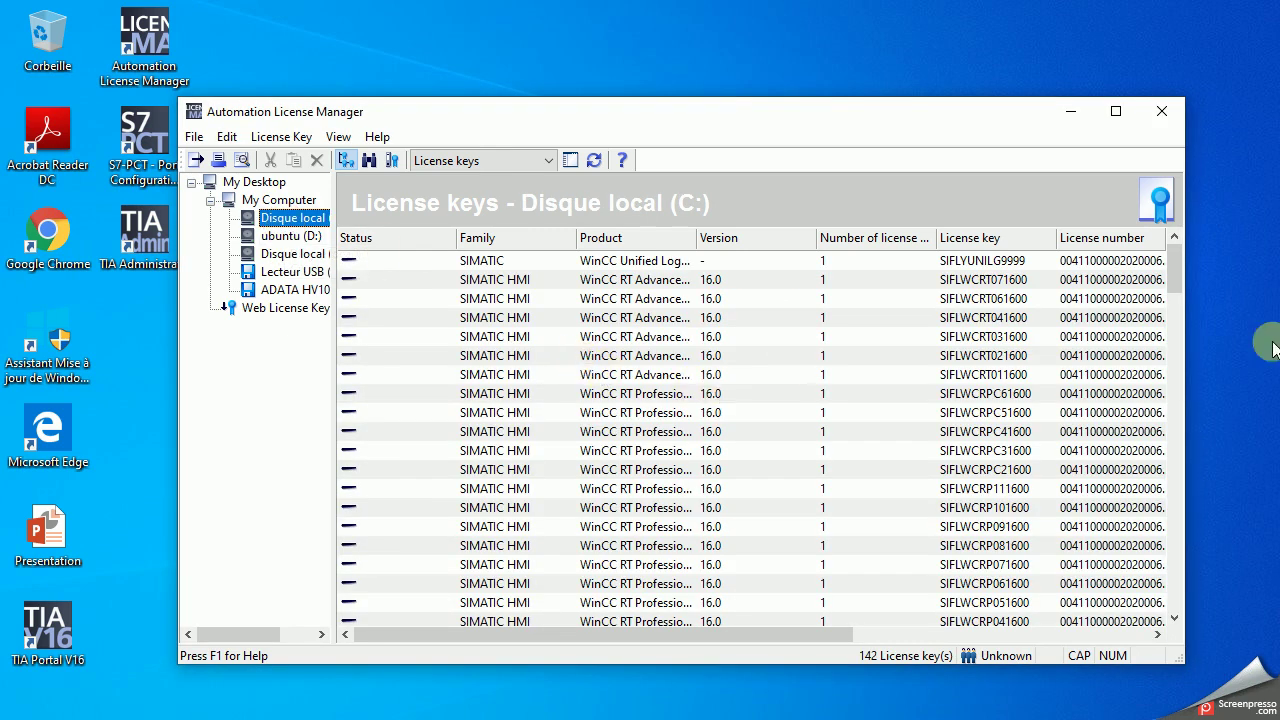
pyautogui.moveTo(1175, 268); pyautogui.dragTo(1143, 592)
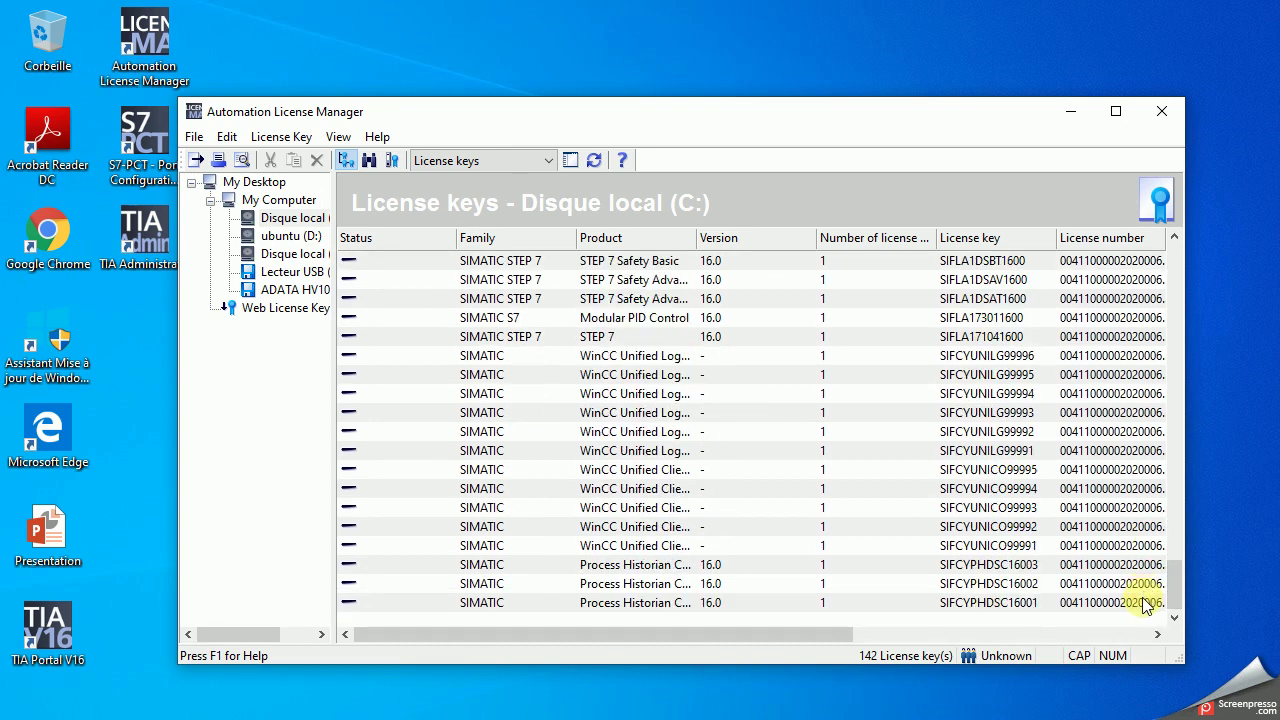
pyautogui.click(1160, 111)
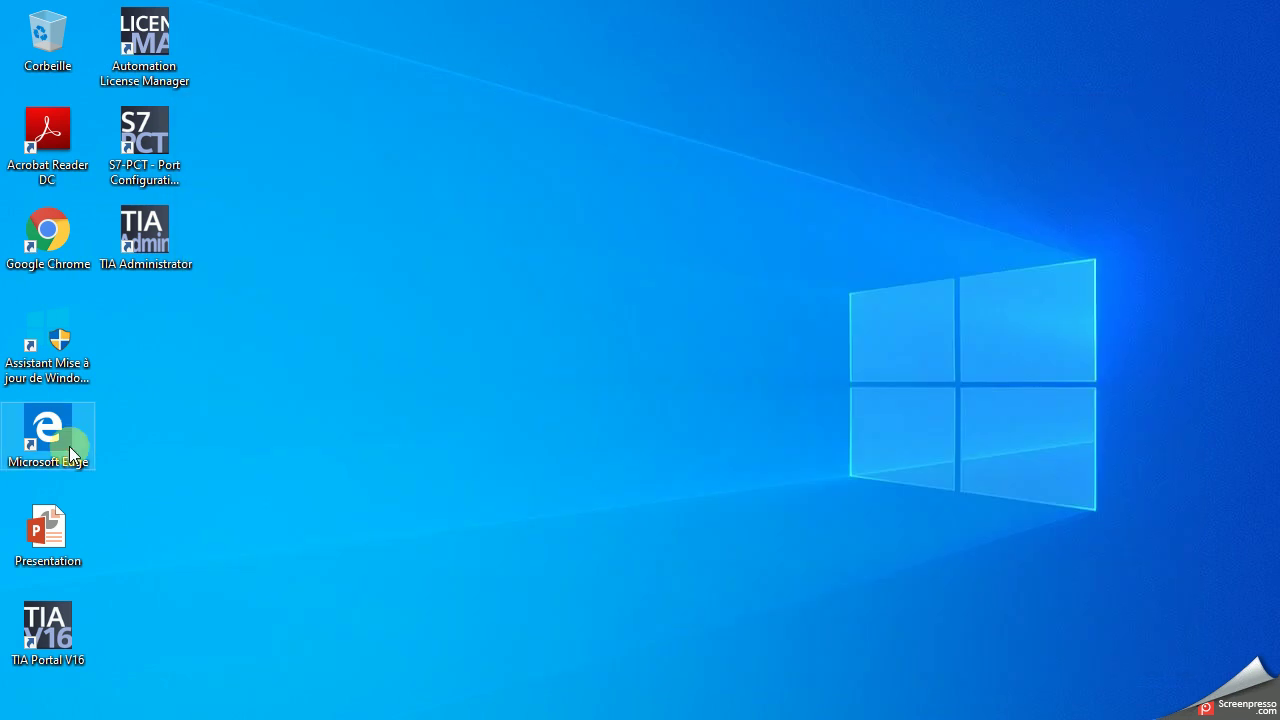
# Launch TIA Portal V16 and open the add-device page under device configuration for Projet1
pyautogui.doubleClick(48, 640)
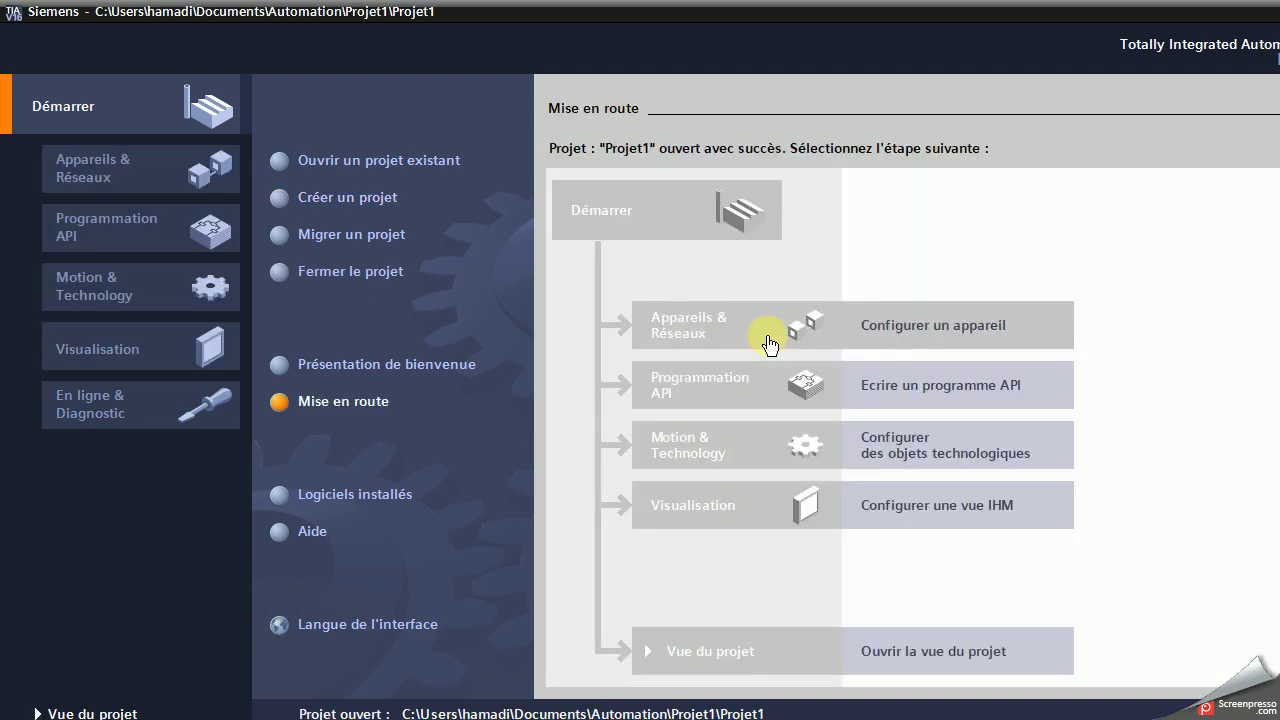
pyautogui.click(902, 334)
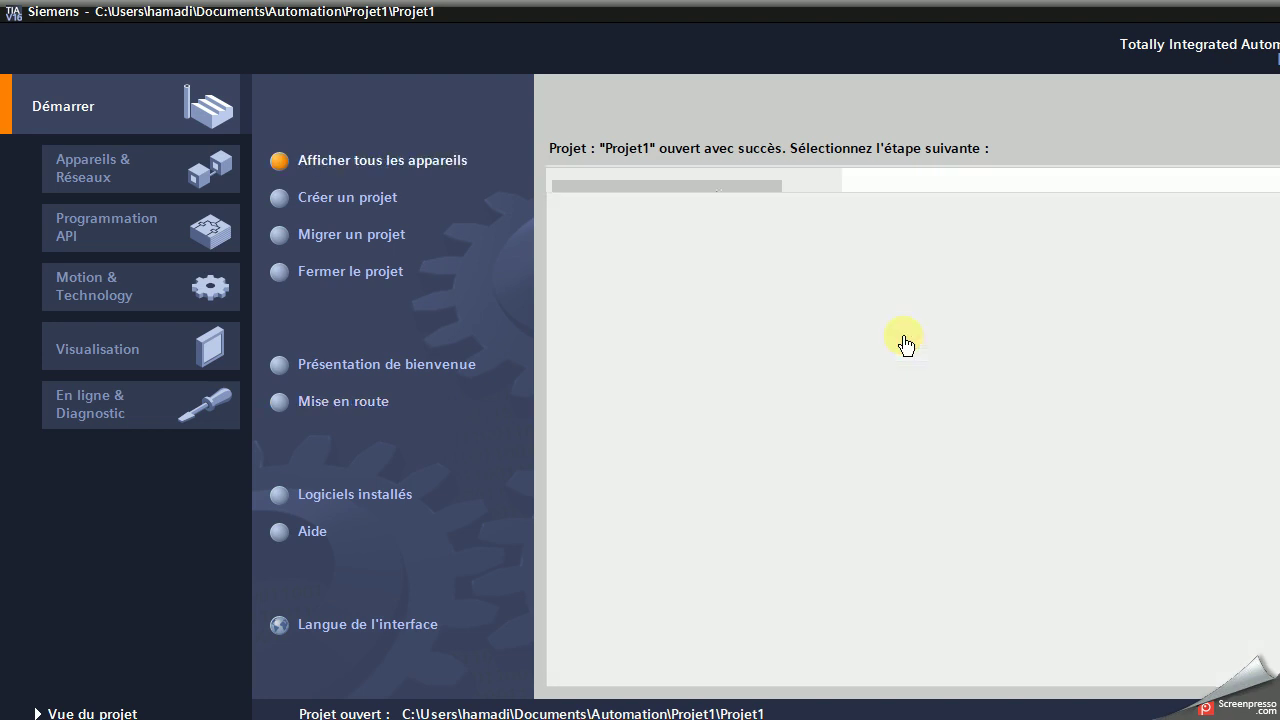
pyautogui.click(380, 197)
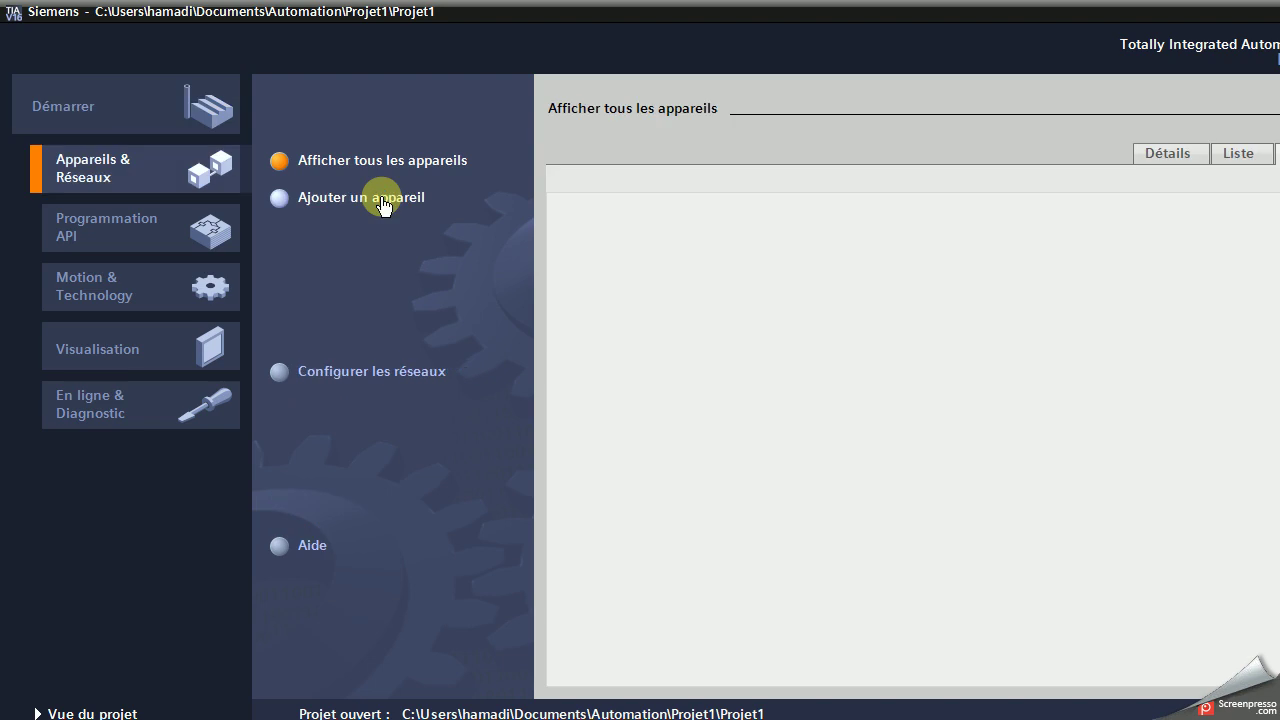
pyautogui.click(381, 197)
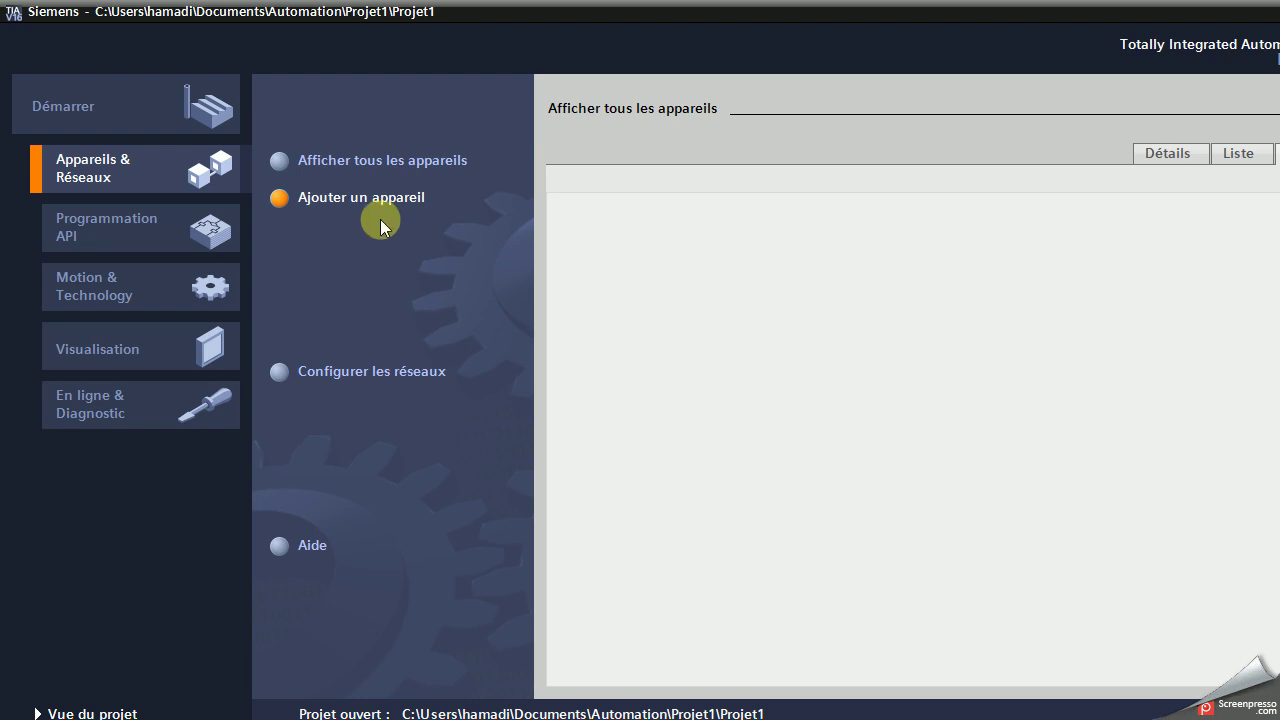
pyautogui.click(378, 200)
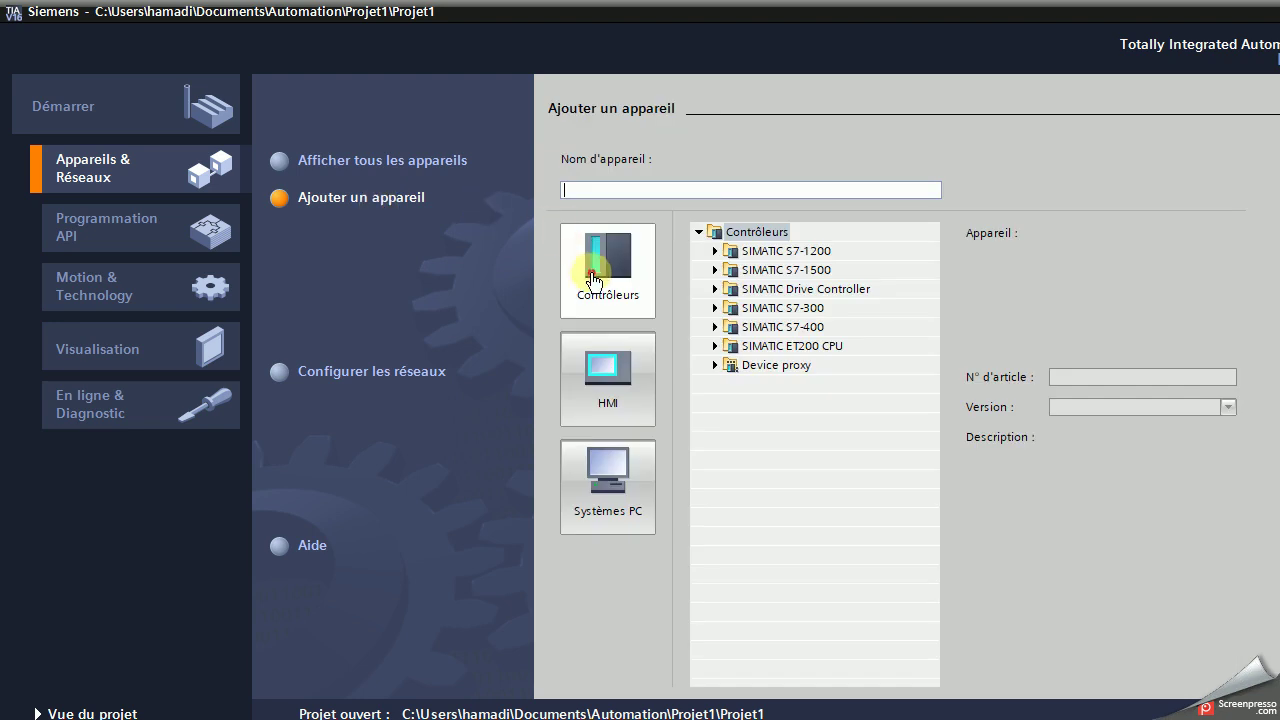
# Browse the HMI and PC system device families, returning to the controllers list
pyautogui.click(636, 300)
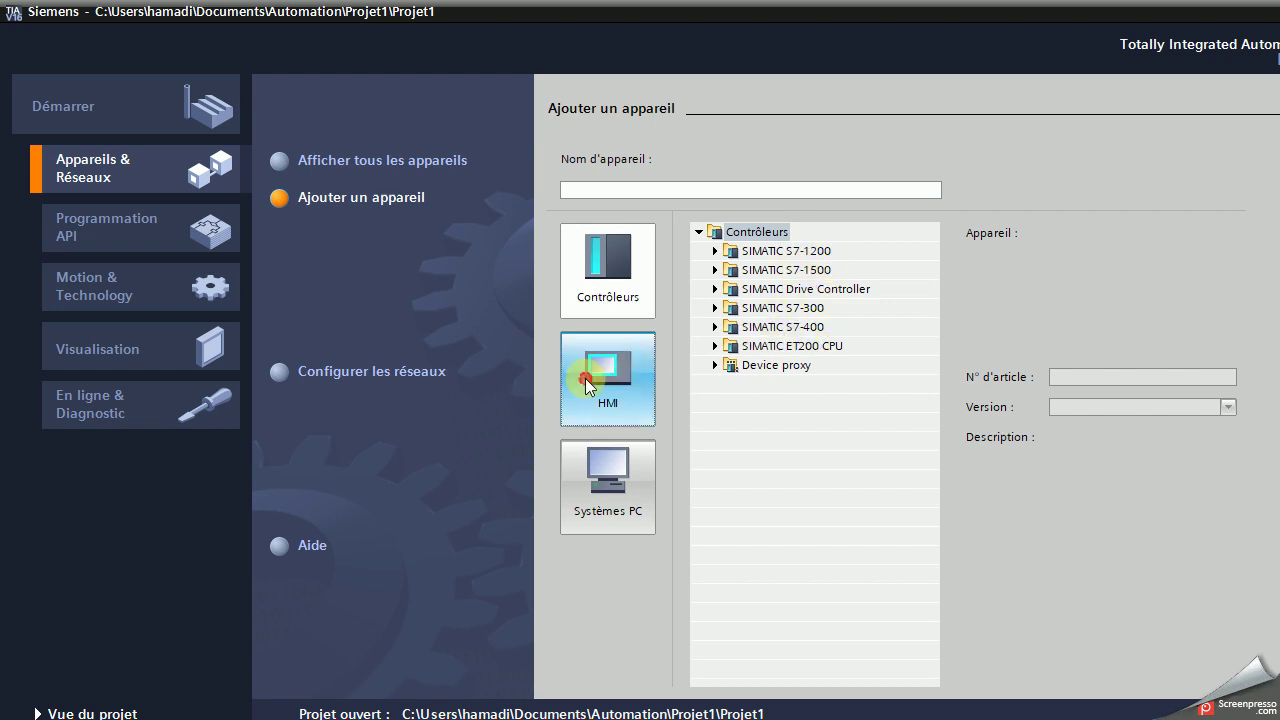
pyautogui.click(585, 378)
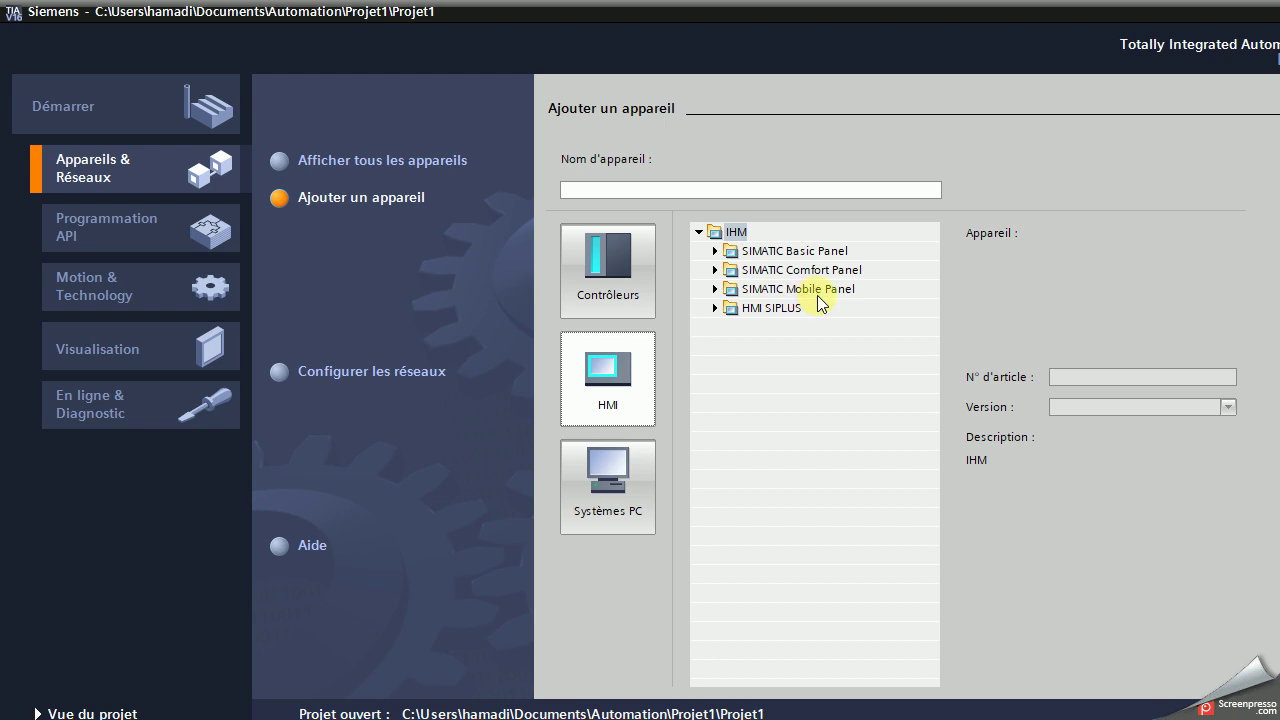
pyautogui.click(649, 460)
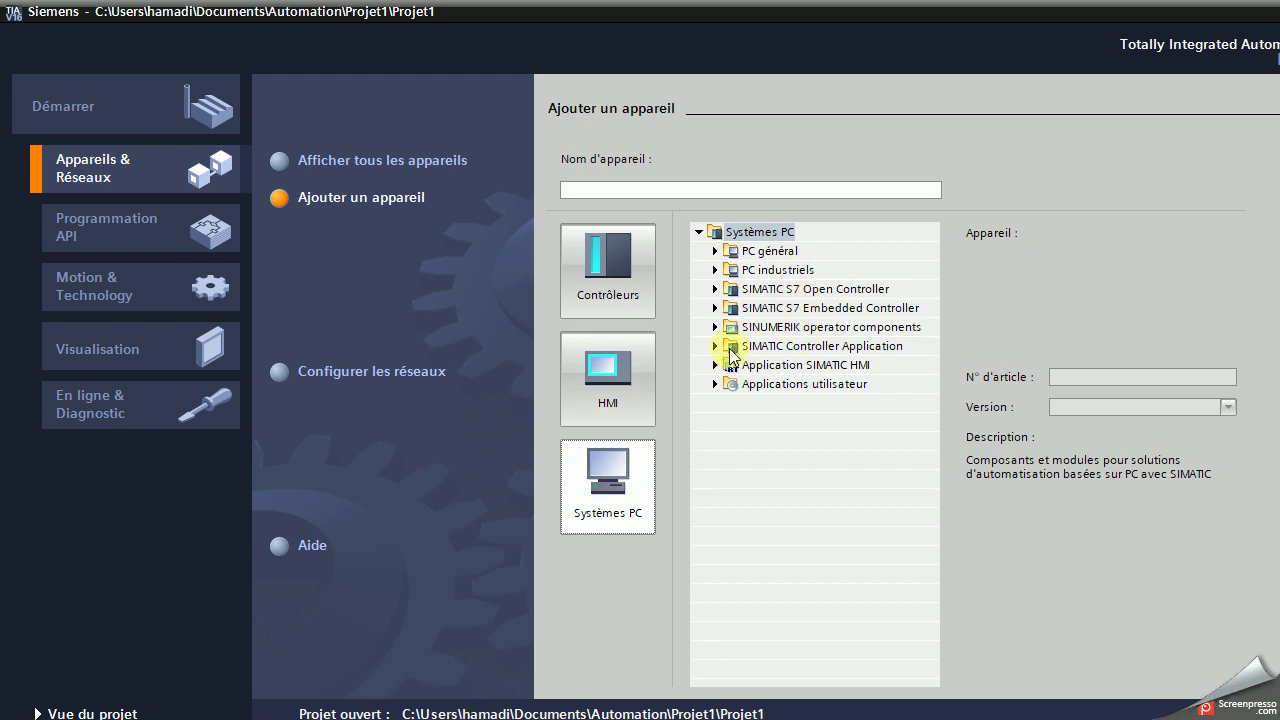
pyautogui.click(607, 268)
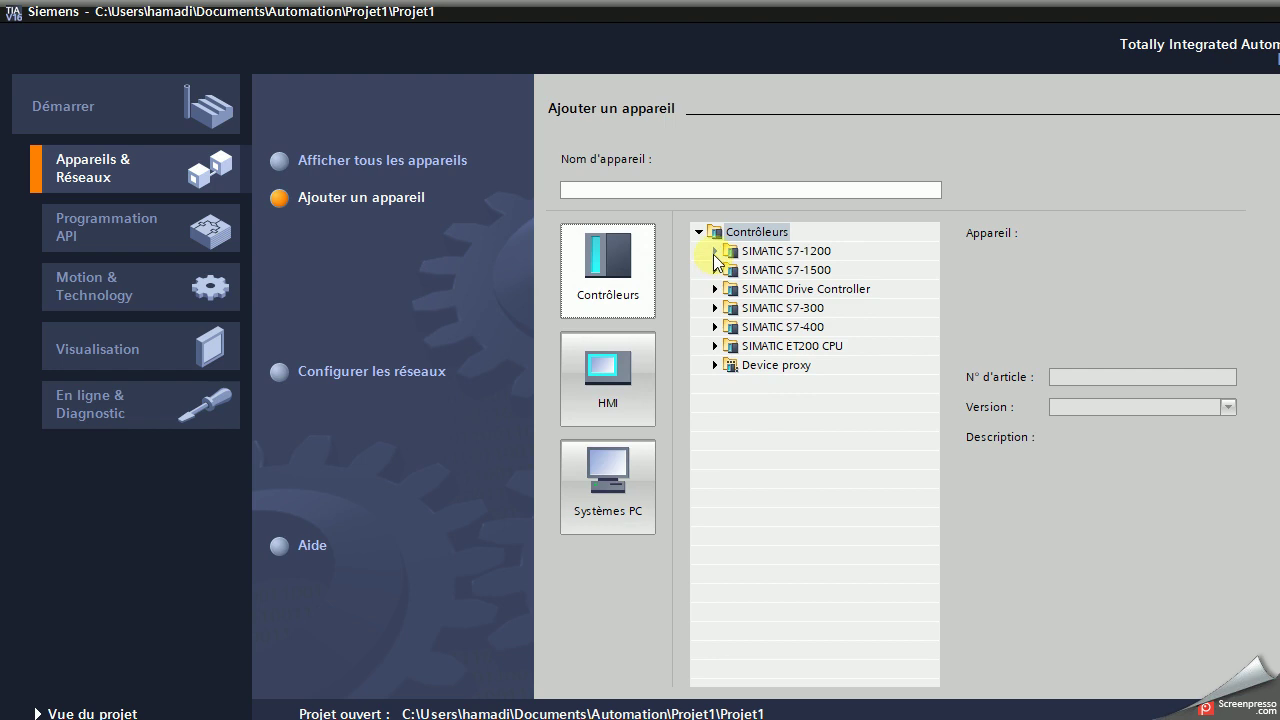
# Select the SIMATIC S7-1200 CPU 1211C AC/DC/Rly with article number 6ES7 211-1BE40-0XB0 as the controller for Projet1
pyautogui.click(715, 252)
pyautogui.click(731, 212)
pyautogui.click(746, 234)
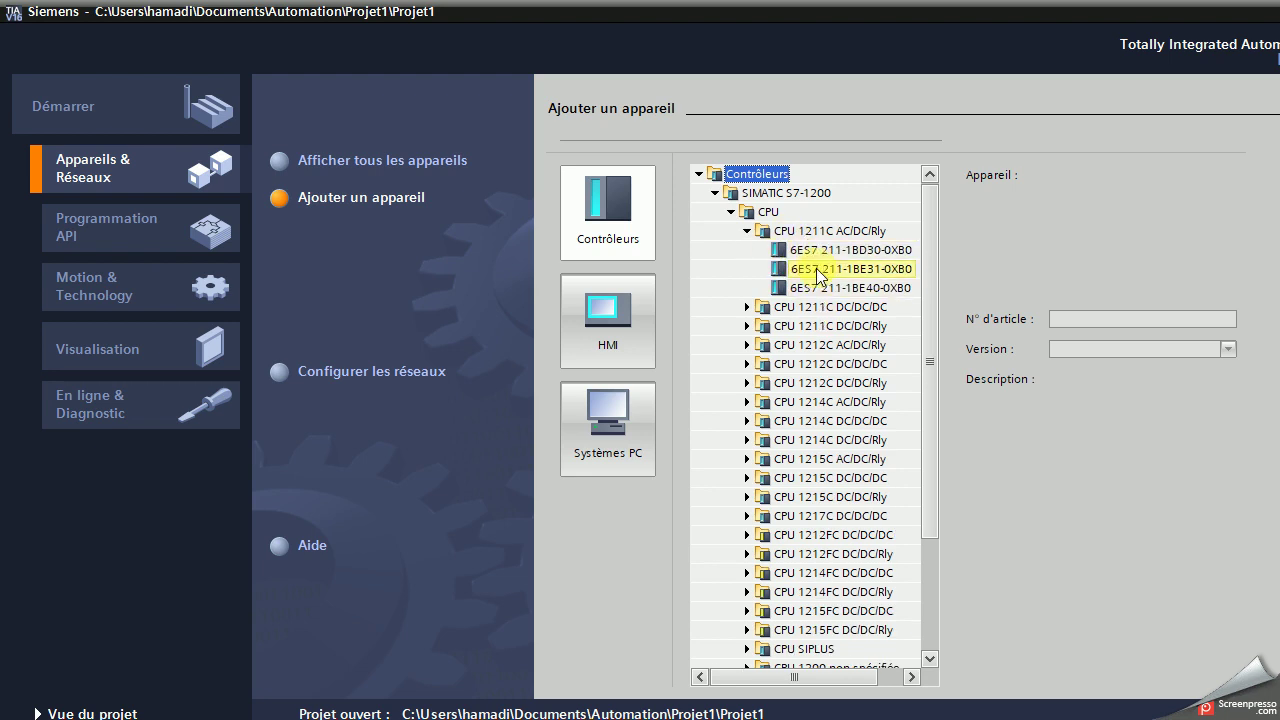
pyautogui.click(815, 284)
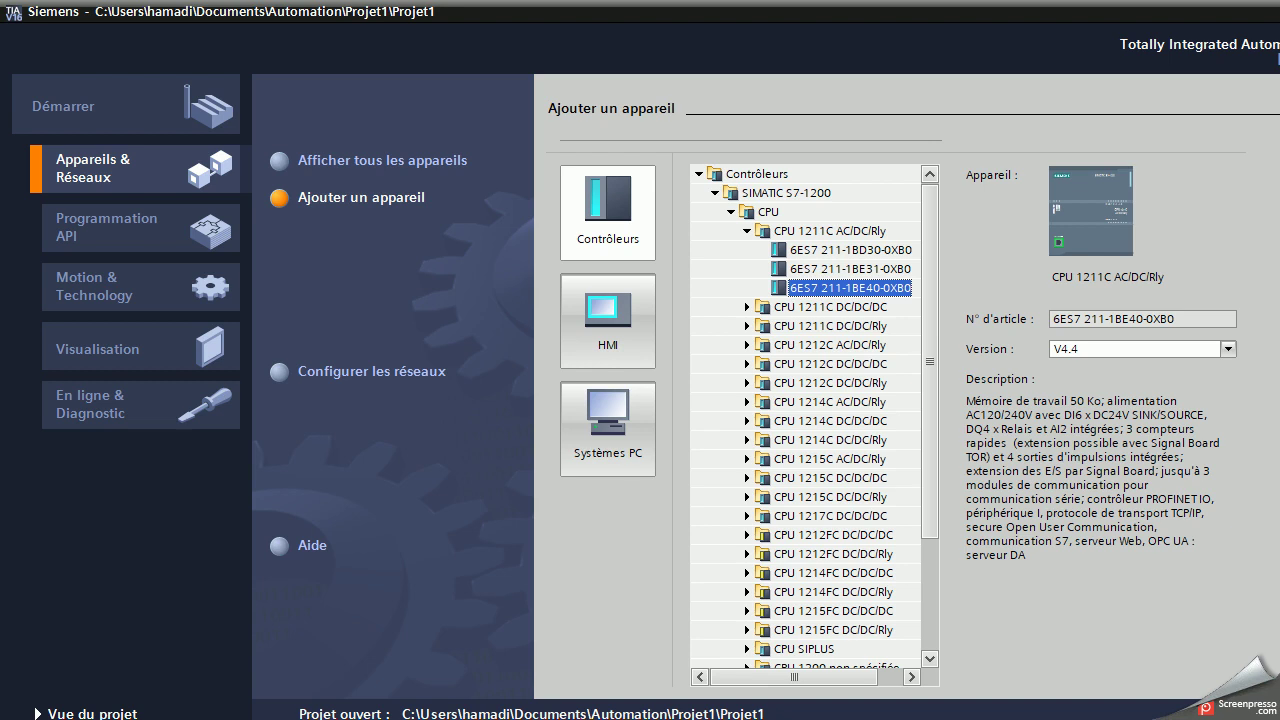
# Switch to File Explorer, start the SIMATIC_S7PLCSIM_V16 installer from the PLCSIM V16 folder, and close TIA Portal without saving Projet1
pyautogui.hotkey('alt', 'Tab')
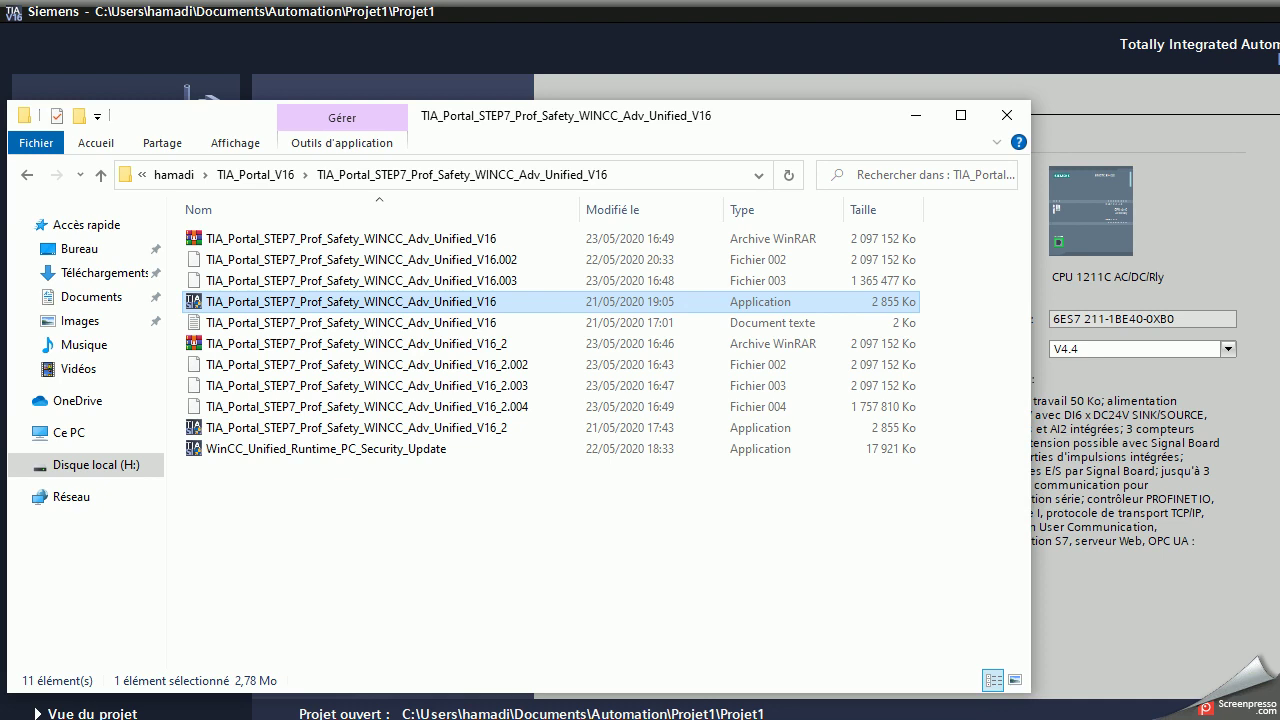
pyautogui.click(30, 175)
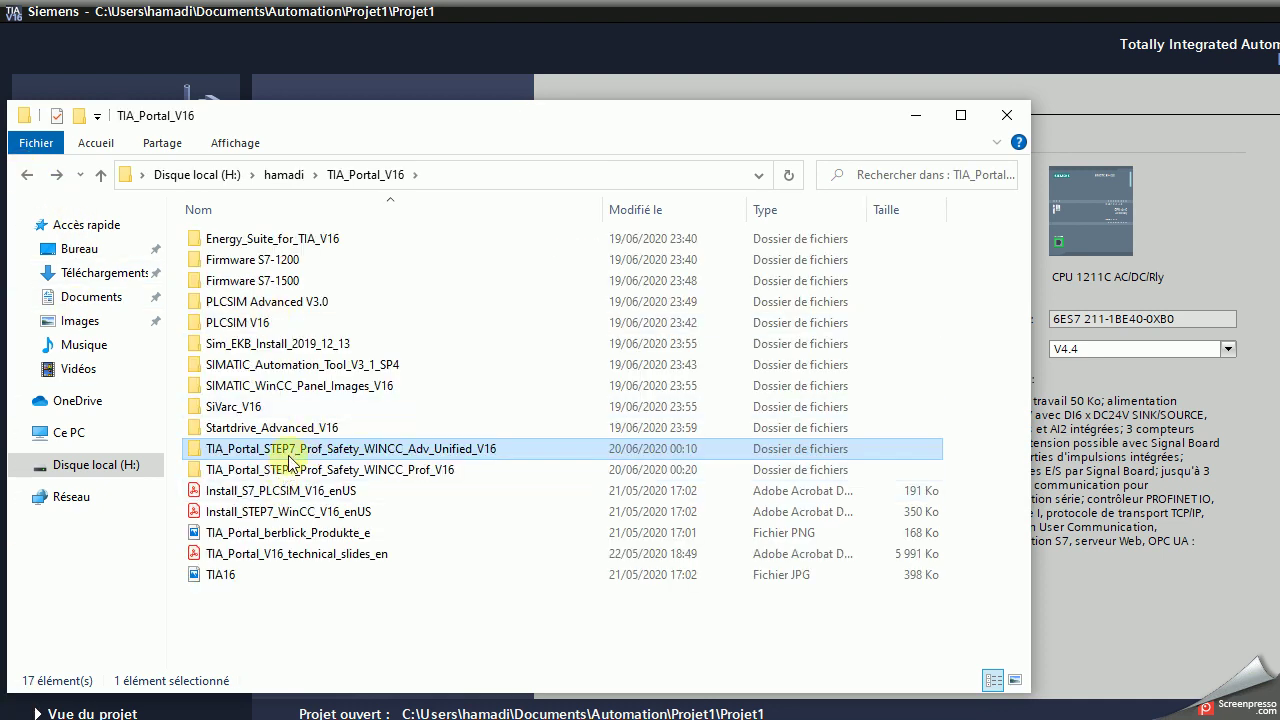
pyautogui.doubleClick(229, 318)
pyautogui.doubleClick(272, 243)
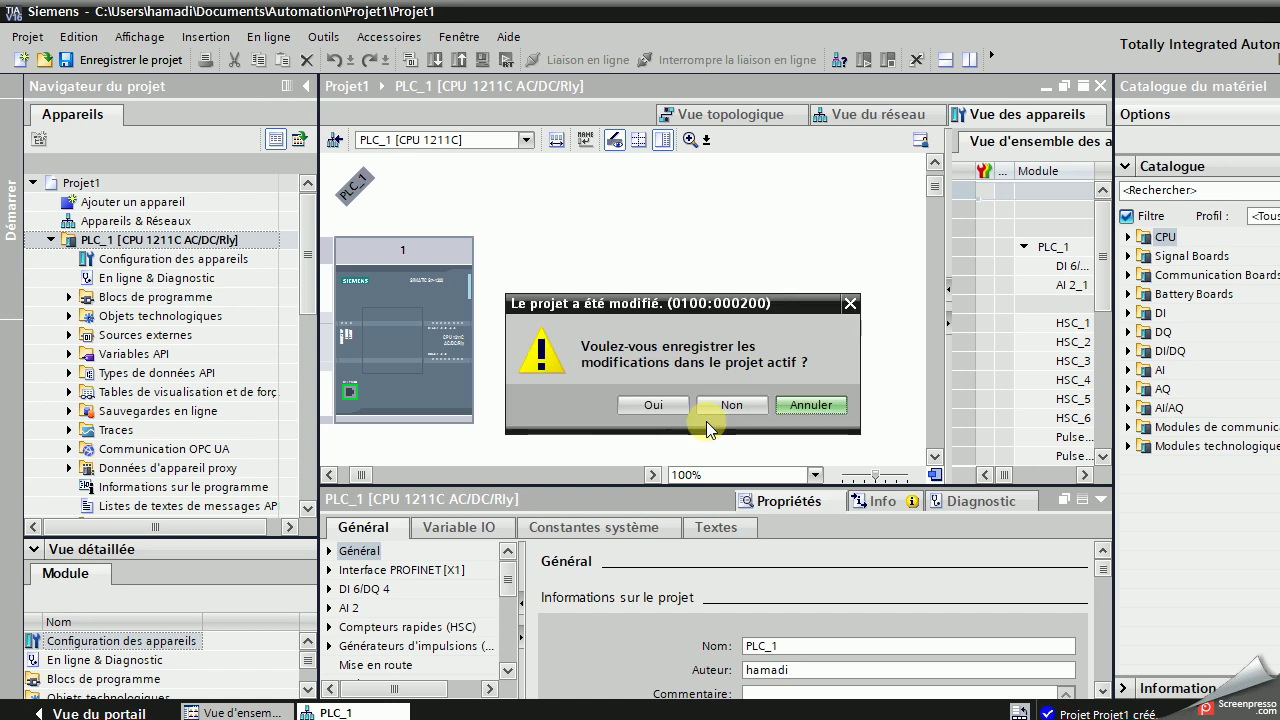
pyautogui.click(729, 406)
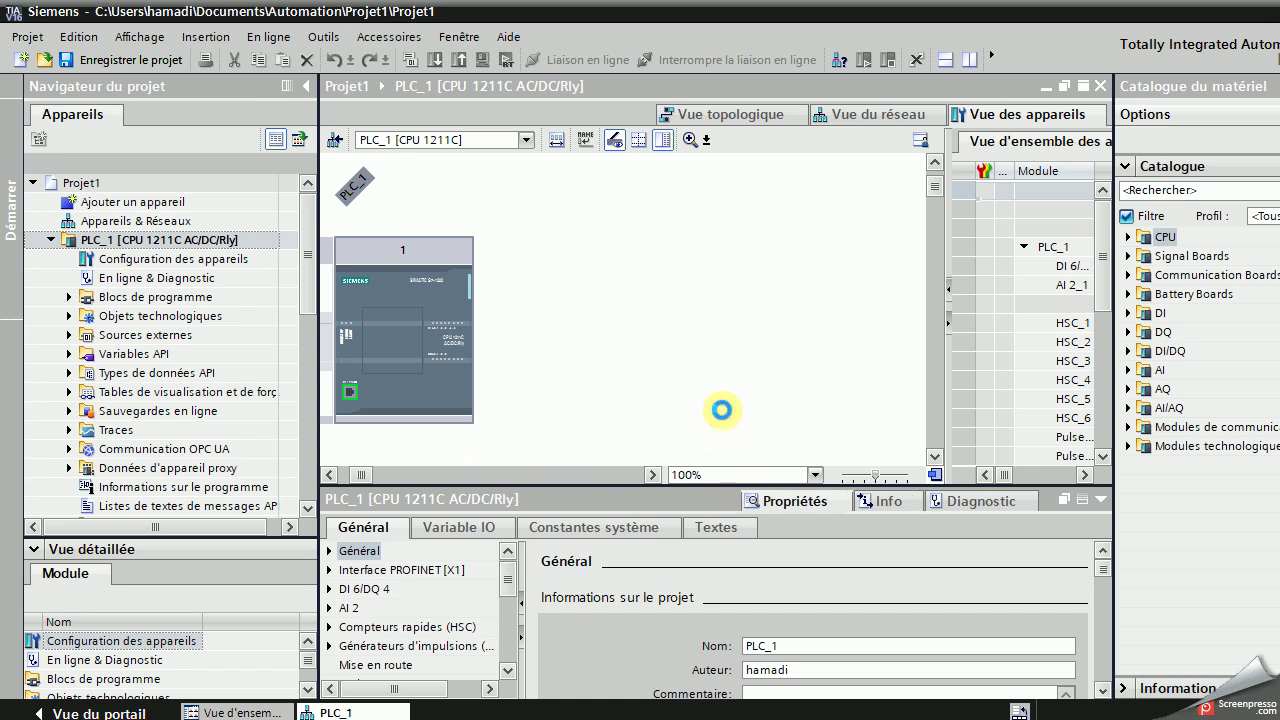
# Advance through the SIMATIC S7-PLCSIM V16.0 setup pages with Français as the installation language to start unpacking the package
pyautogui.moveTo(808, 719)
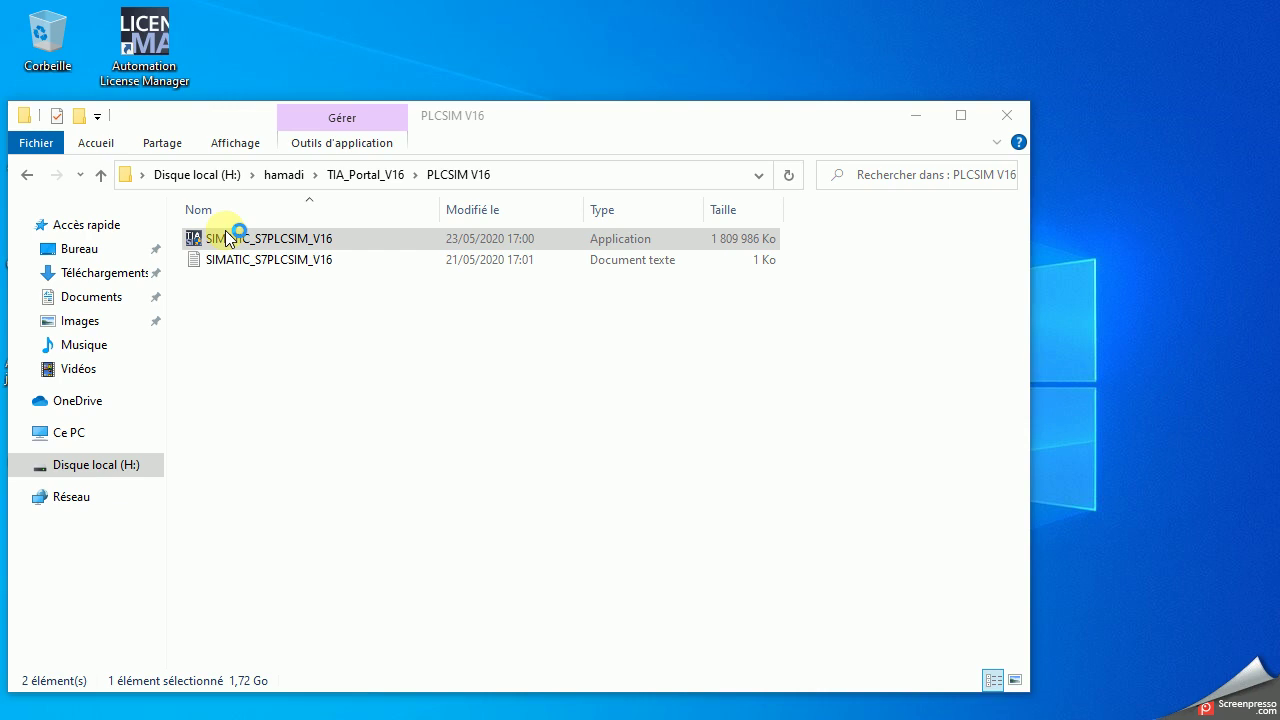
pyautogui.click(728, 526)
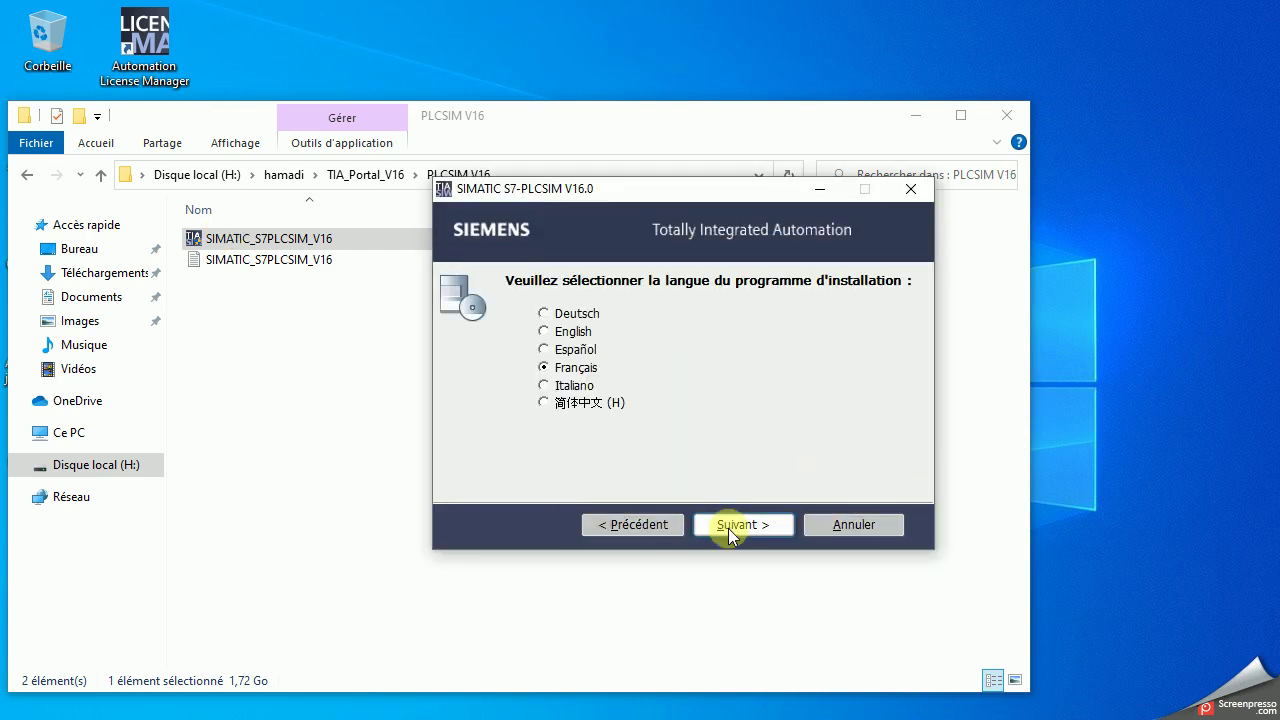
pyautogui.click(728, 526)
pyautogui.click(728, 526)
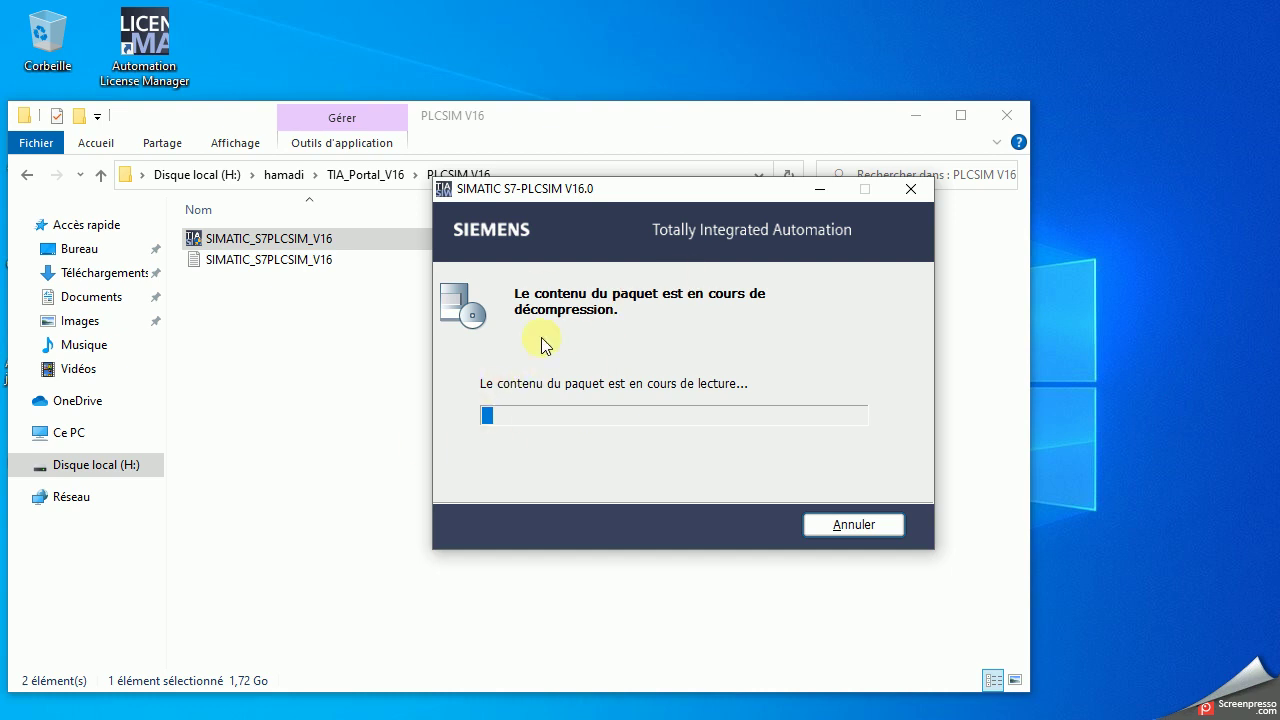
# Look through the TIA_Portal_V16 folder and its Firmware S7-1200 and Firmware S7-1500 subfolders, returning to TIA_Portal_V16
pyautogui.click(25, 175)
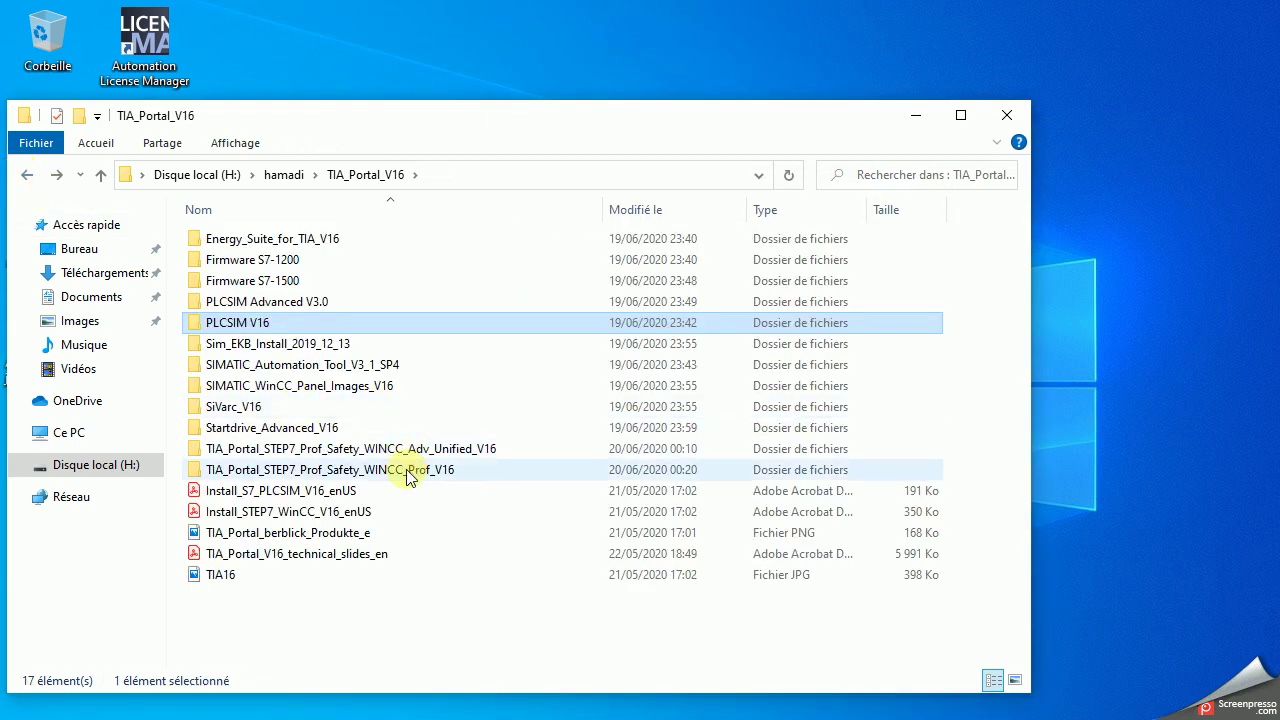
pyautogui.moveTo(337, 477)
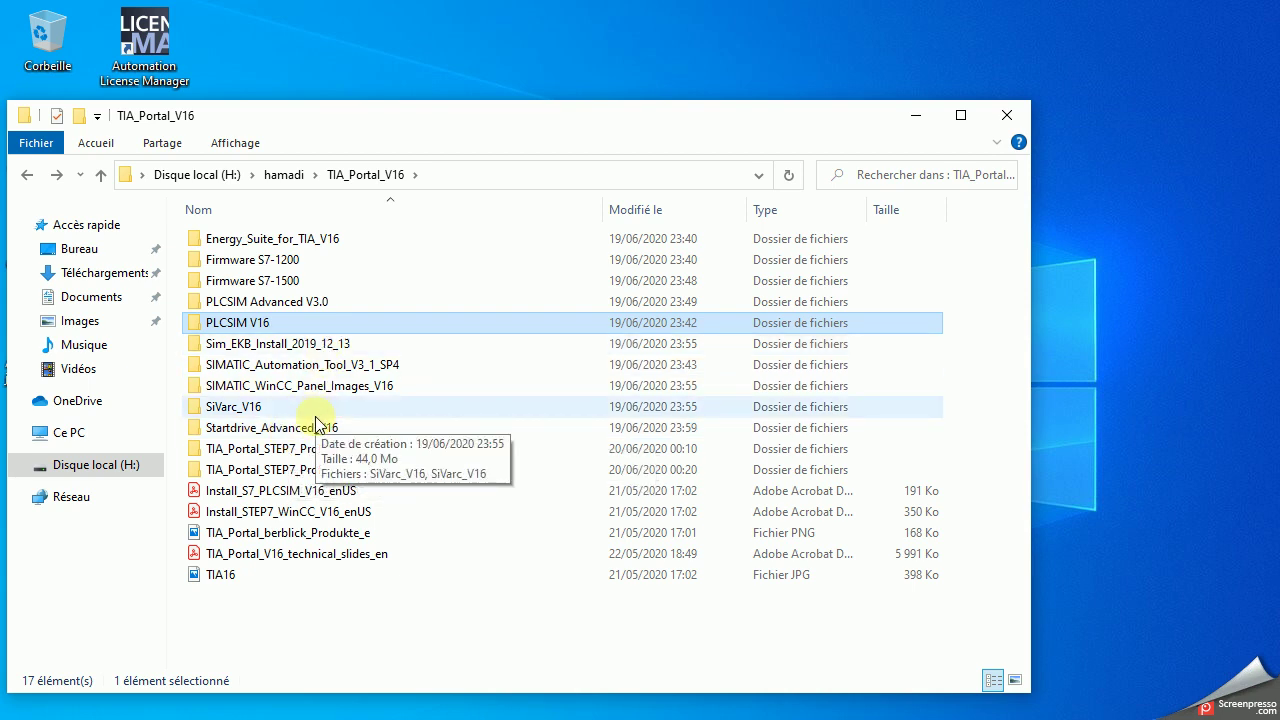
pyautogui.doubleClick(245, 266)
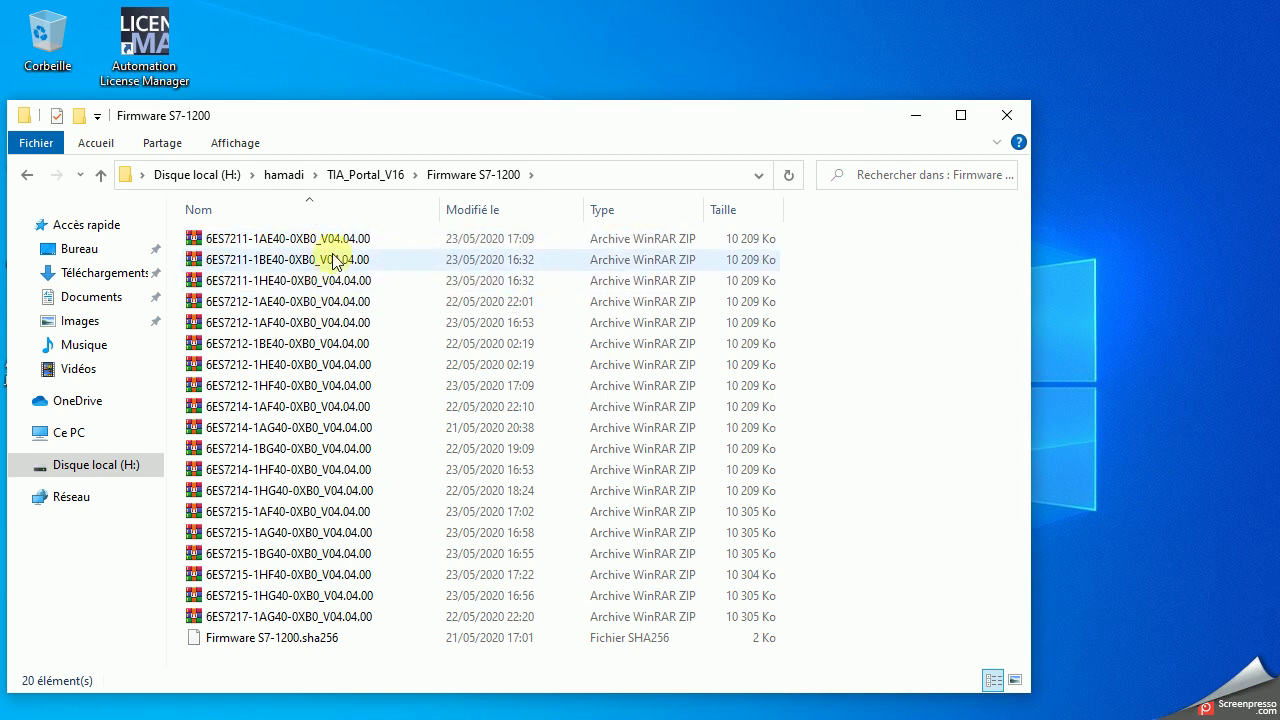
pyautogui.click(26, 174)
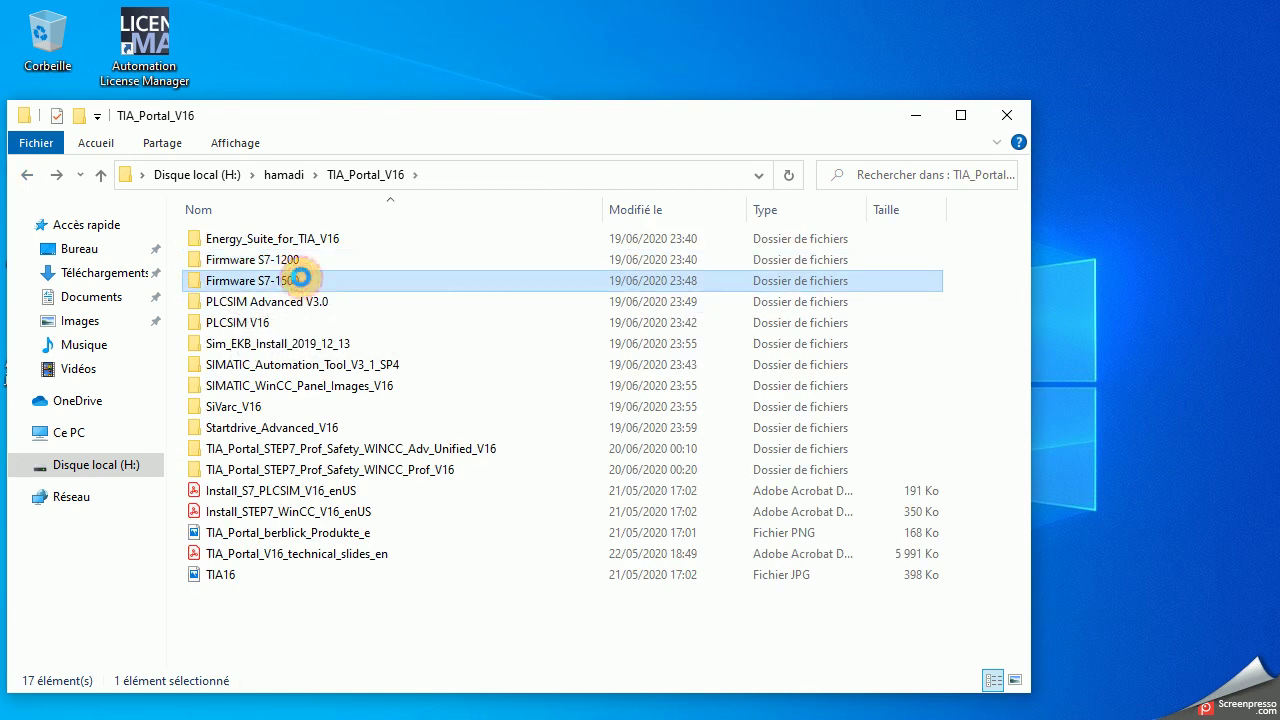
pyautogui.doubleClick(304, 282)
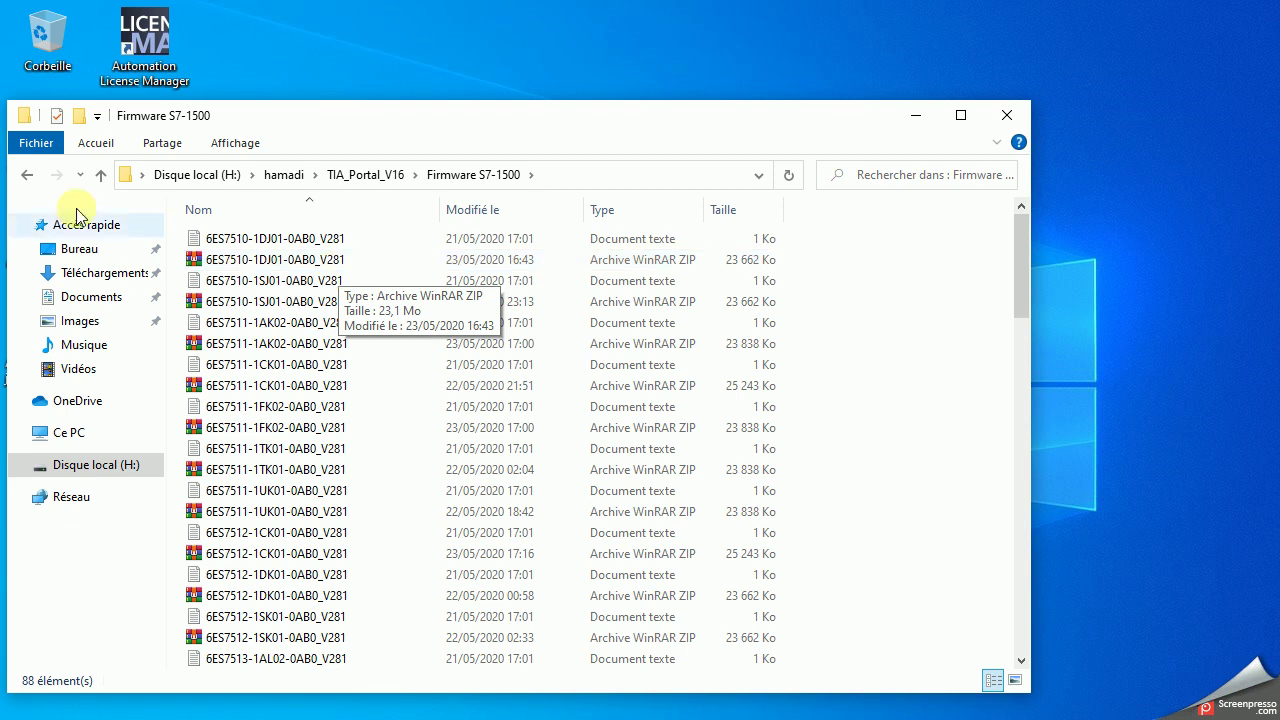
pyautogui.click(27, 174)
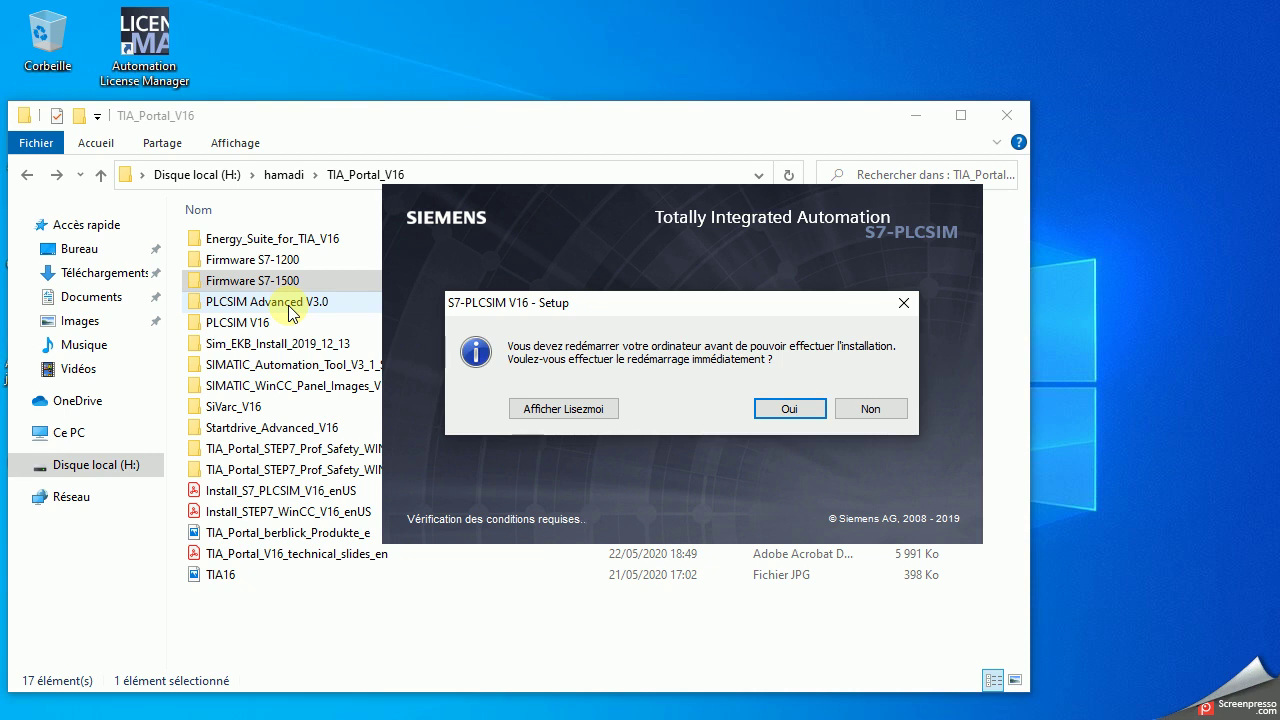
# Open the %temp% folder, inspect the extracted setup files in SIMATIC_S7-PLCSIM_V16_00_00_00, and close that window
pyautogui.click(10, 708)
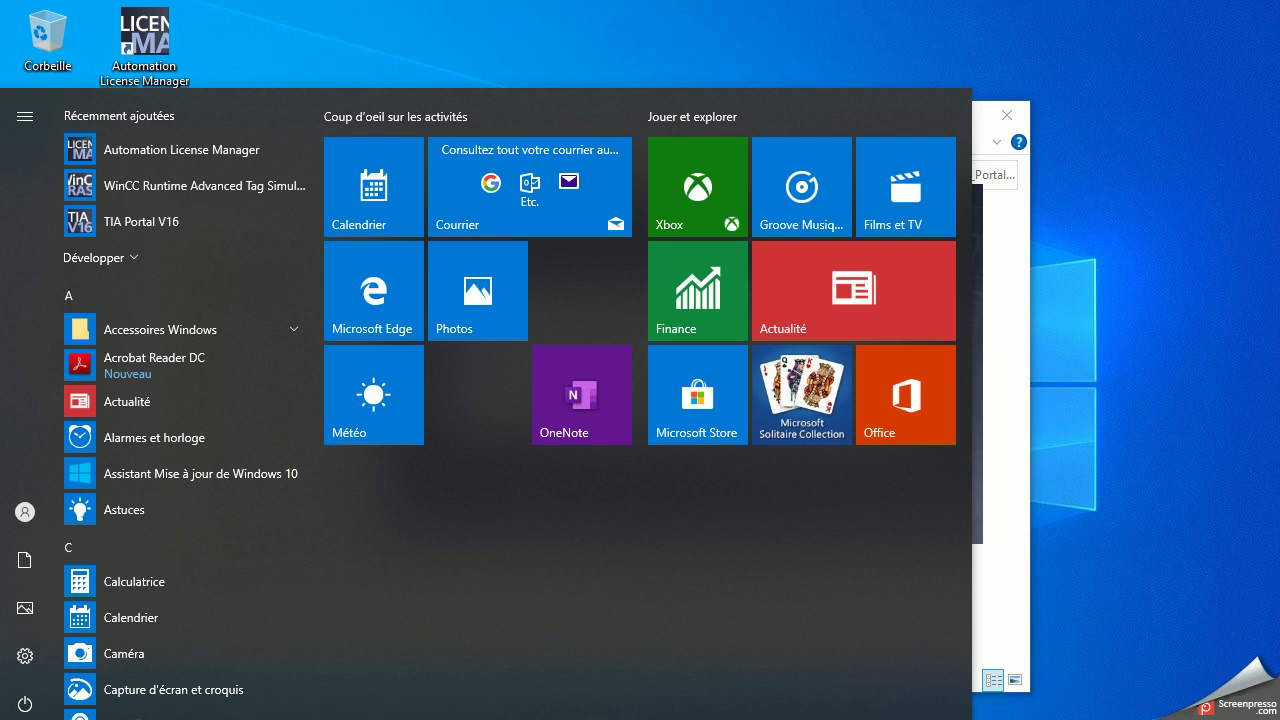
pyautogui.write('%temp%')
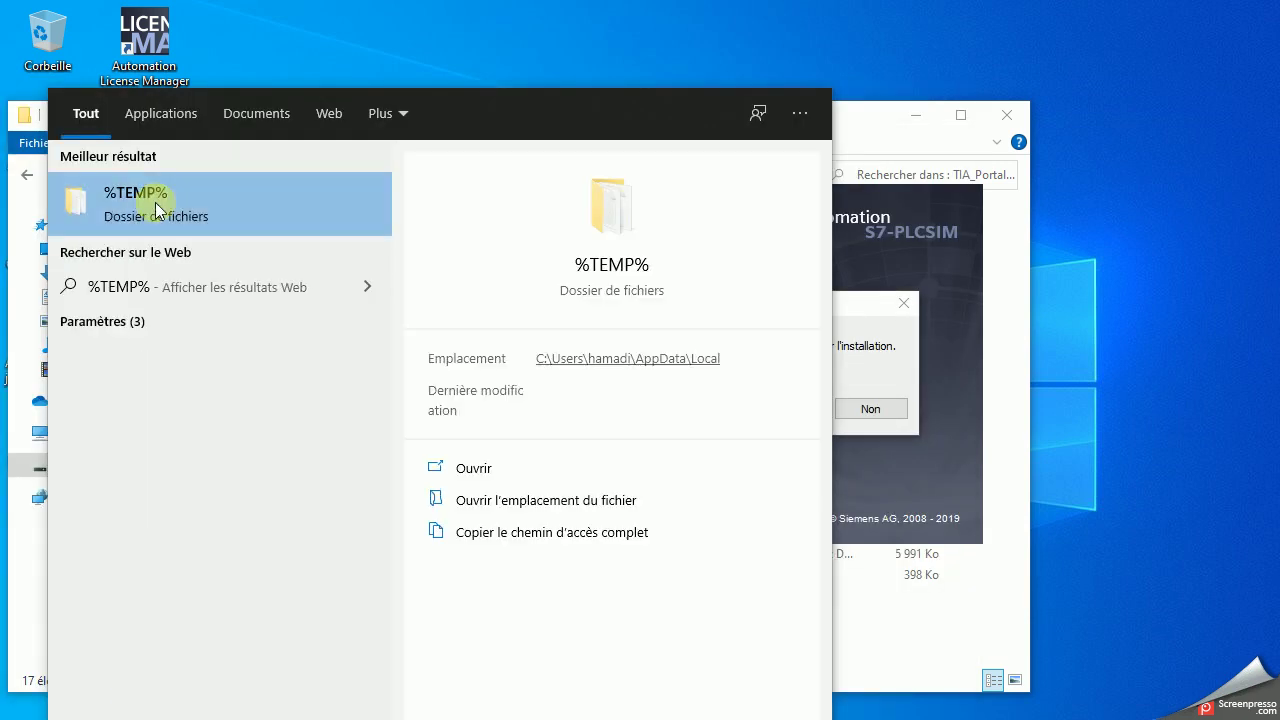
pyautogui.click(137, 206)
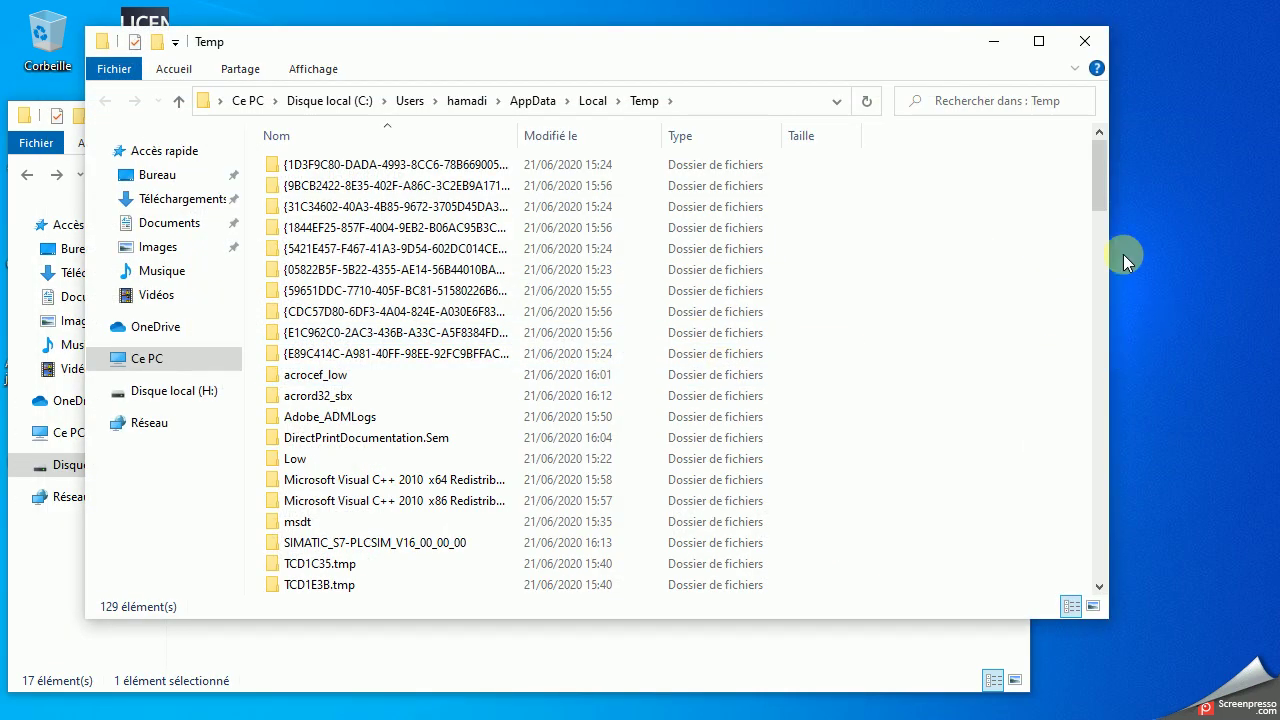
pyautogui.moveTo(1097, 195); pyautogui.dragTo(1126, 386)
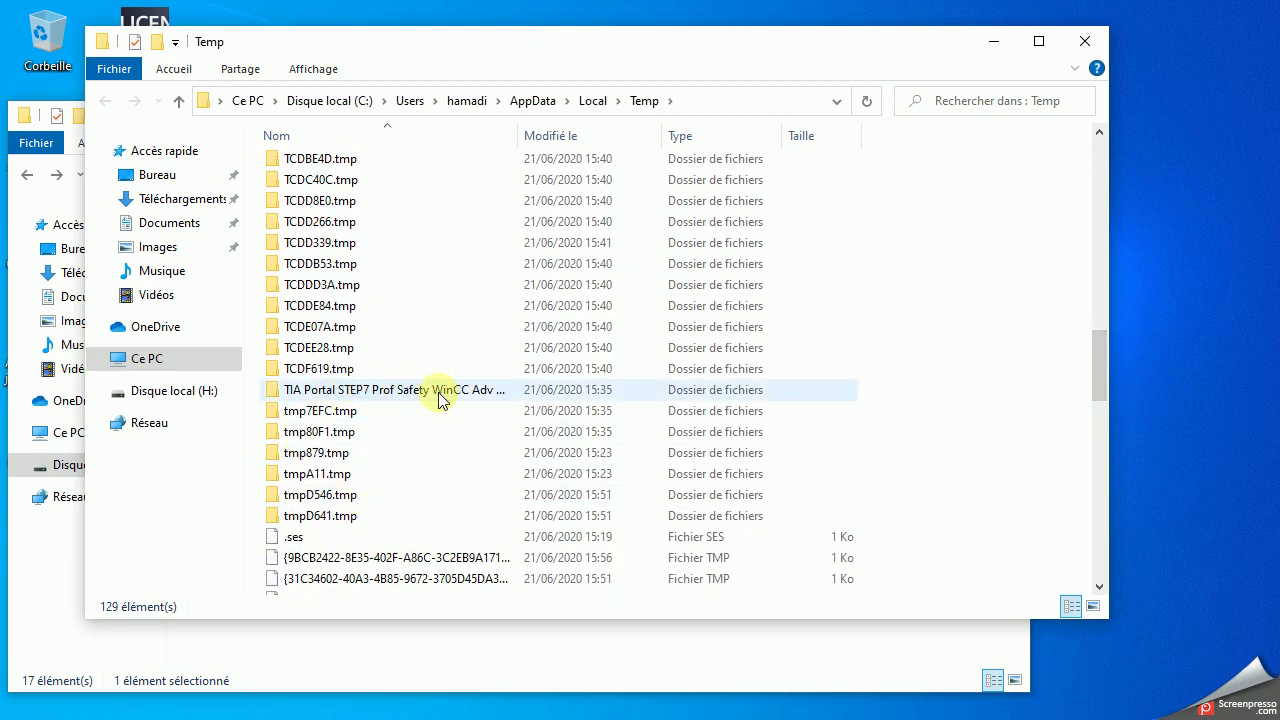
pyautogui.moveTo(1099, 395); pyautogui.dragTo(1097, 225)
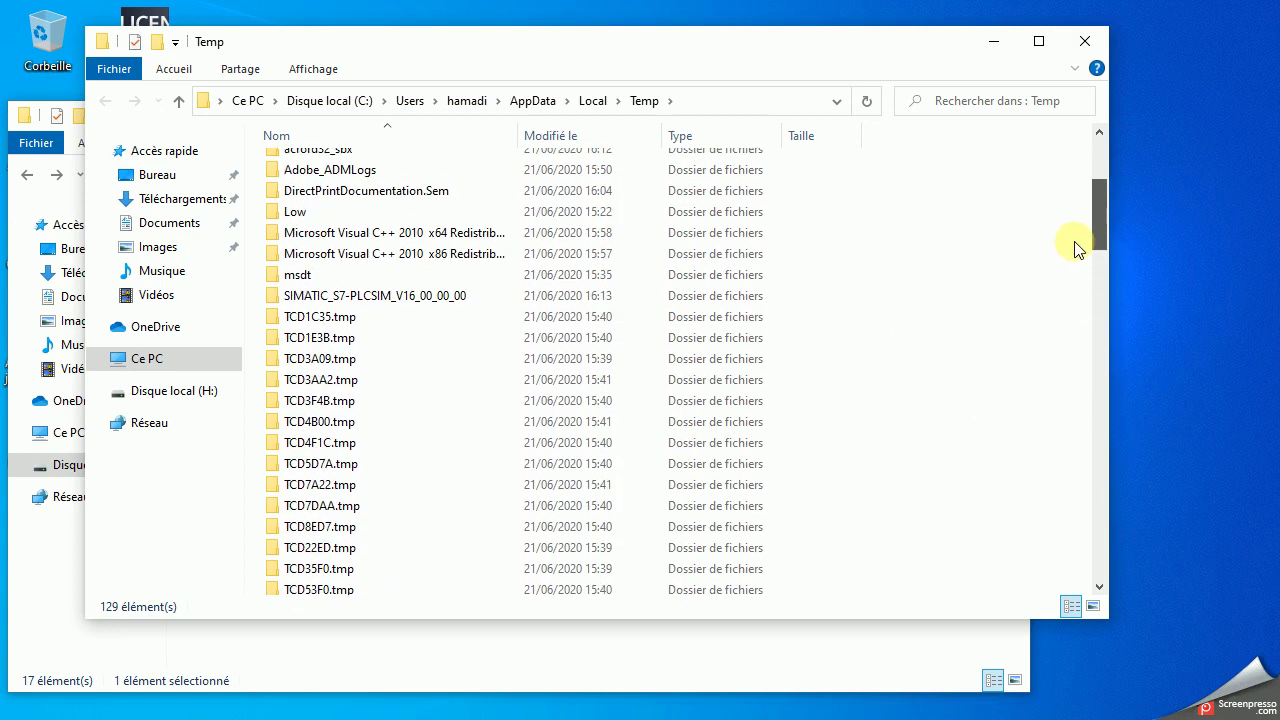
pyautogui.doubleClick(378, 297)
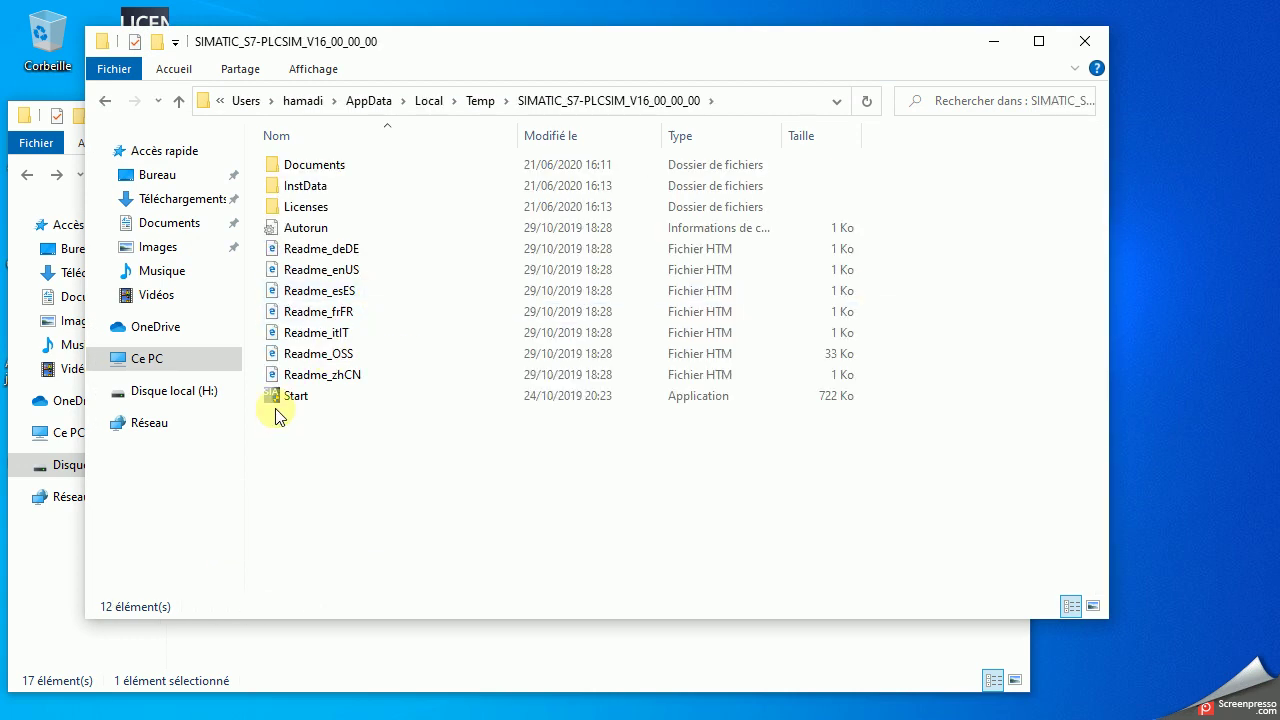
pyautogui.click(1085, 49)
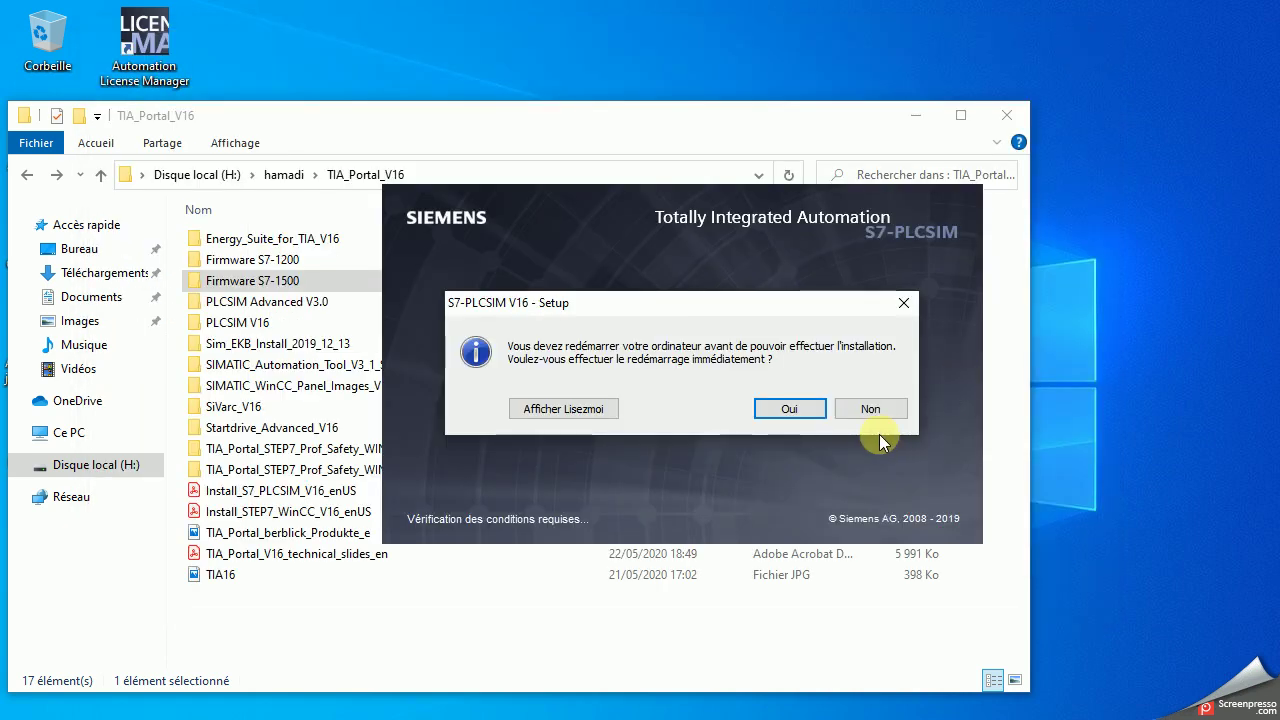